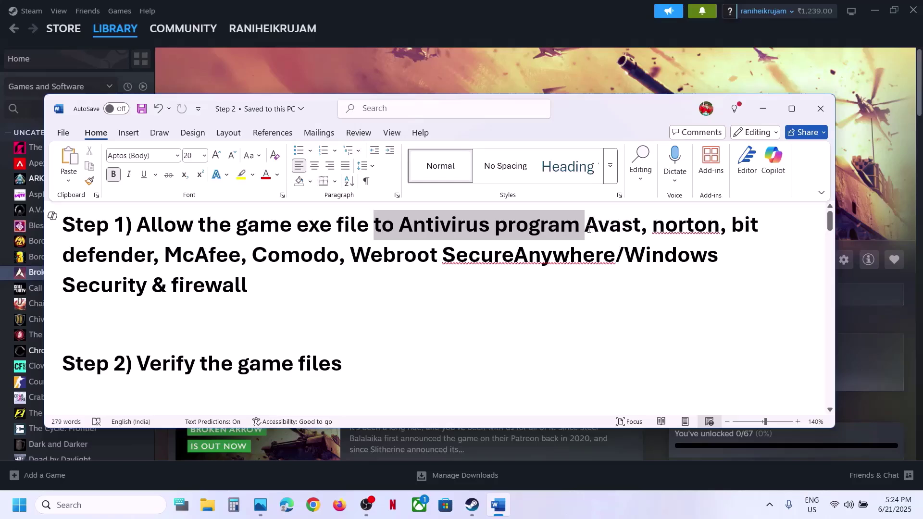
Highlight Step 1 in the Word document about allowing the game exe through antivirus programs, and switch back to Steam.
left_click_drag(588, 229, 476, 257)
left_click(481, 255)
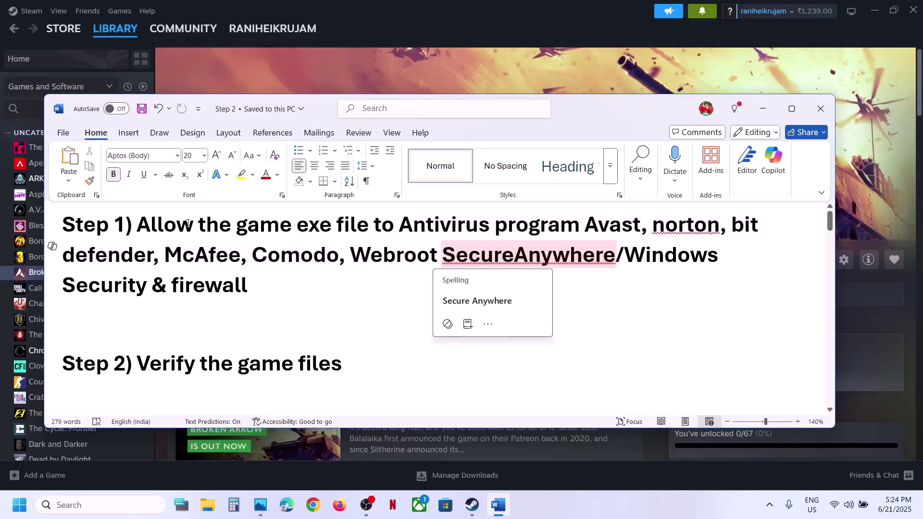
left_click_drag(188, 223, 518, 256)
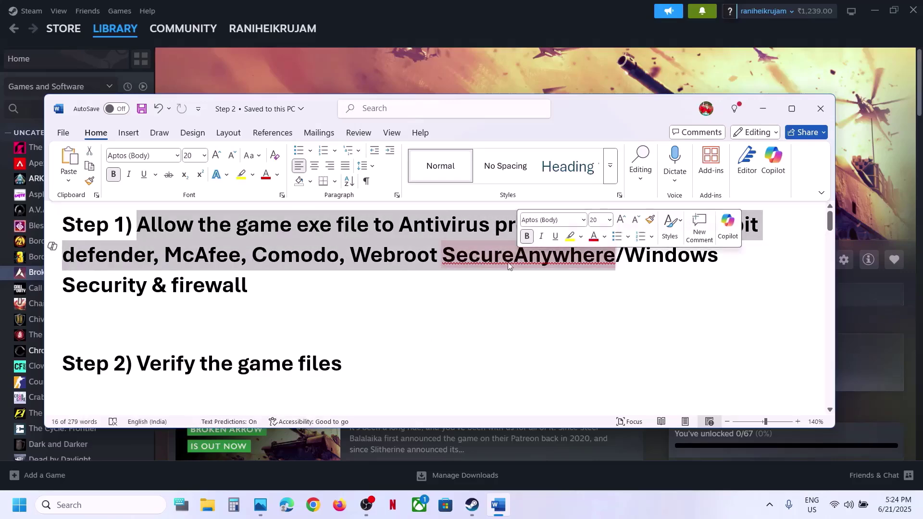
left_click(481, 78)
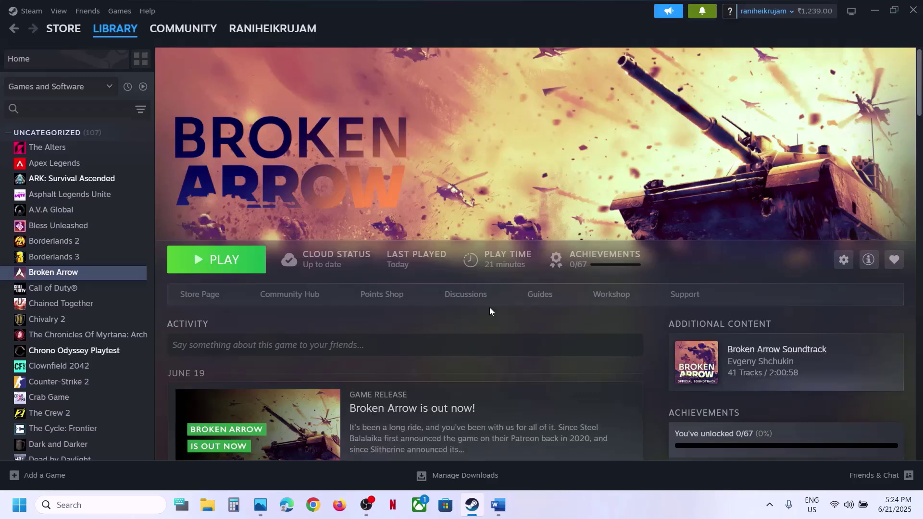
Open Virus & threat protection in Windows Security from the Windows privacy and security settings.
key("super+i")
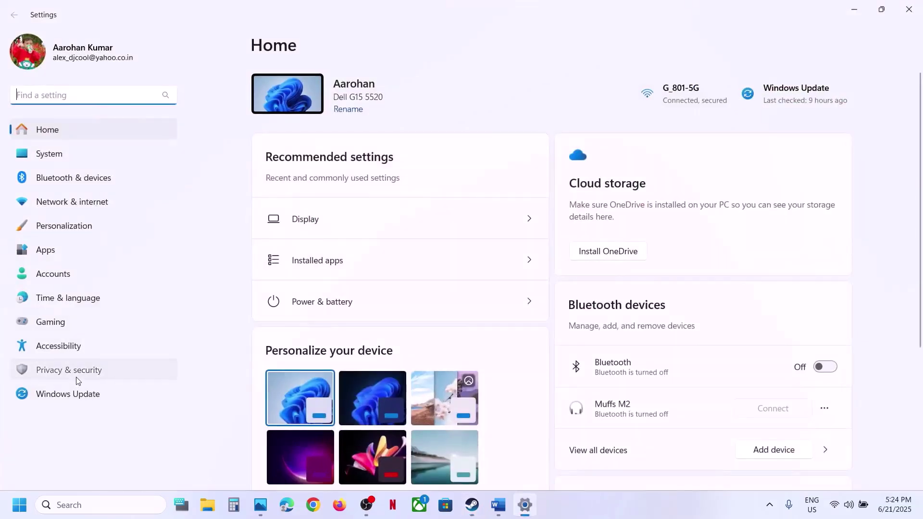
left_click(77, 375)
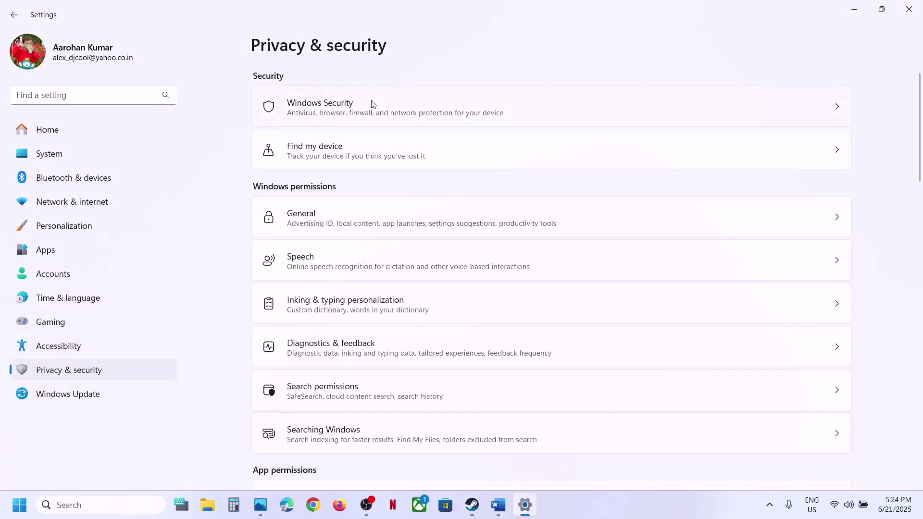
left_click(373, 103)
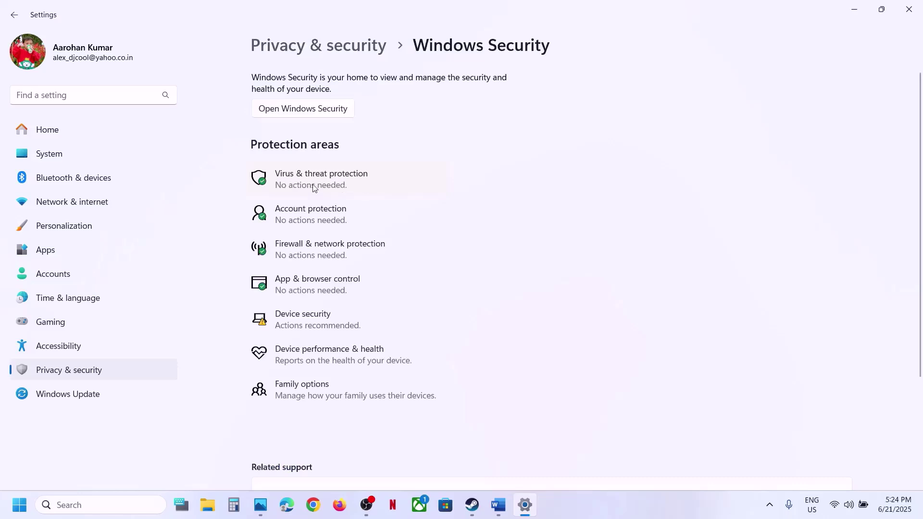
left_click(312, 185)
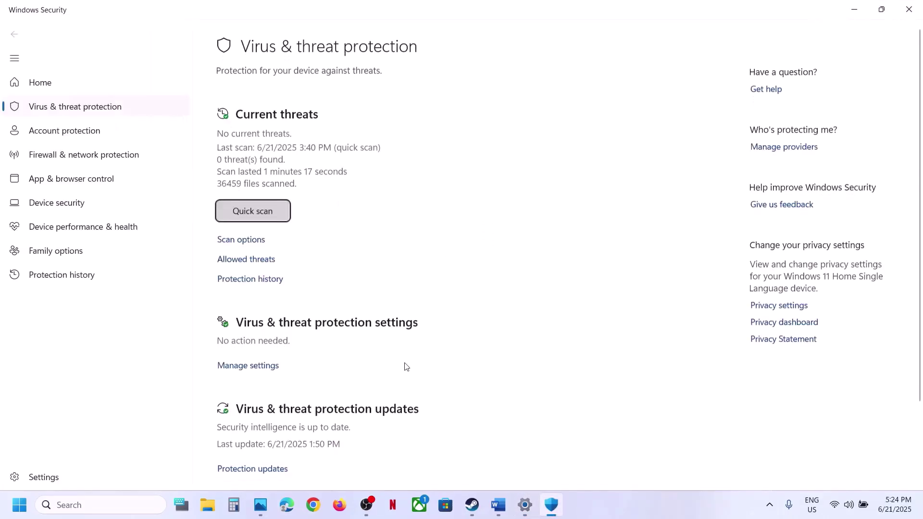
Open the list of apps allowed through Controlled folder access under Ransomware protection, and approve the permission request.
scroll(405, 367, "down", 3)
scroll(282, 447, "up", 1)
left_click(307, 449)
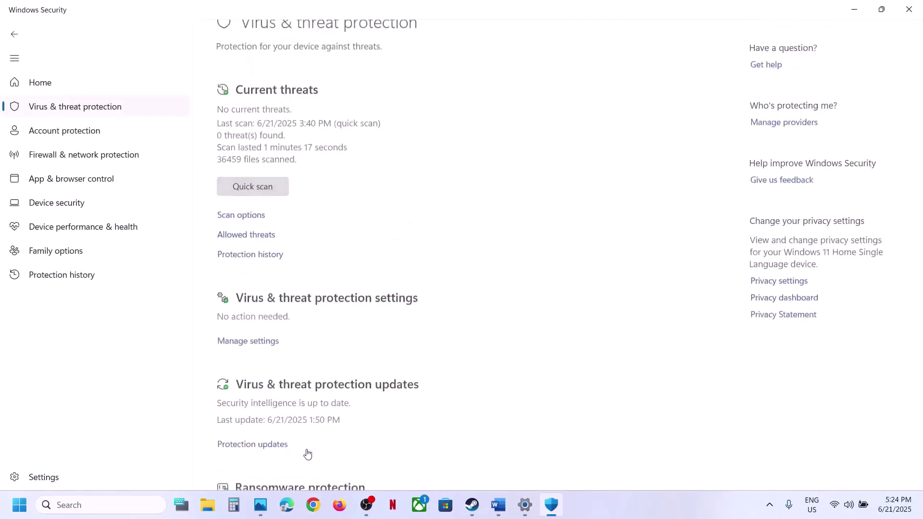
left_click(287, 259)
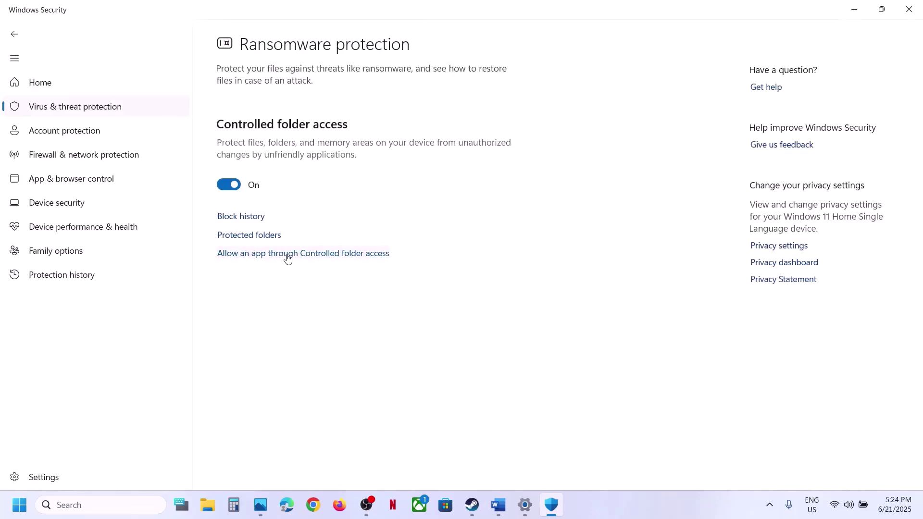
left_click(384, 354)
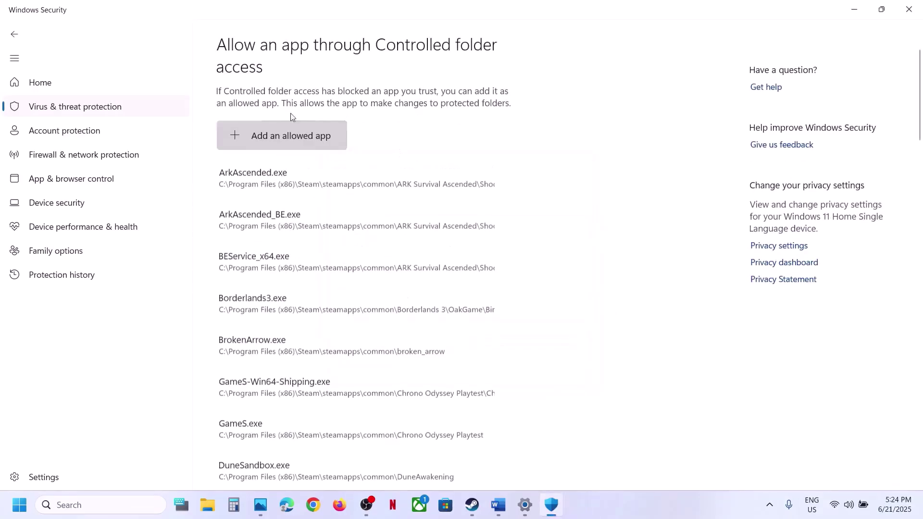
Add the BrokenArrow application from Steam\steamapps\common\broken_arrow as an allowed app for Controlled folder access.
left_click(278, 131)
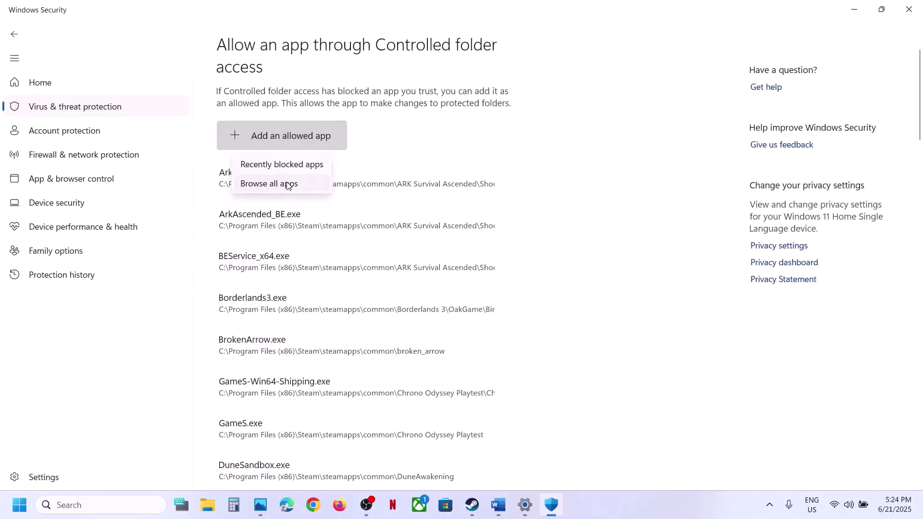
left_click(290, 184)
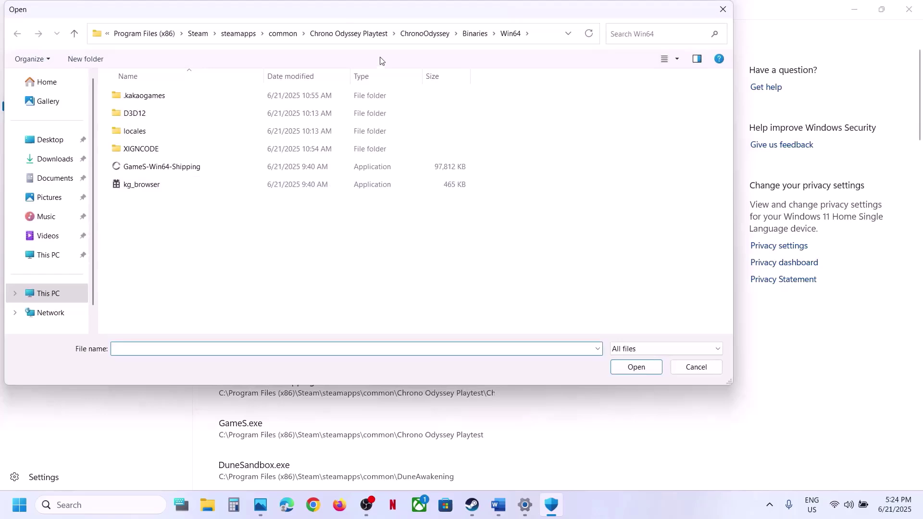
left_click(283, 33)
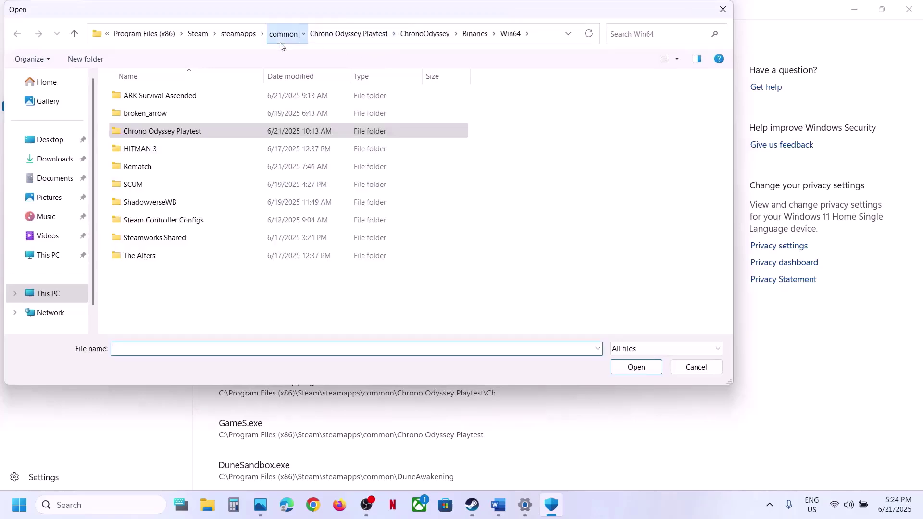
double_click(172, 115)
left_click(451, 41)
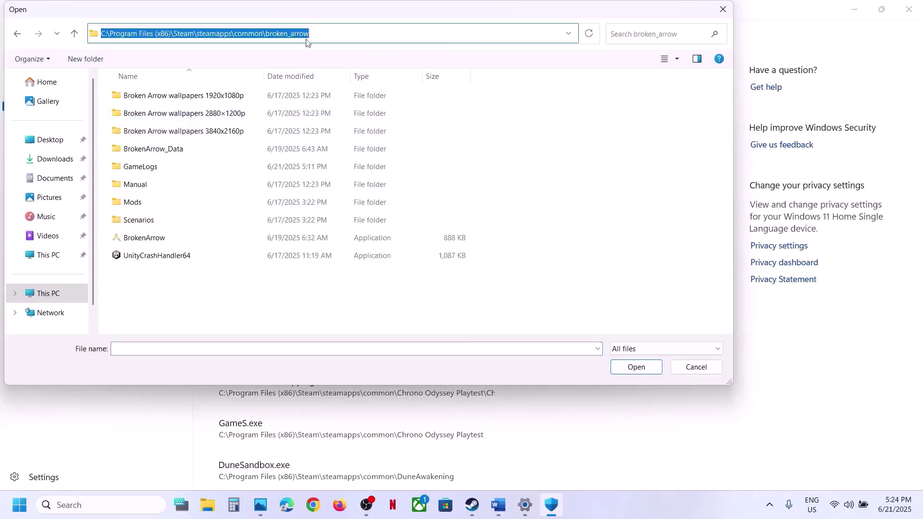
left_click(159, 240)
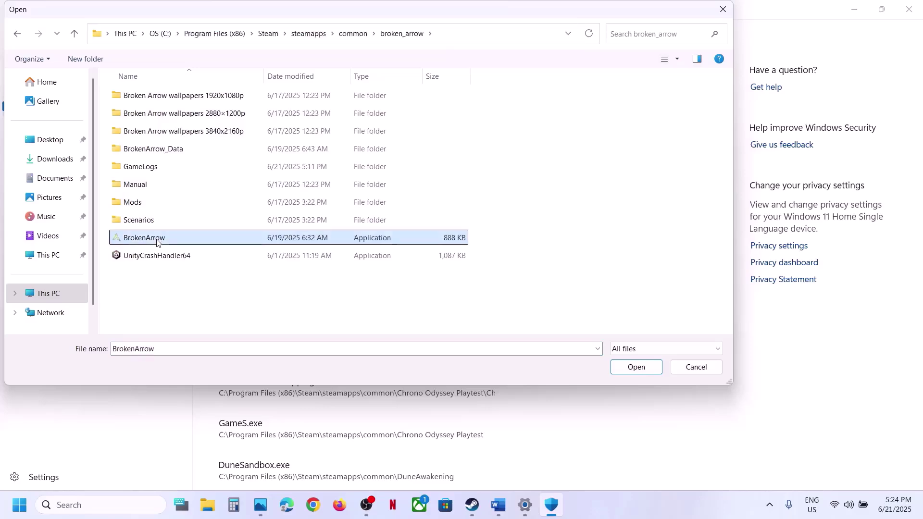
left_click(625, 368)
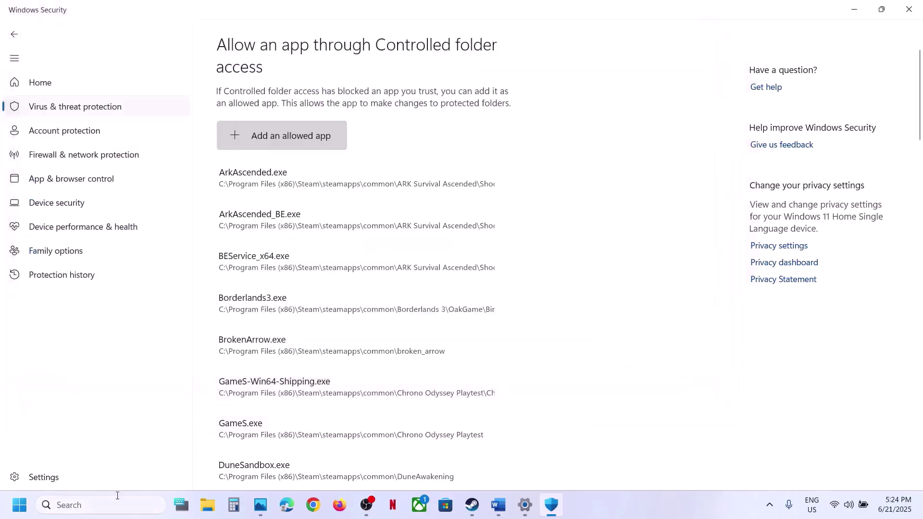
Switch to Control Panel and open the list of apps allowed through Windows Defender Firewall.
left_click(104, 511)
type("control")
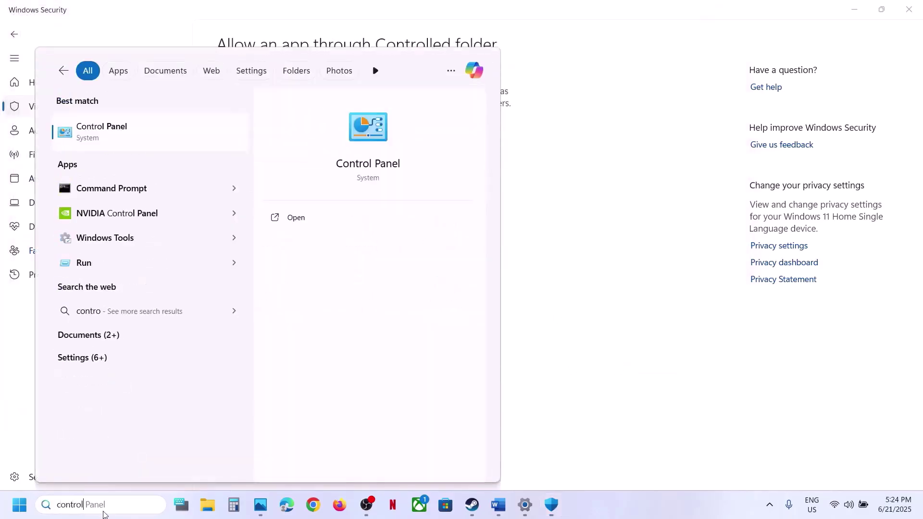
key("Escape")
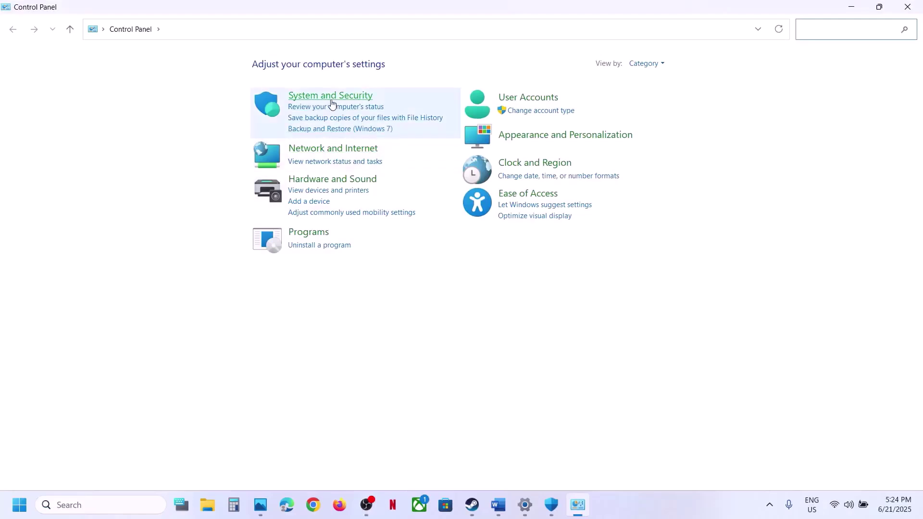
left_click(335, 100)
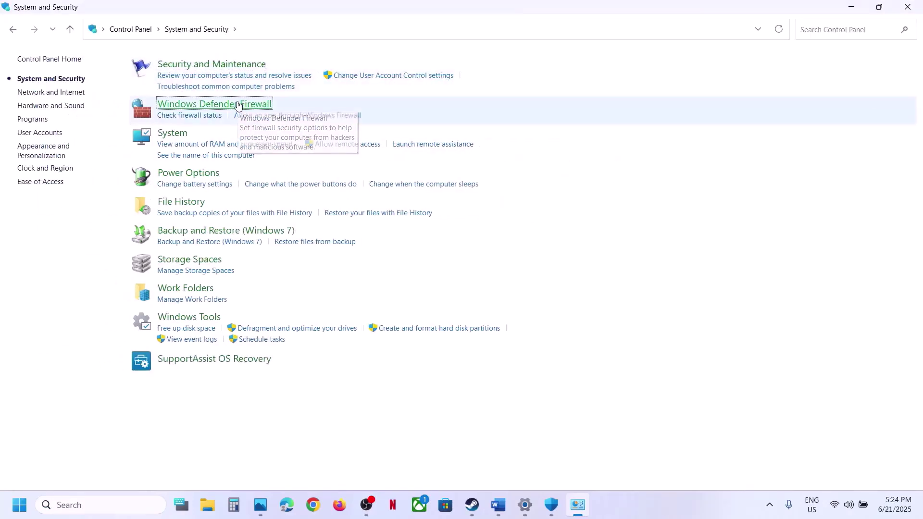
left_click(258, 104)
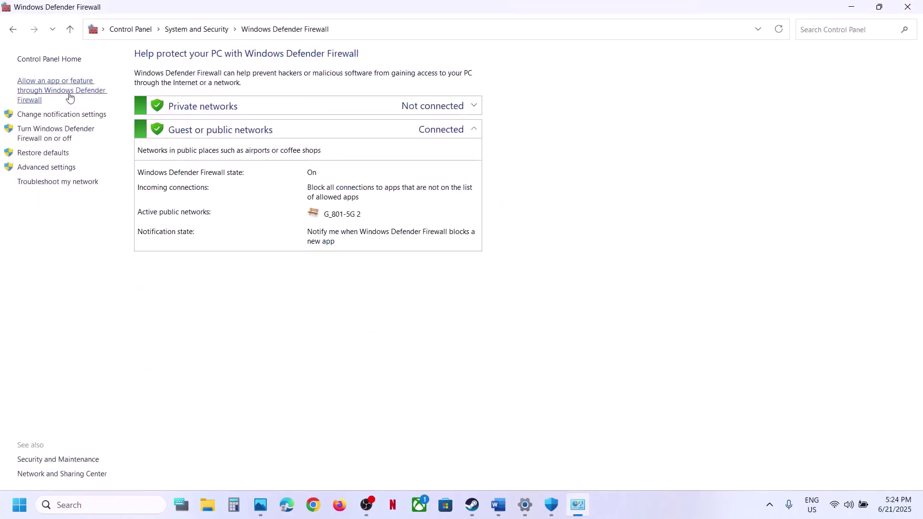
left_click(66, 94)
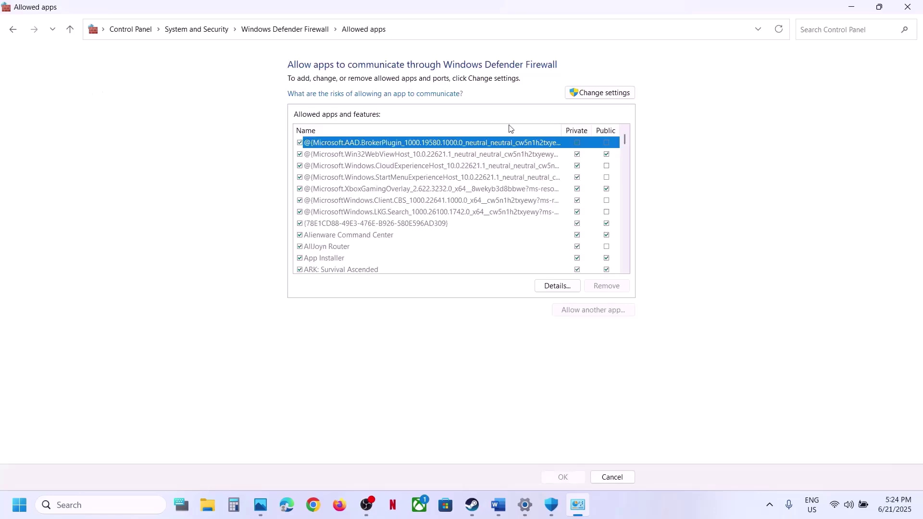
Try to add the BrokenArrow application from steamapps\common\broken_arrow to the firewall's allowed apps.
left_click(611, 93)
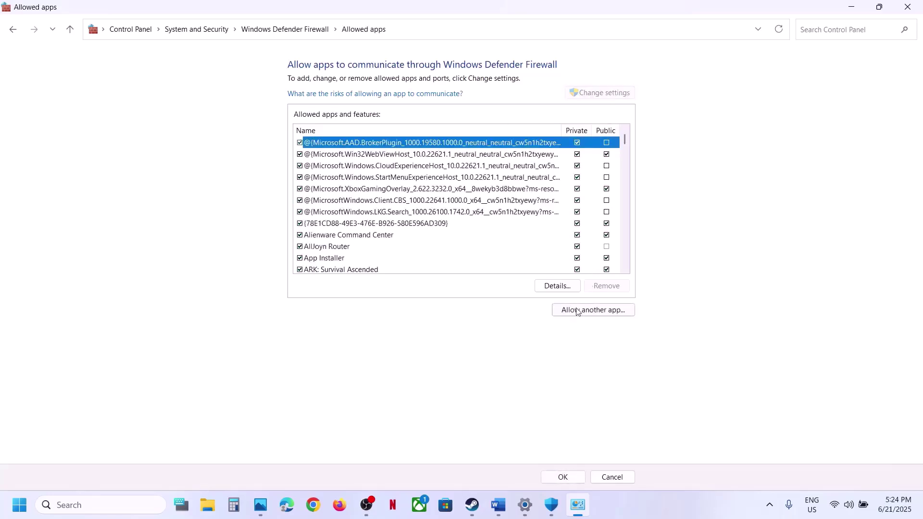
left_click(577, 310)
left_click(533, 309)
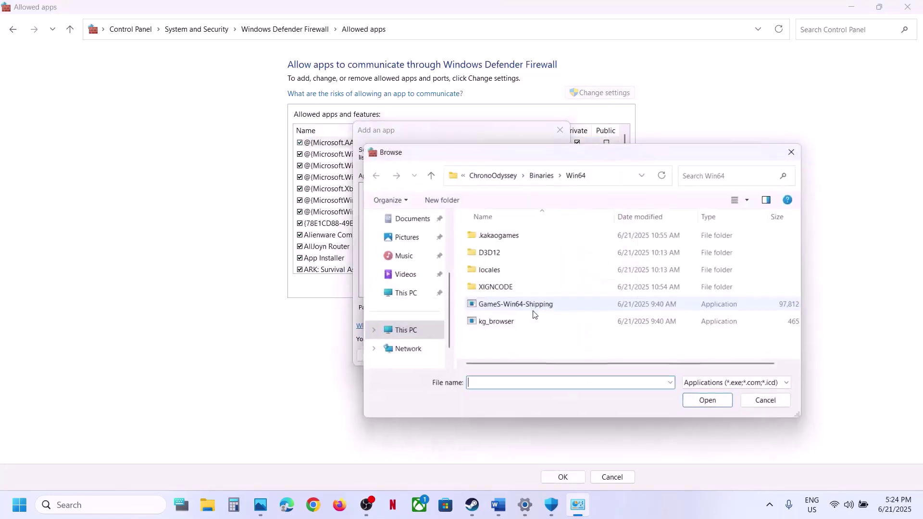
left_click(495, 176)
left_click(492, 179)
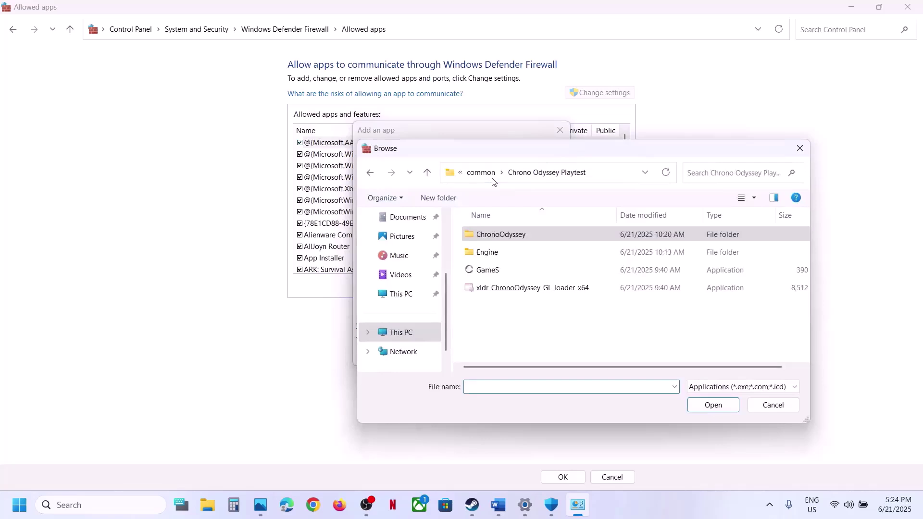
left_click(492, 179)
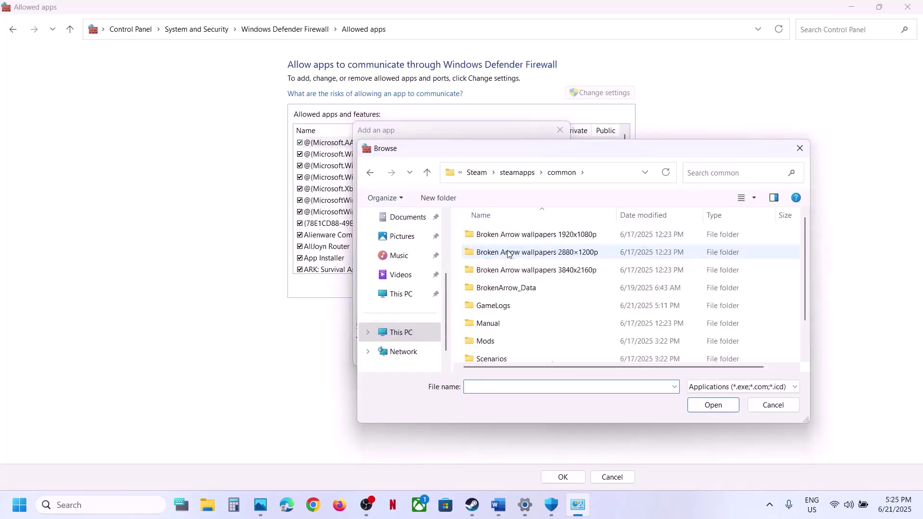
scroll(516, 315, "down", 1)
left_click(506, 340)
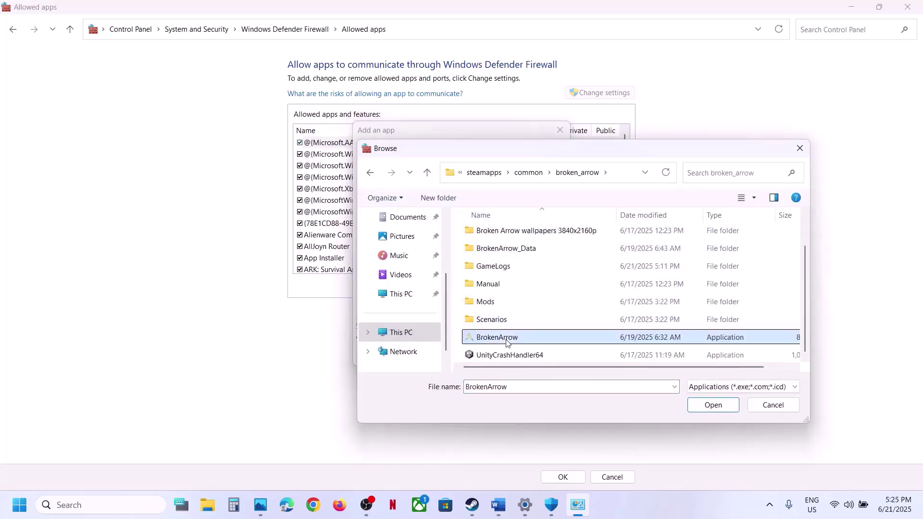
left_click(692, 407)
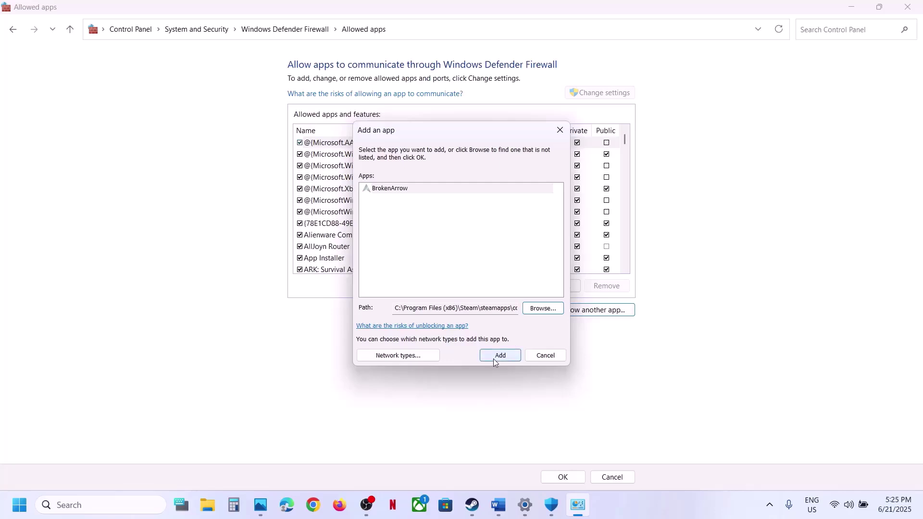
left_click(502, 356)
left_click(523, 299)
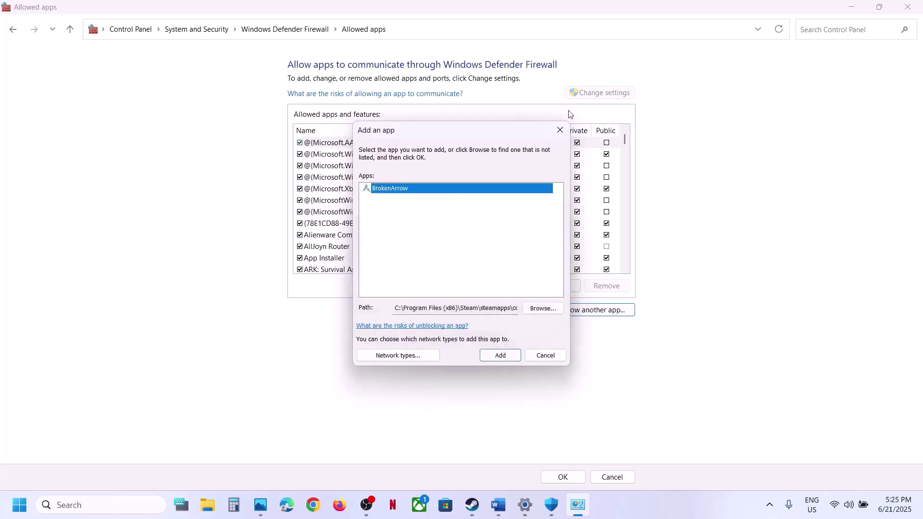
left_click(564, 132)
Locate BrokenArrow in the firewall's allowed apps list, and close Control Panel, Windows Security and Settings.
left_click(434, 246)
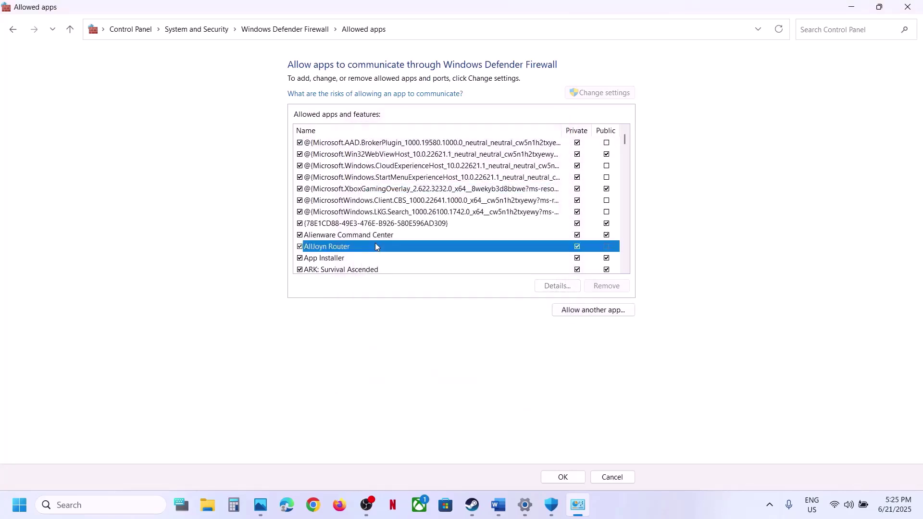
type("br")
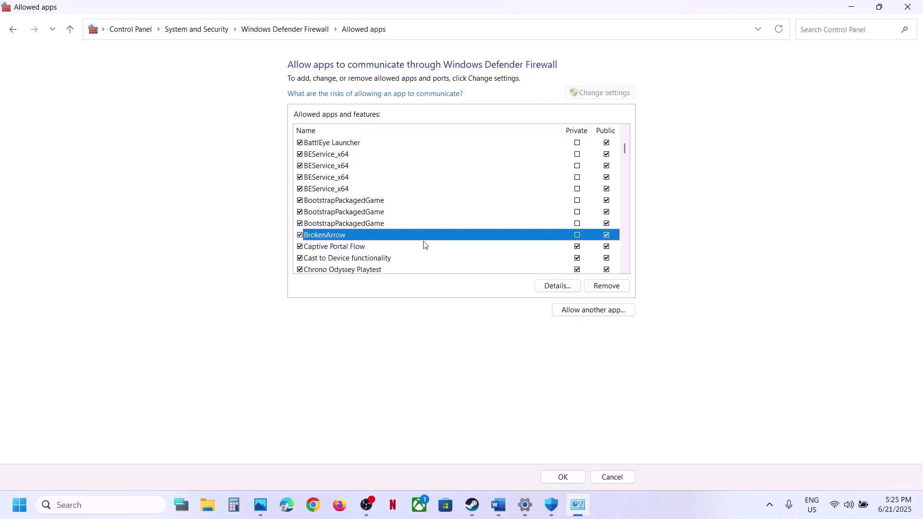
left_click(908, 7)
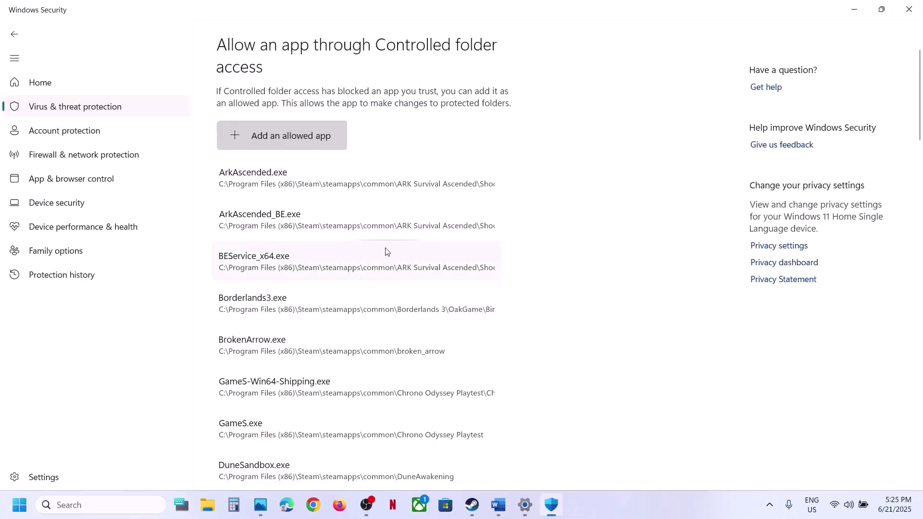
left_click(908, 11)
left_click(908, 9)
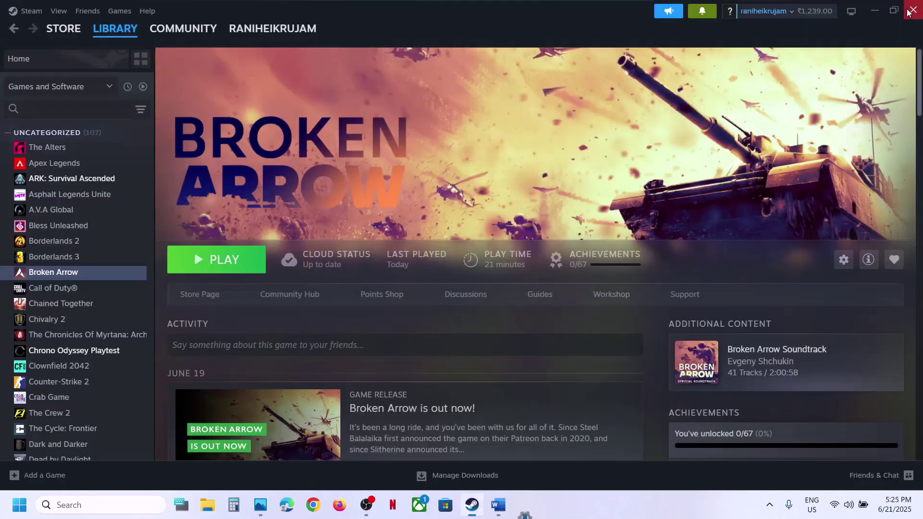
Check Step 2 on verifying the game files in the Word document, and return to Steam.
key("alt+Tab")
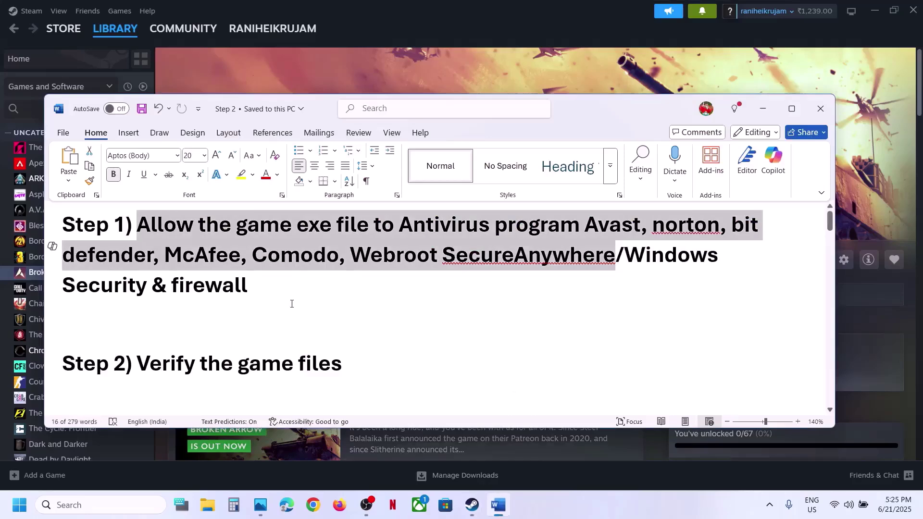
scroll(292, 304, "down", 1)
left_click(443, 25)
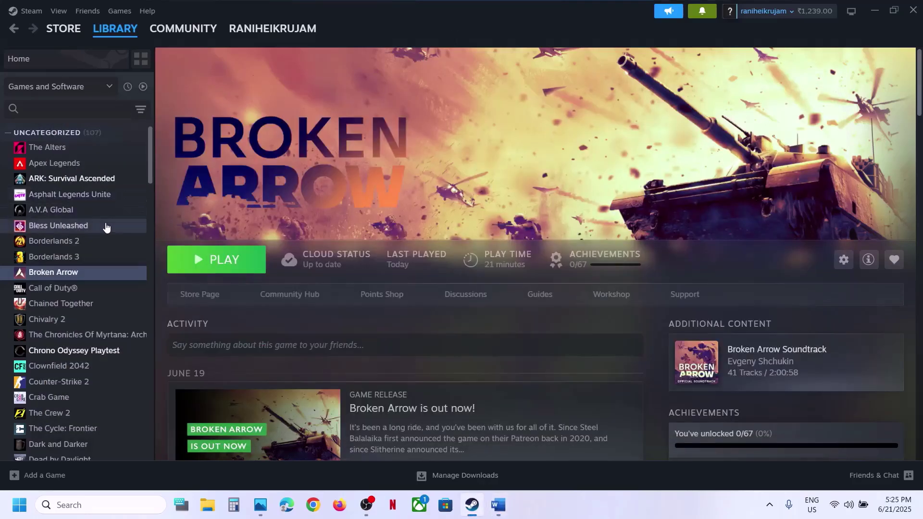
Open Broken Arrow's properties, locate the option to verify the integrity of its installed files, and close the properties.
right_click(87, 273)
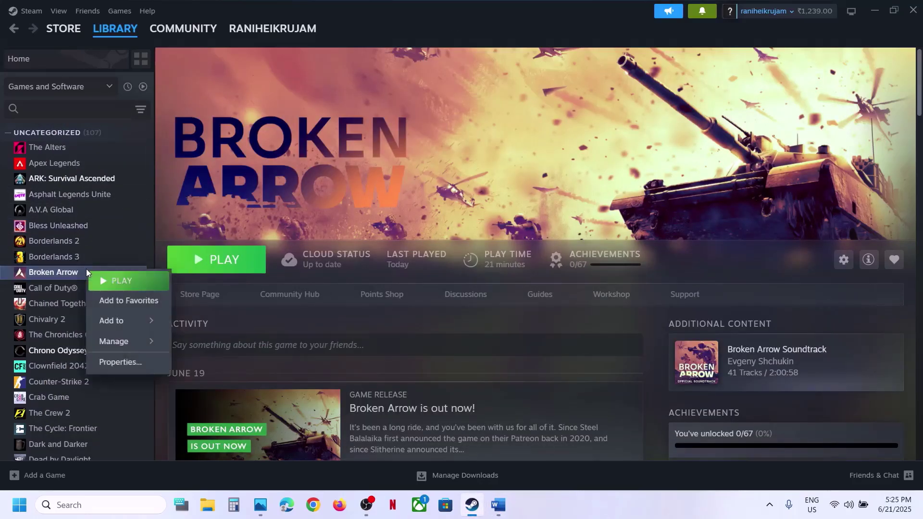
left_click(120, 361)
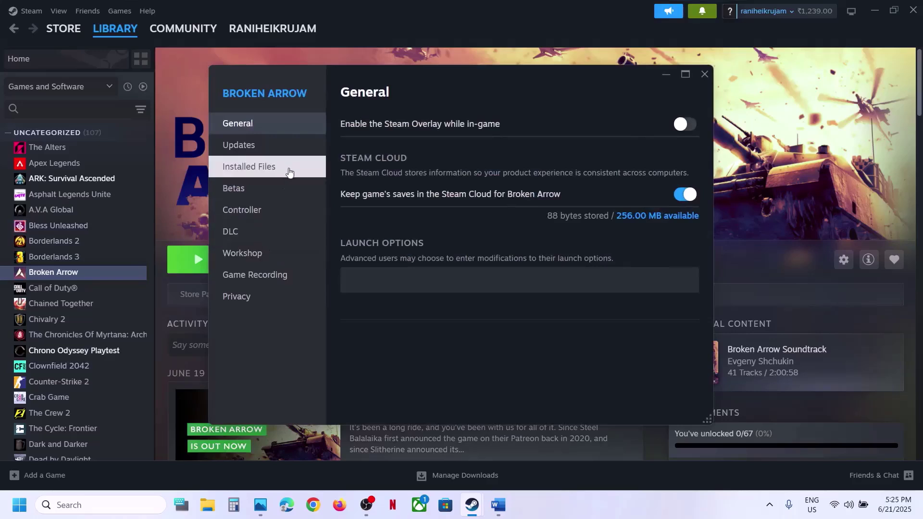
left_click(283, 169)
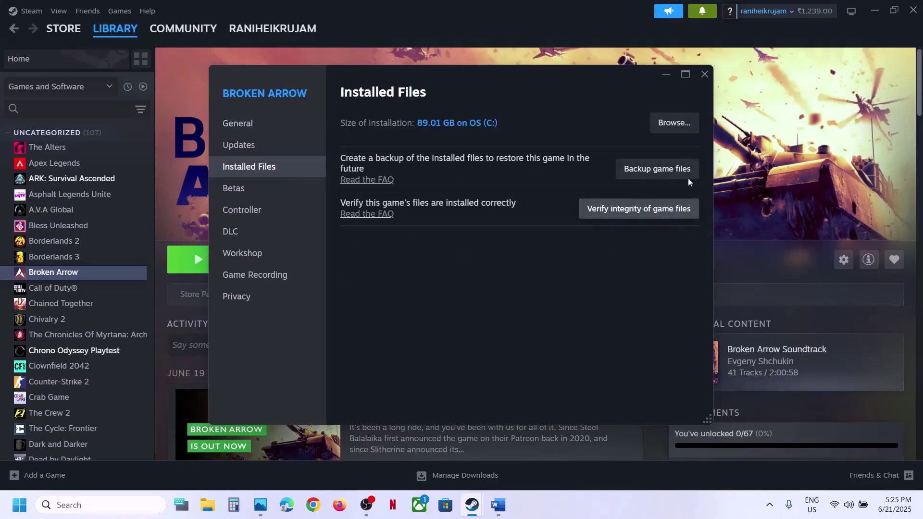
left_click(705, 76)
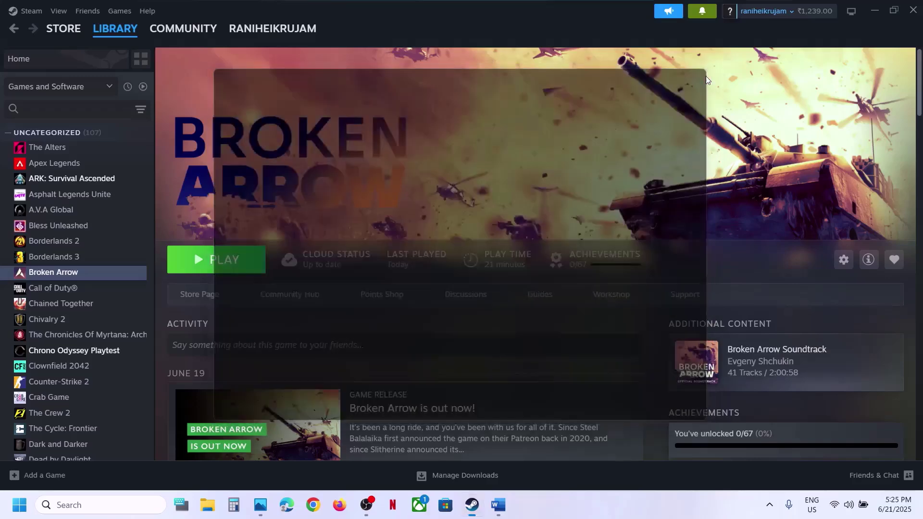
Switch to the Word document, review Step 3 on turning the VPN off or on and Step 4 on .NET Framework, and return to Steam.
left_click(499, 505)
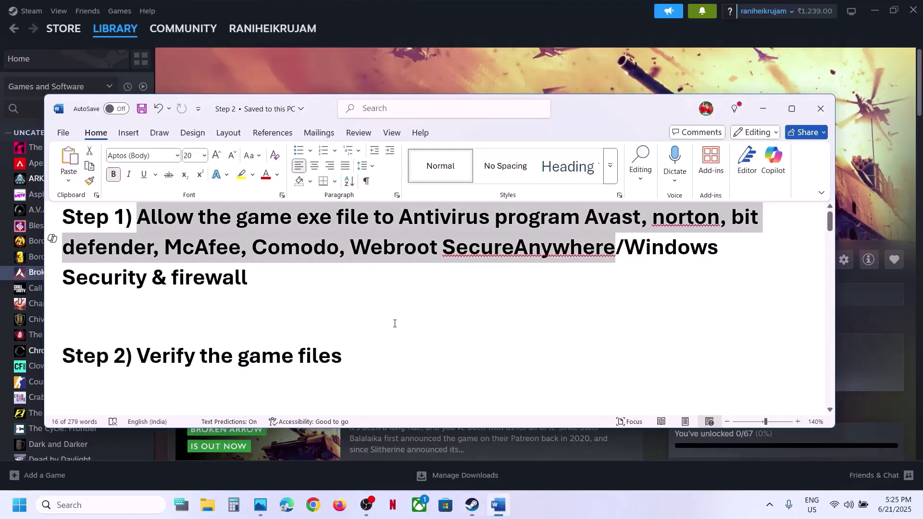
scroll(392, 322, "down", 3)
scroll(389, 323, "up", 1)
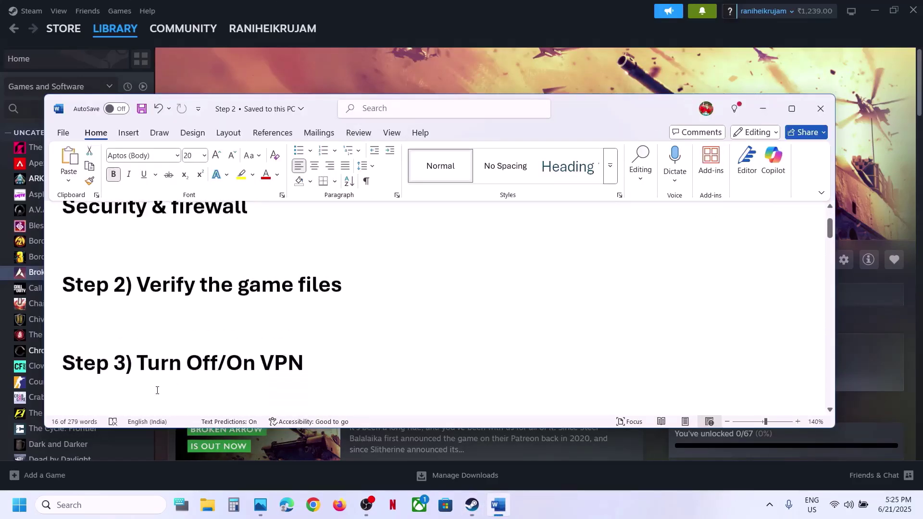
left_click_drag(148, 365, 329, 355)
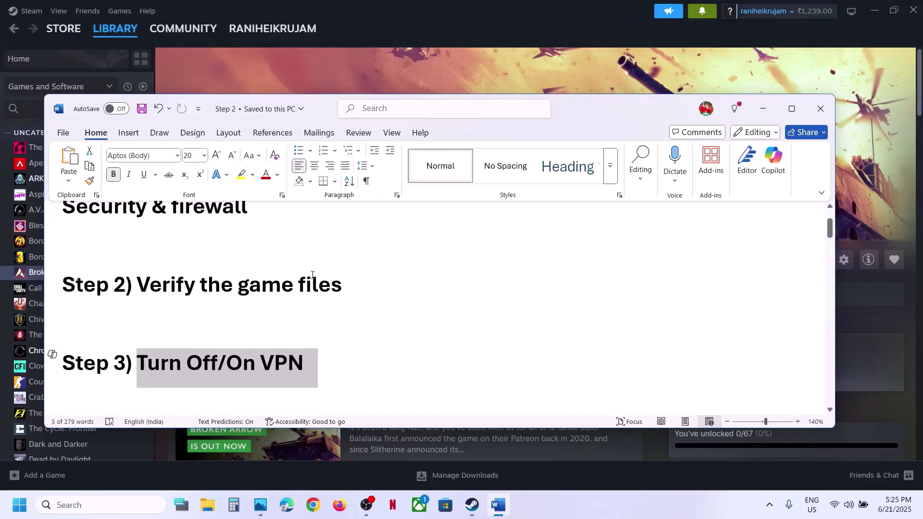
left_click(243, 368)
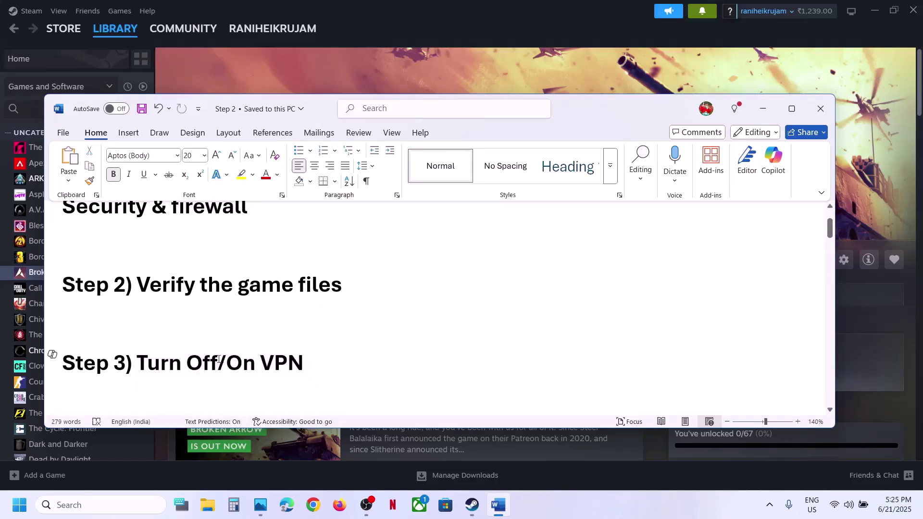
left_click_drag(219, 359, 146, 366)
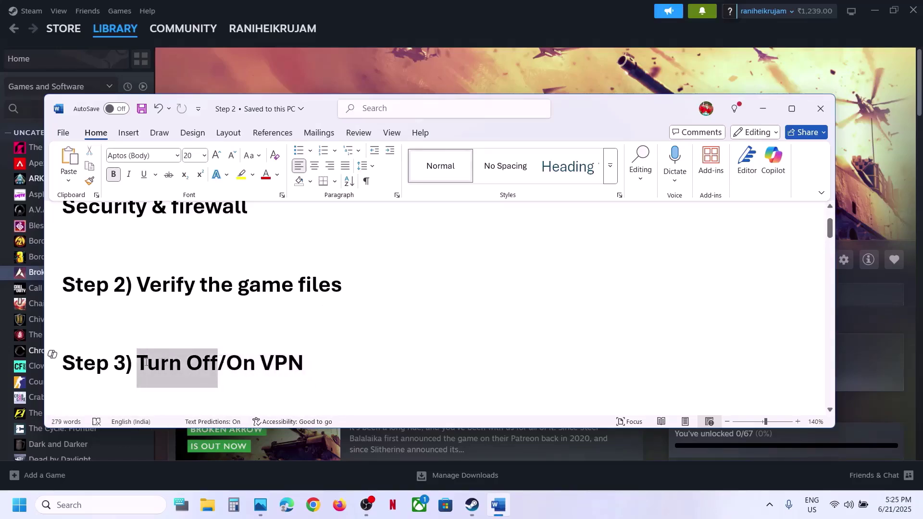
left_click(245, 362)
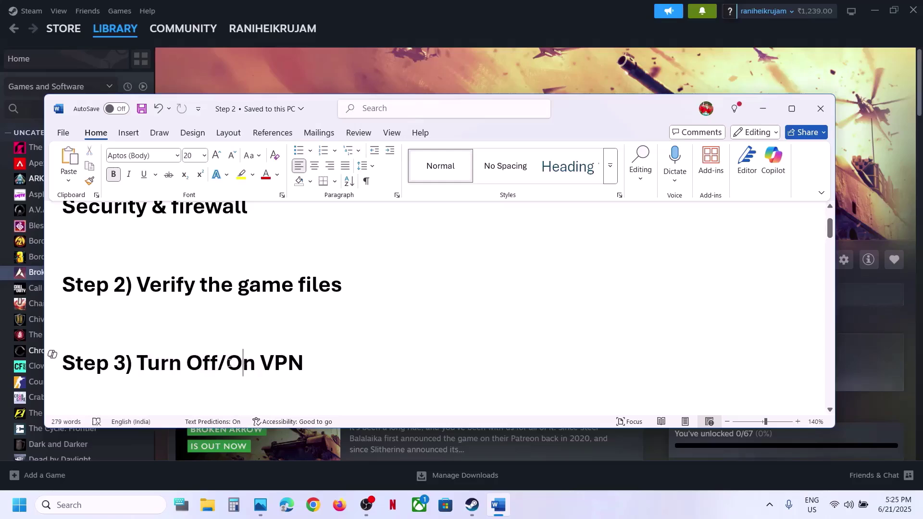
left_click_drag(229, 363, 308, 364)
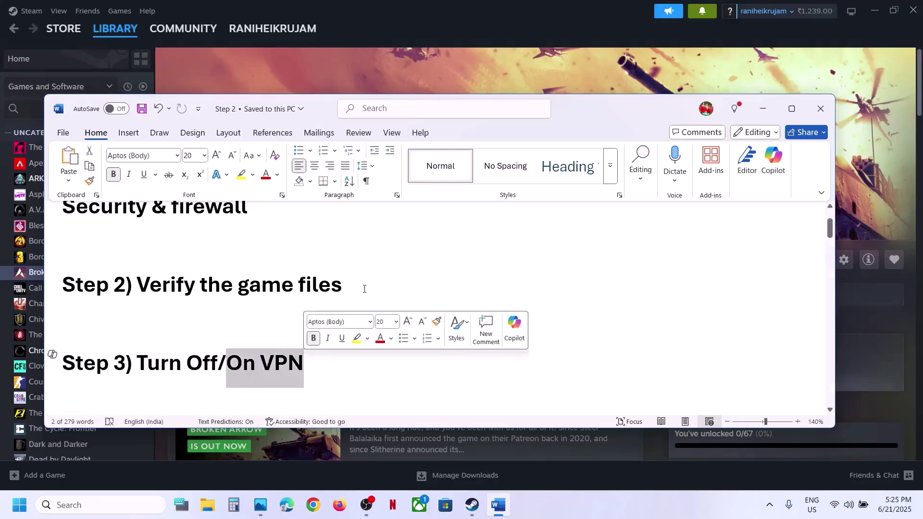
left_click(273, 364)
scroll(273, 361, "down", 3)
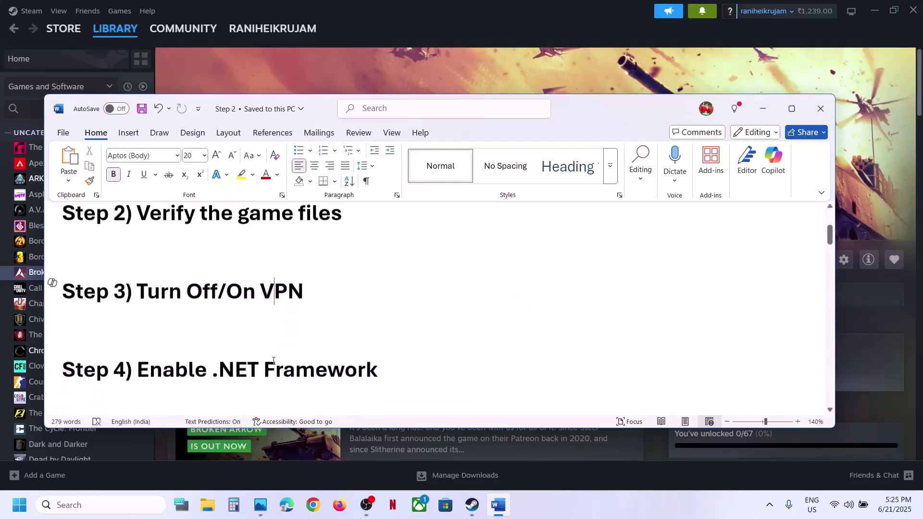
scroll(272, 360, "up", 1)
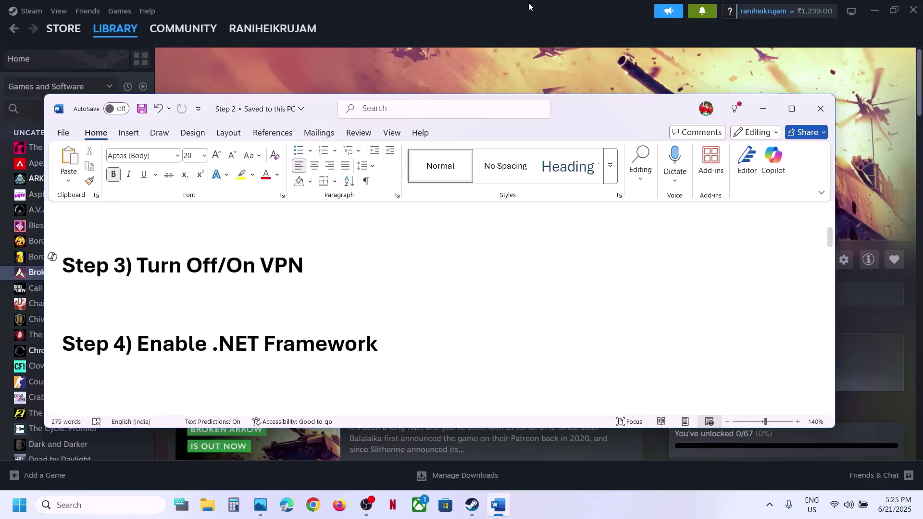
left_click(479, 76)
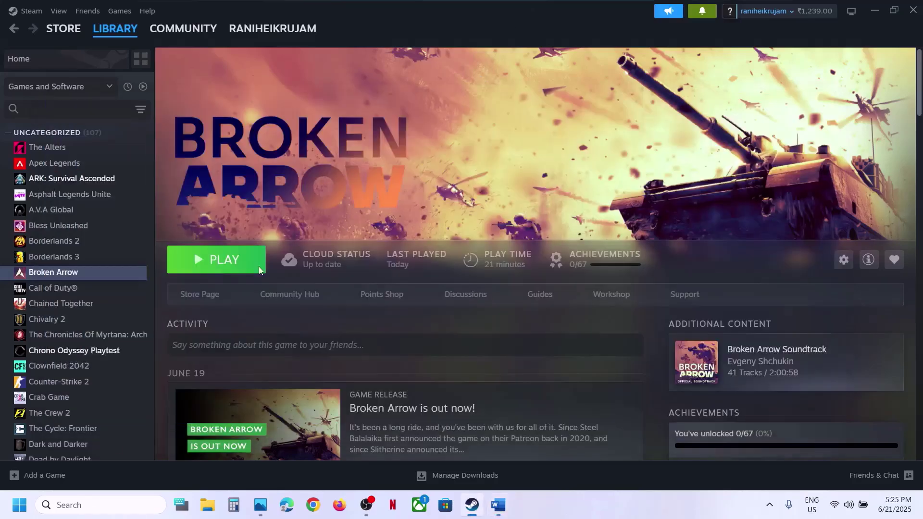
Search Windows for "turn windows features on or off", check the .NET Framework entries in Windows Features, and close the dialog.
left_click(91, 504)
type("turn w")
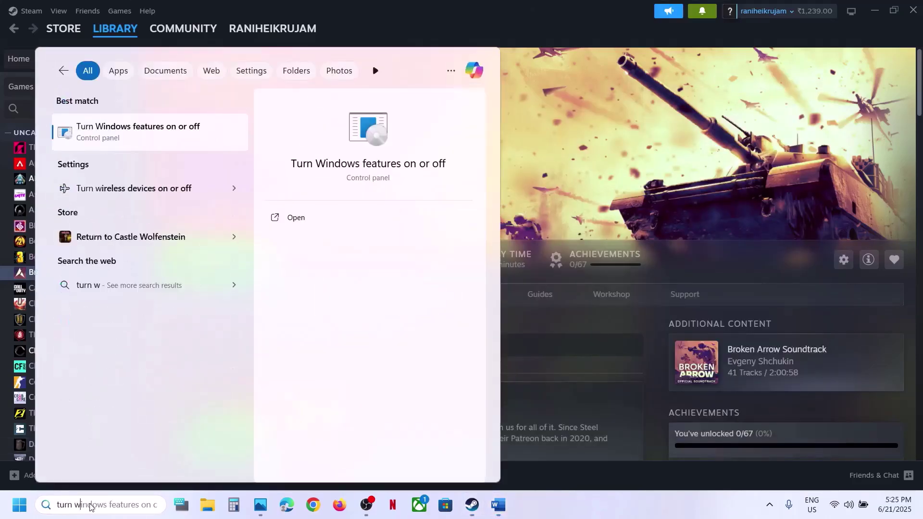
type("indows")
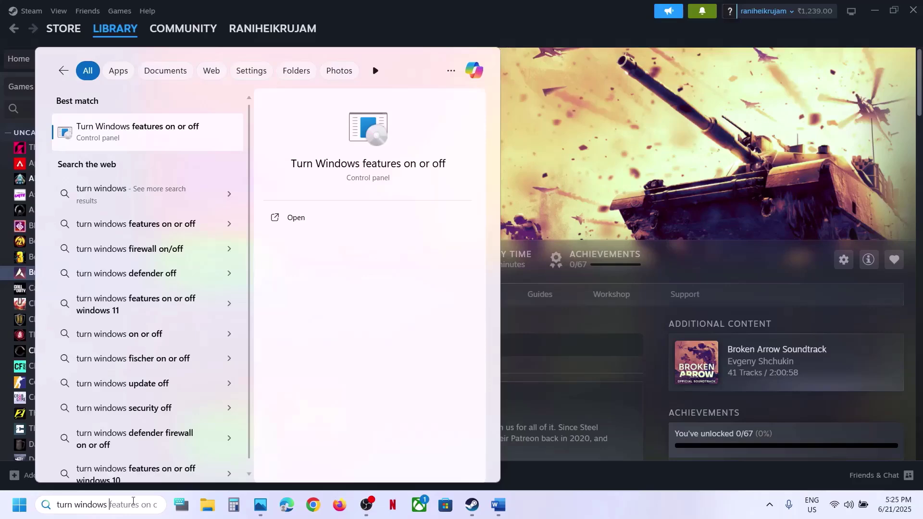
type(" features on or off")
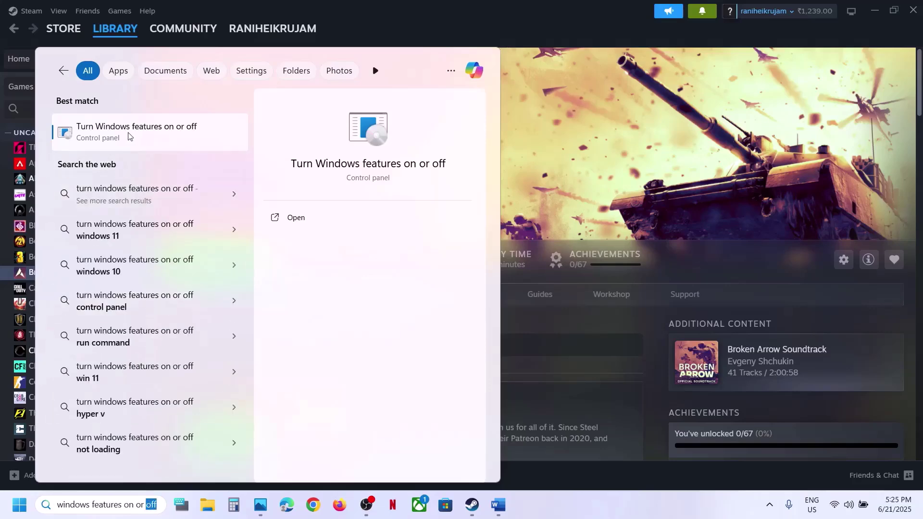
left_click(125, 136)
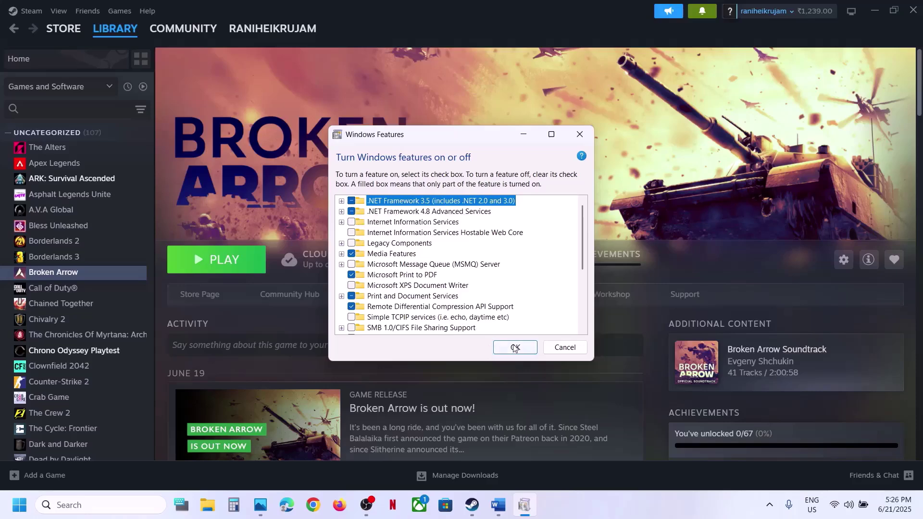
left_click(579, 135)
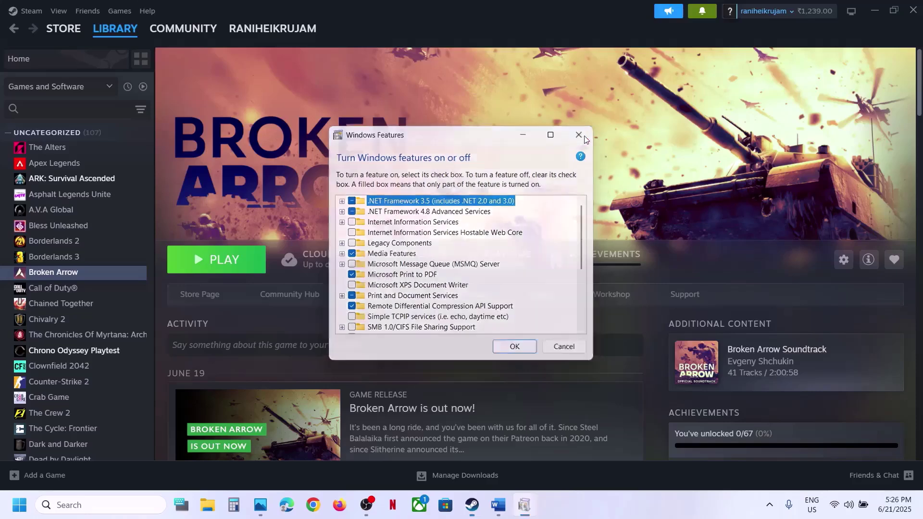
Switch to the Word document, read Step 5 on backing up and renaming or deleting the BrokenArrow folder, and return to Steam.
left_click(499, 505)
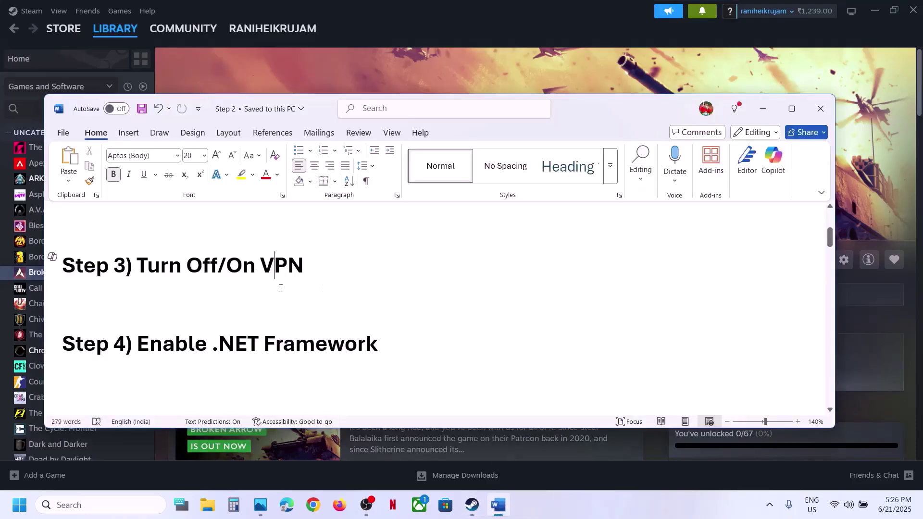
scroll(281, 288, "down", 3)
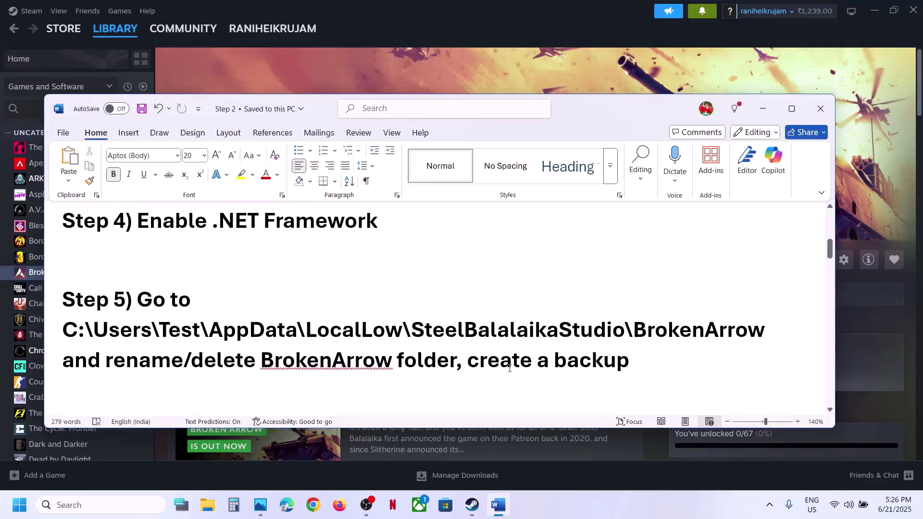
left_click_drag(442, 358, 64, 331)
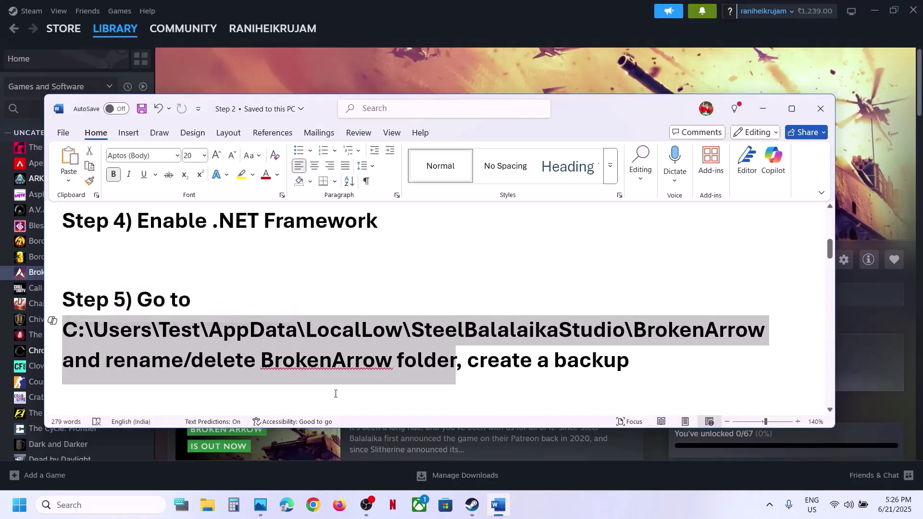
left_click(278, 367)
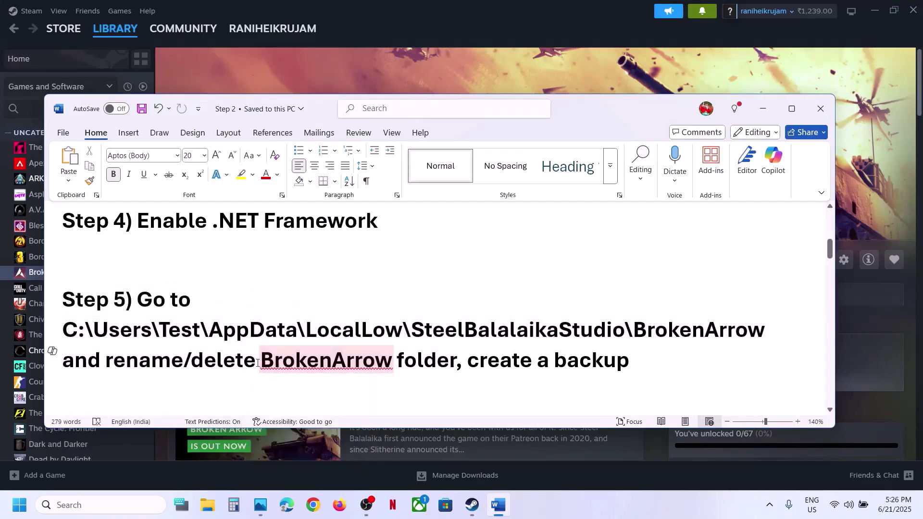
left_click_drag(191, 361, 396, 362)
left_click_drag(632, 362, 466, 361)
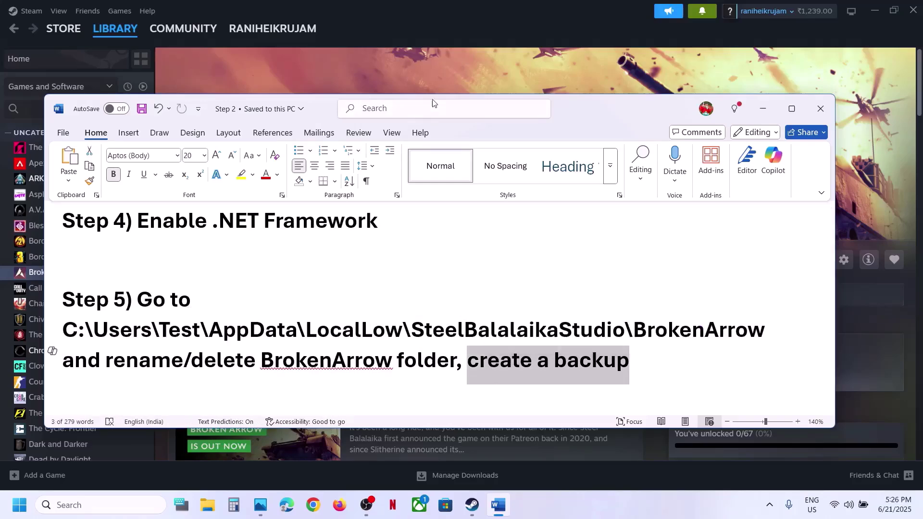
left_click(421, 59)
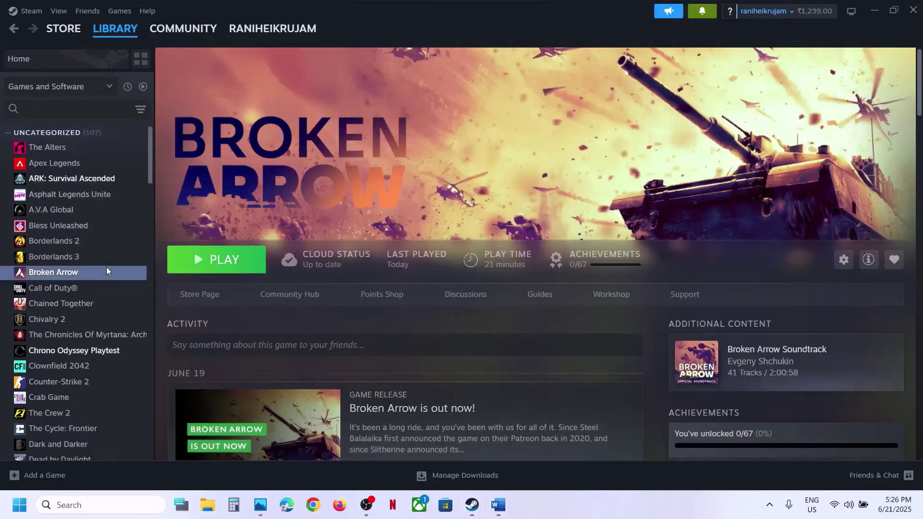
Switch to File Explorer and open the Test user folder under C:\Users.
left_click(212, 509)
left_click(48, 308)
double_click(212, 129)
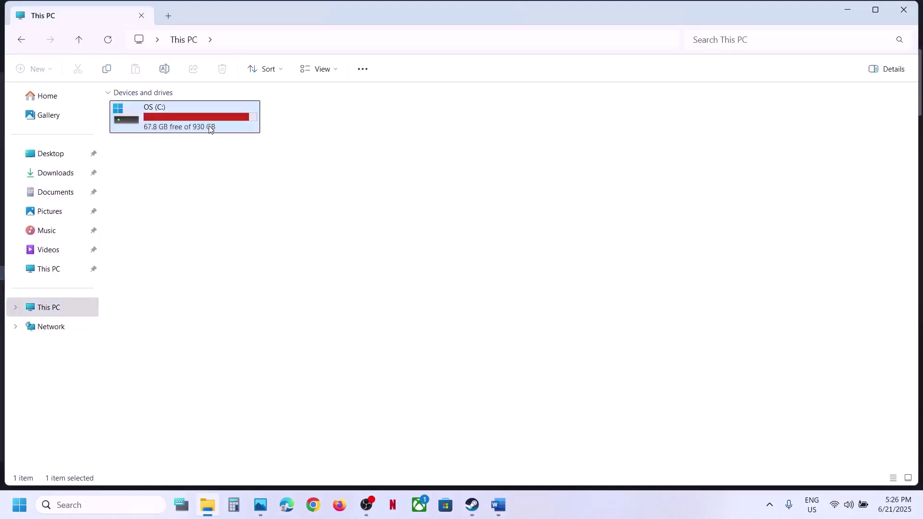
double_click(146, 359)
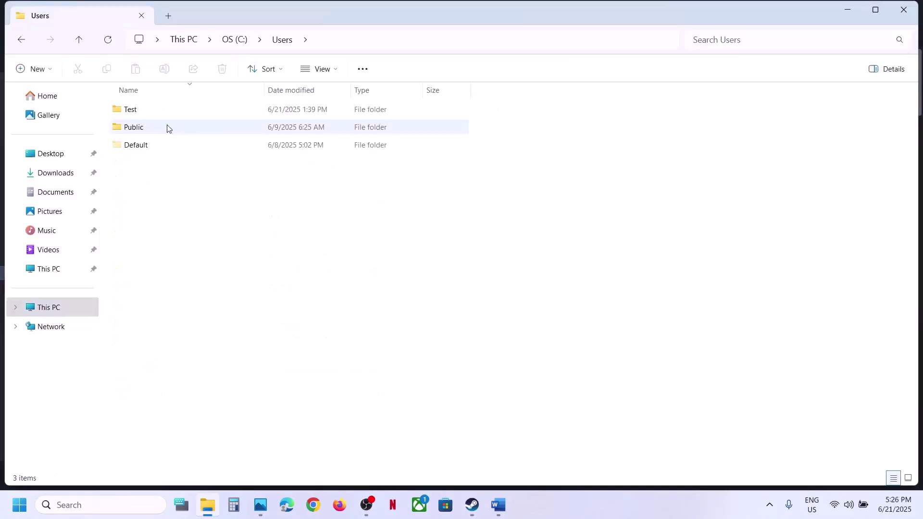
left_click(142, 112)
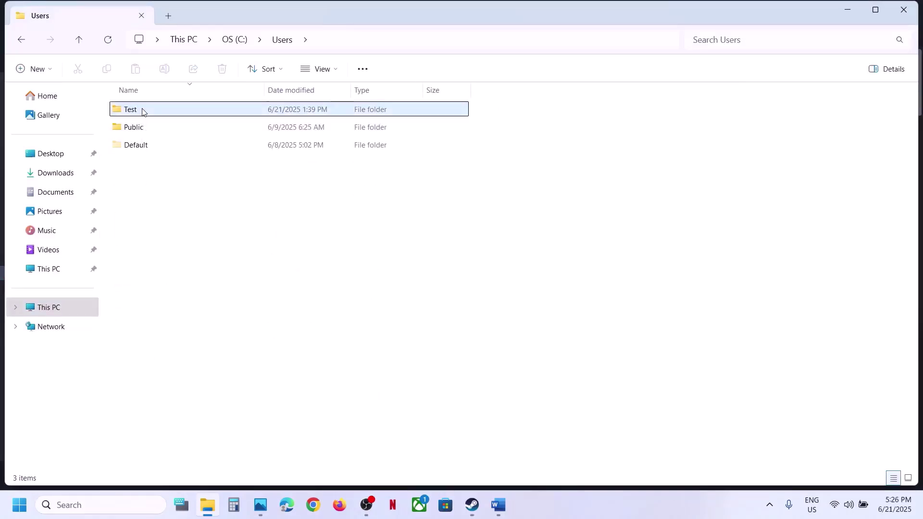
double_click(166, 112)
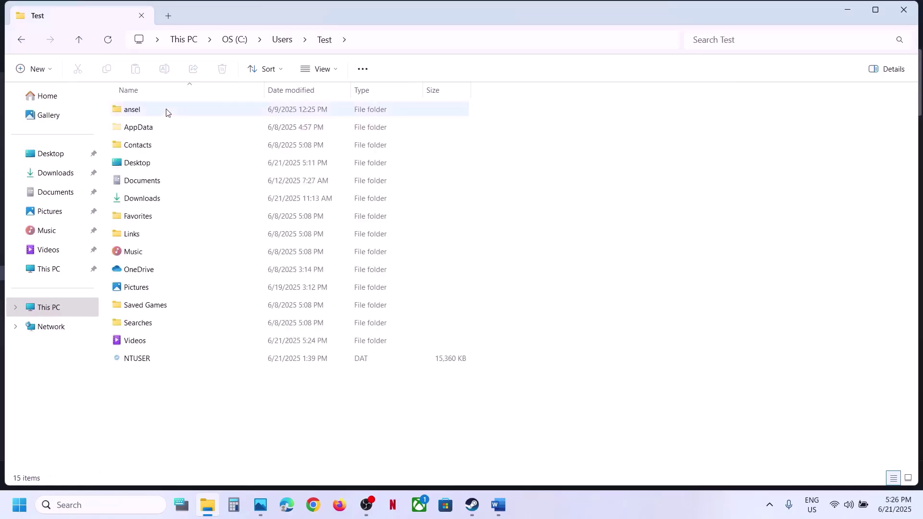
Locate the AppData folder and check the display setting for hidden items.
left_click(148, 128)
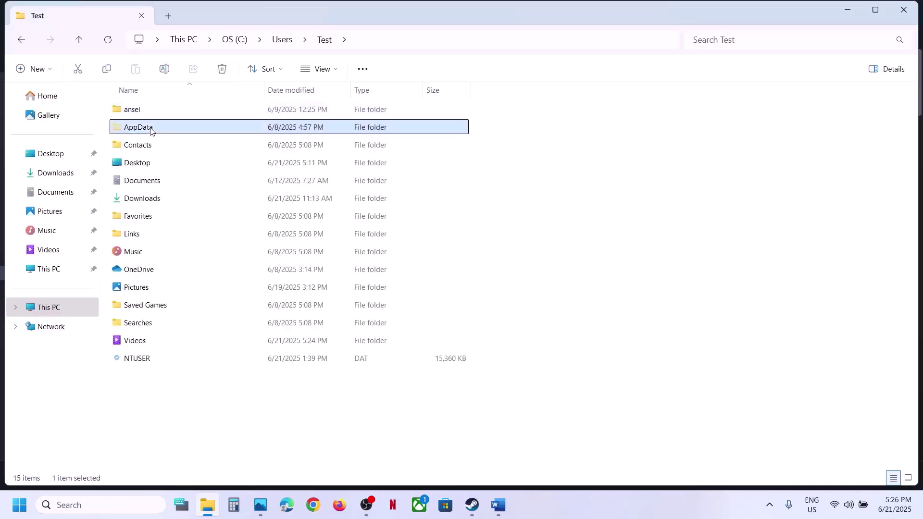
left_click(338, 71)
mouse_move(339, 290)
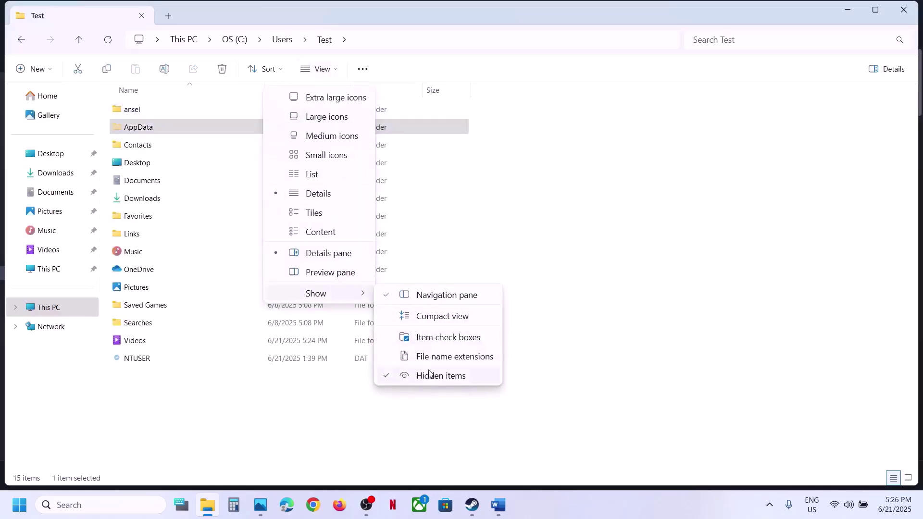
left_click(176, 128)
Open the SteelBalalaikaStudio folder inside AppData\LocalLow.
double_click(176, 128)
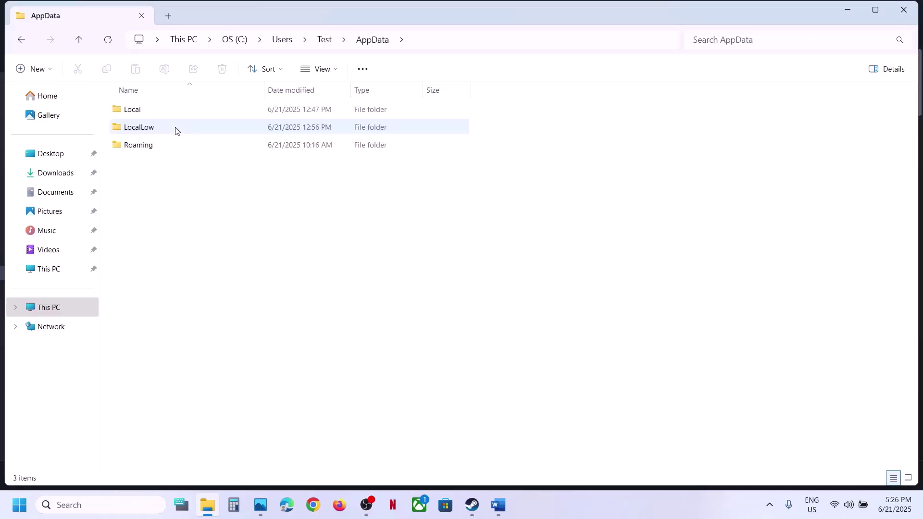
double_click(161, 130)
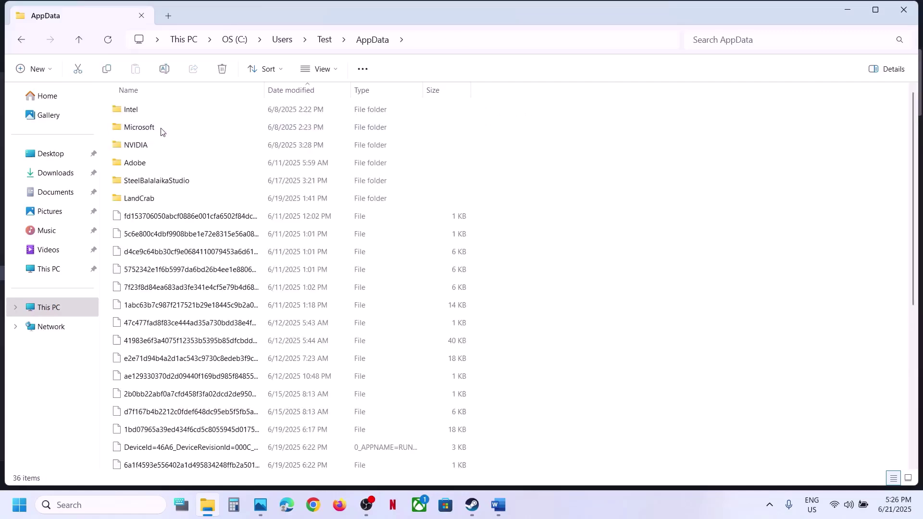
left_click(154, 186)
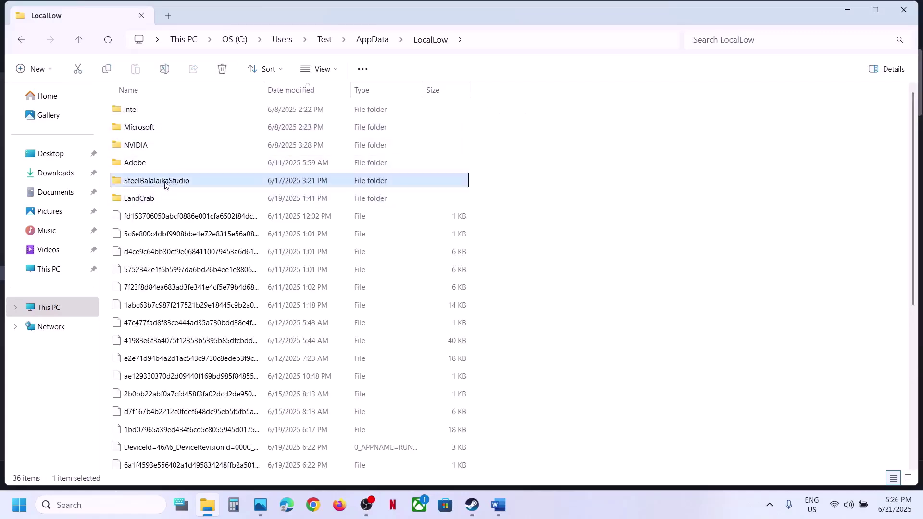
double_click(165, 185)
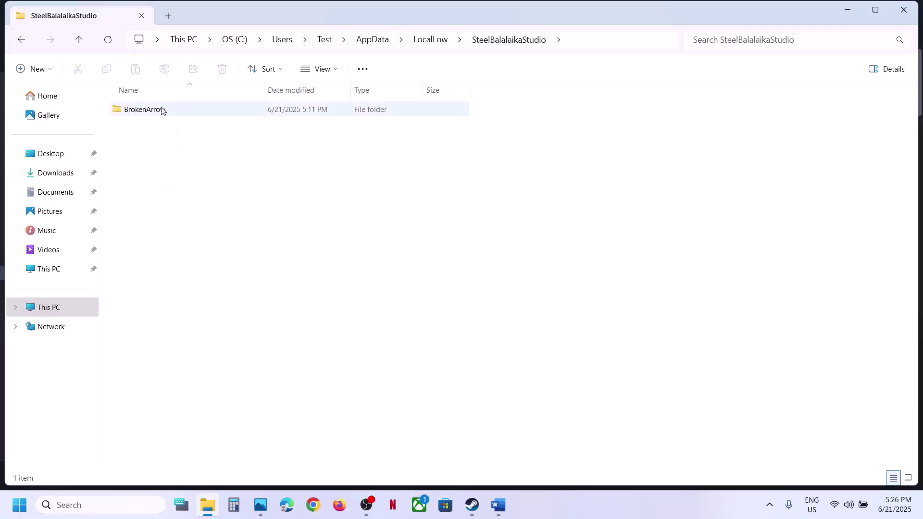
Back up the BrokenArrow folder by copying it to the desktop and placing the copy below the ChronoOdyssey folder.
left_click(156, 114)
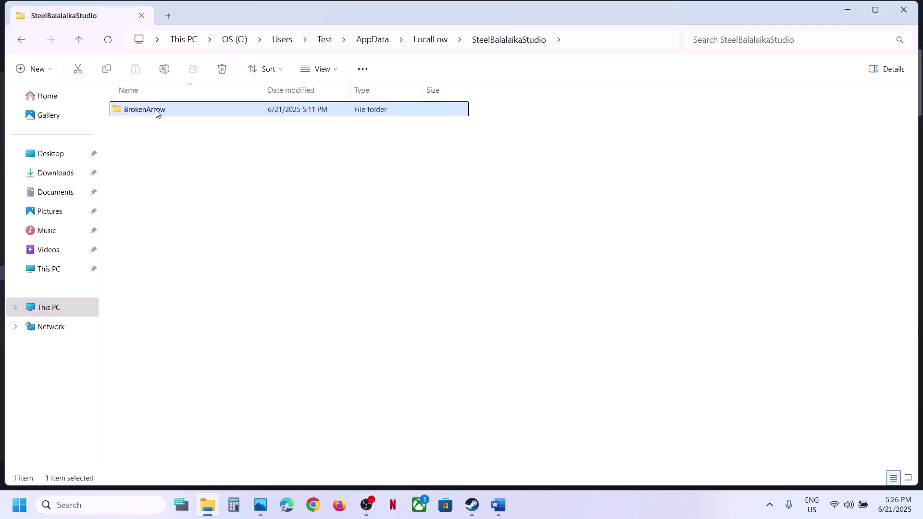
right_click(156, 114)
left_click(213, 128)
key("super+d")
key("ctrl+v")
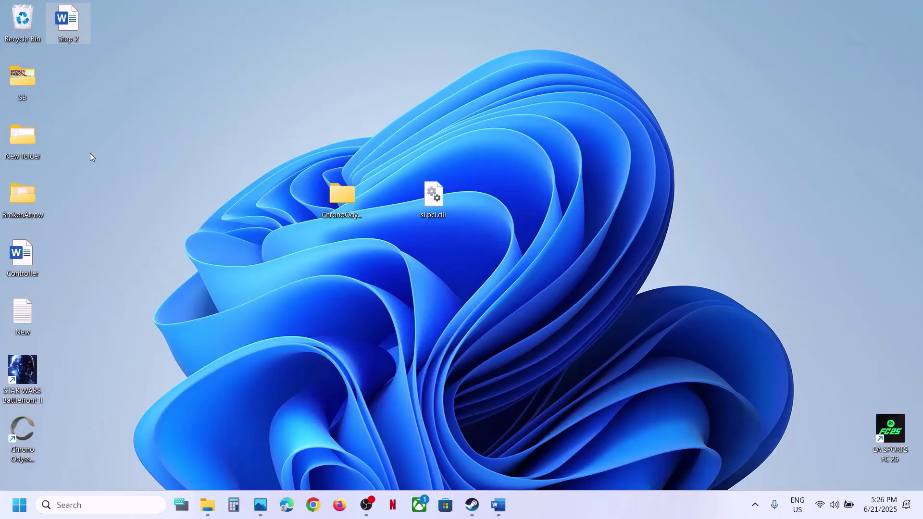
left_click_drag(18, 215, 344, 274)
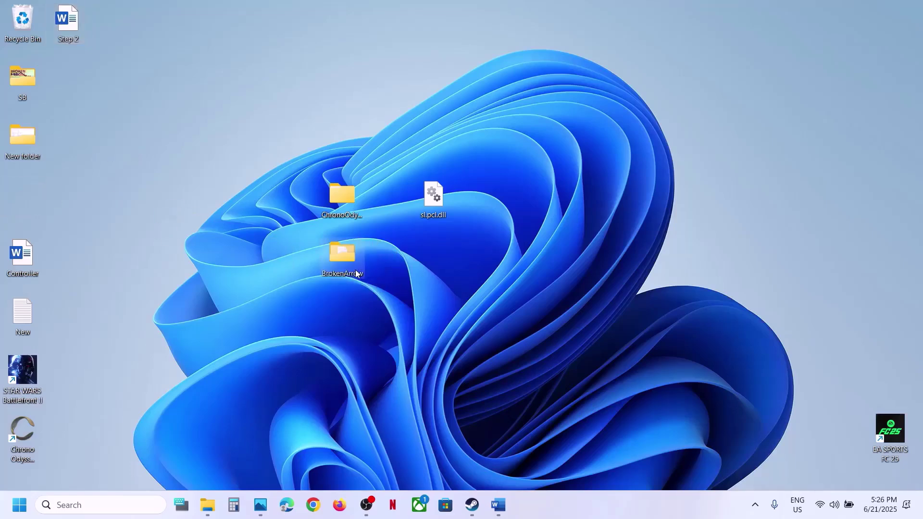
Return to the SteelBalalaikaStudio folder and rename the BrokenArrow folder to BrokenArrow.old.
left_click(207, 505)
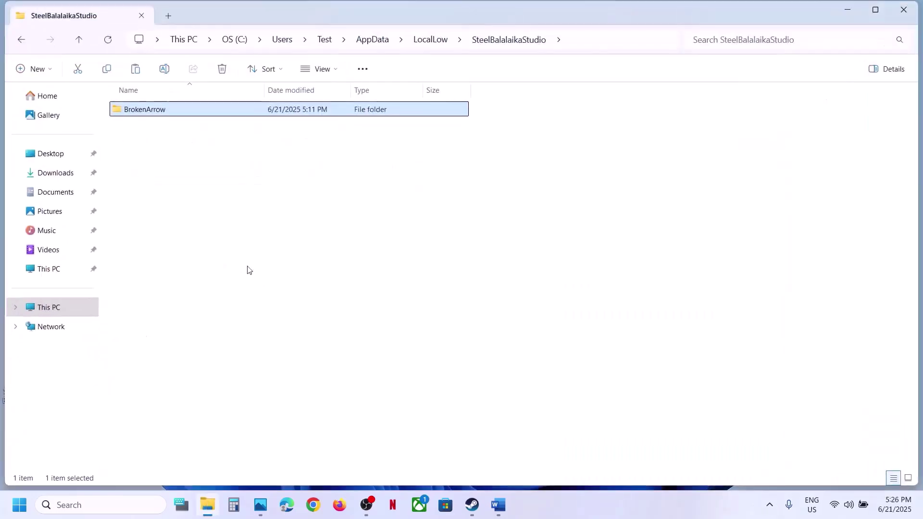
right_click(162, 112)
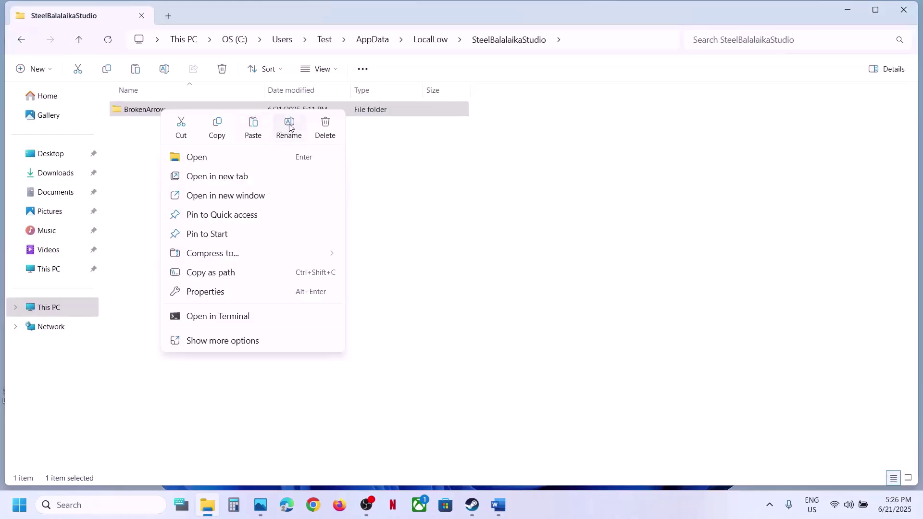
left_click(289, 125)
left_click(183, 109)
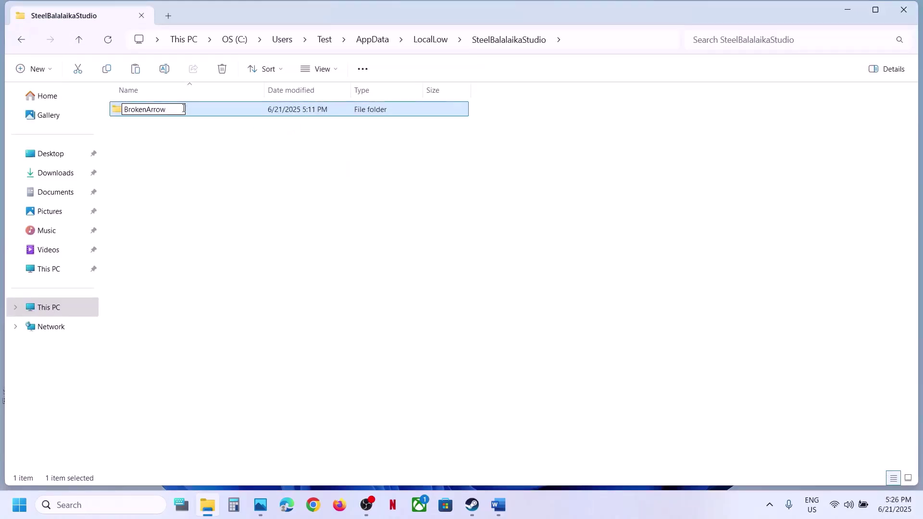
left_click(198, 162)
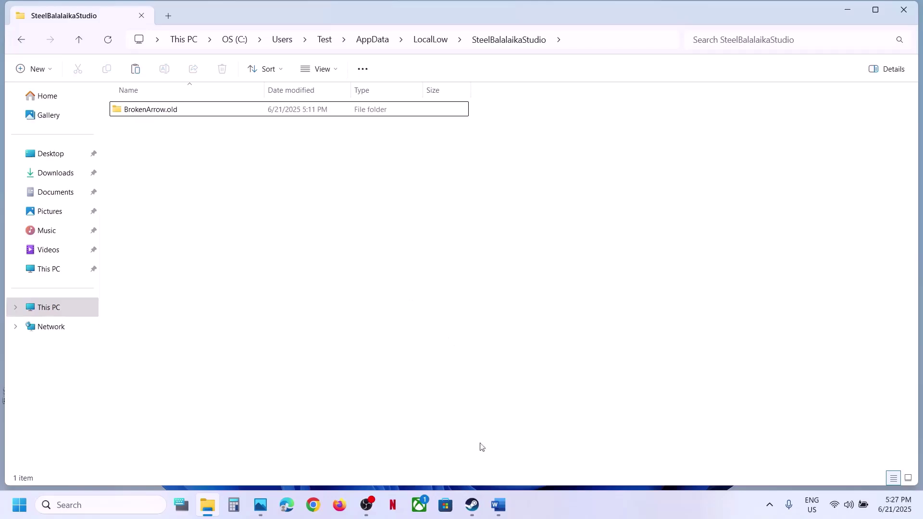
Switch to the Word document and read Step 6 on disabling virtual controller software and disconnecting peripherals, USB adapters and extra monitors.
left_click(472, 505)
left_click(498, 505)
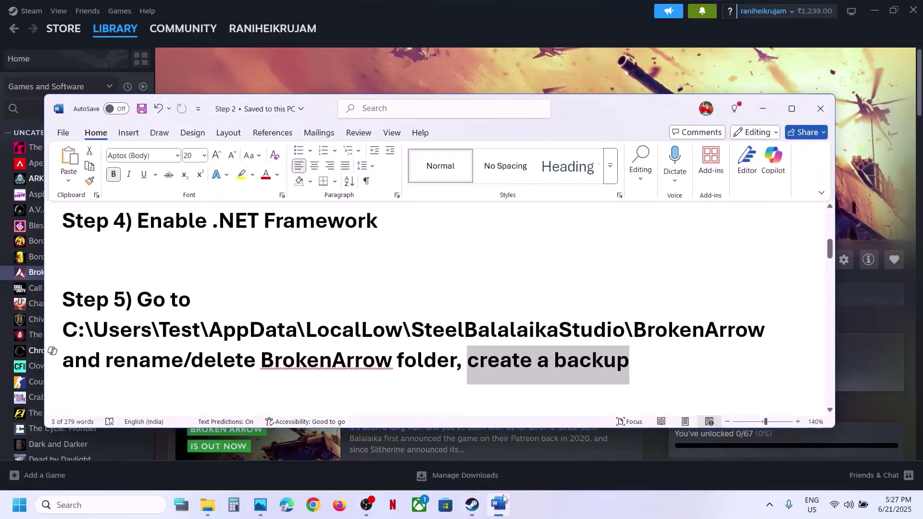
scroll(375, 355, "down", 5)
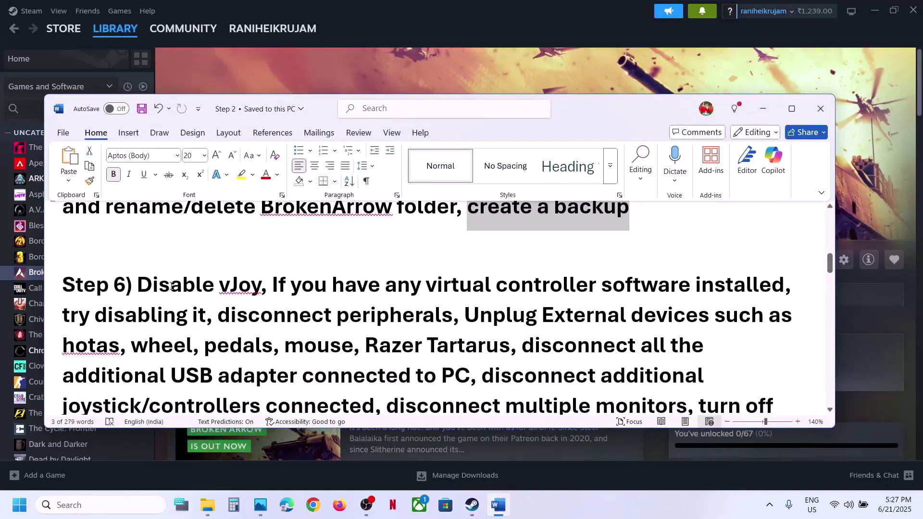
scroll(171, 286, "down", 1)
left_click_drag(138, 251, 688, 264)
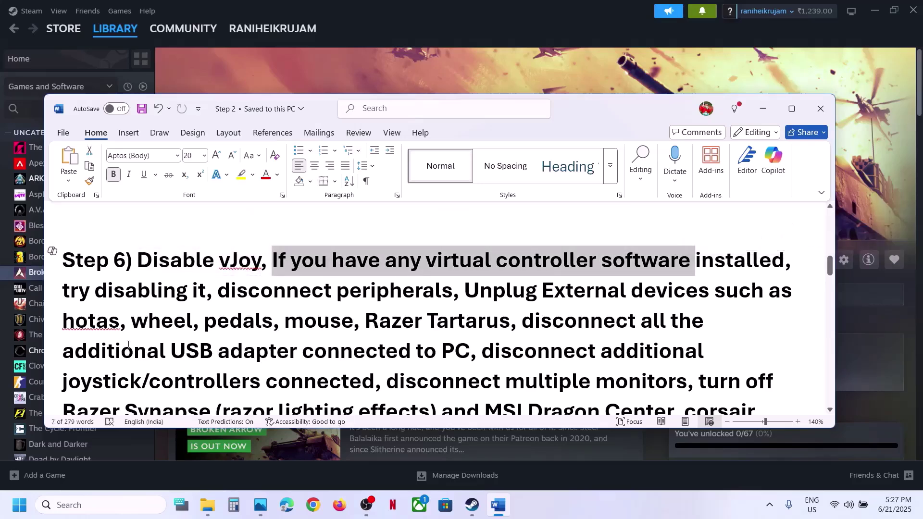
left_click_drag(95, 291, 299, 321)
scroll(299, 321, "down", 1)
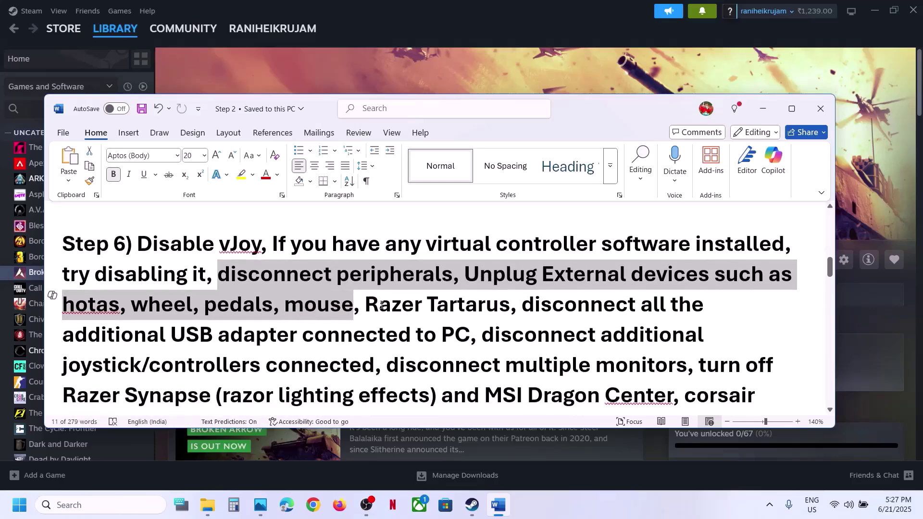
left_click_drag(379, 305, 464, 340)
scroll(464, 339, "down", 1)
left_click_drag(482, 282, 647, 319)
Read the rest of Step 6 on turning off lighting software, closing third-party services and removing the undervolt.
scroll(753, 281, "down", 1)
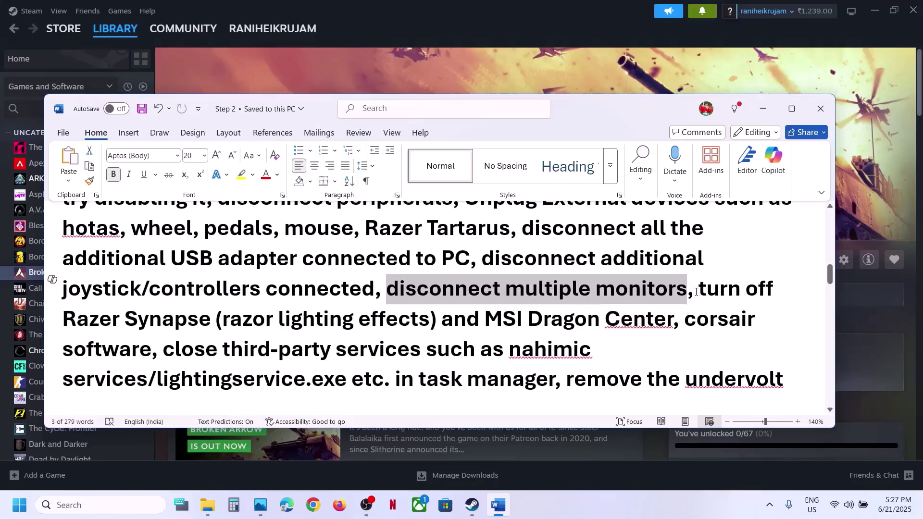
left_click_drag(695, 292, 521, 377)
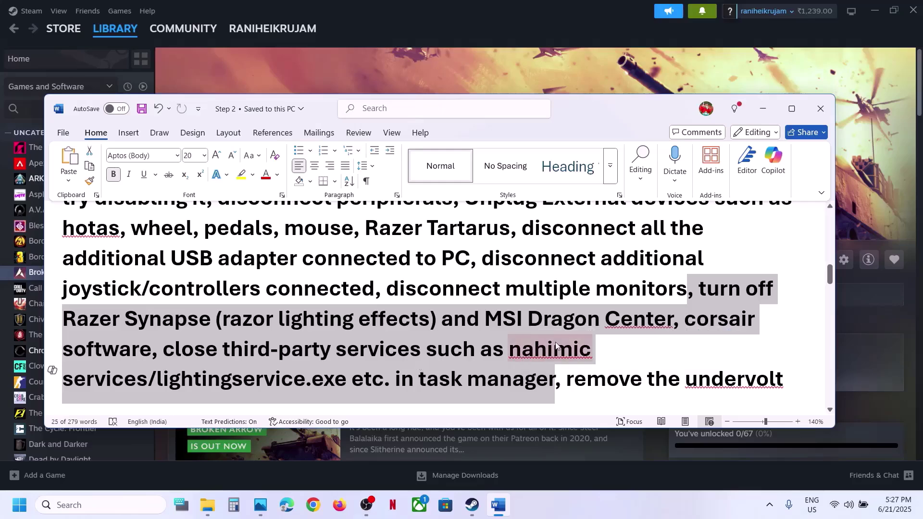
scroll(588, 344, "down", 1)
left_click_drag(572, 344, 784, 342)
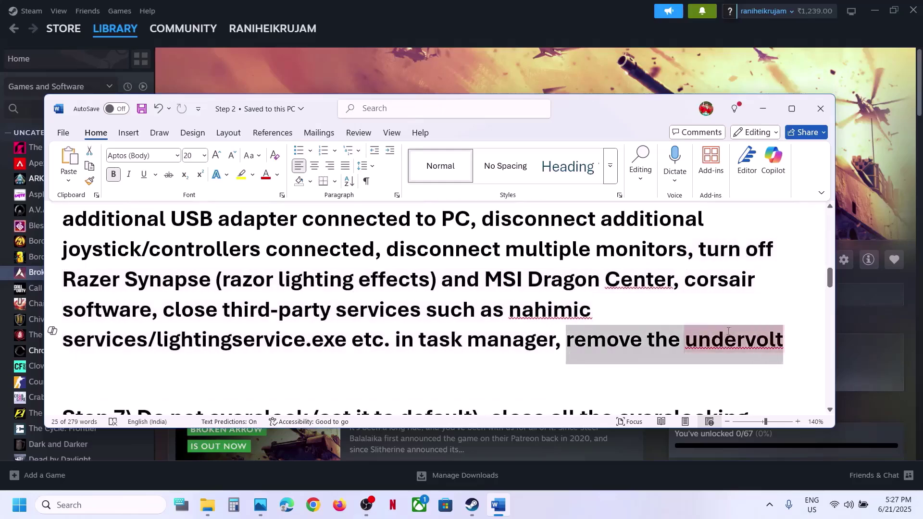
scroll(398, 317, "down", 1)
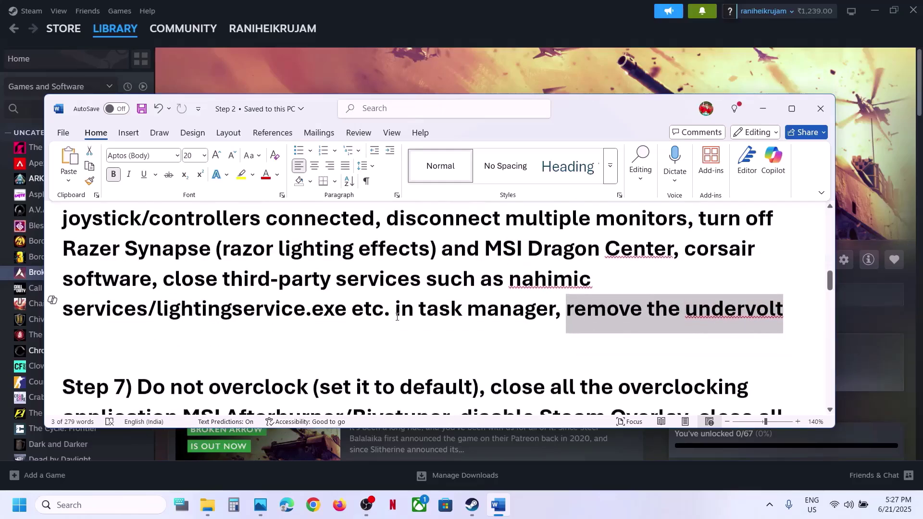
Read the beginning of Step 7 on resetting overclocks and closing overclocking applications.
scroll(397, 318, "down", 2)
left_click_drag(142, 323, 403, 325)
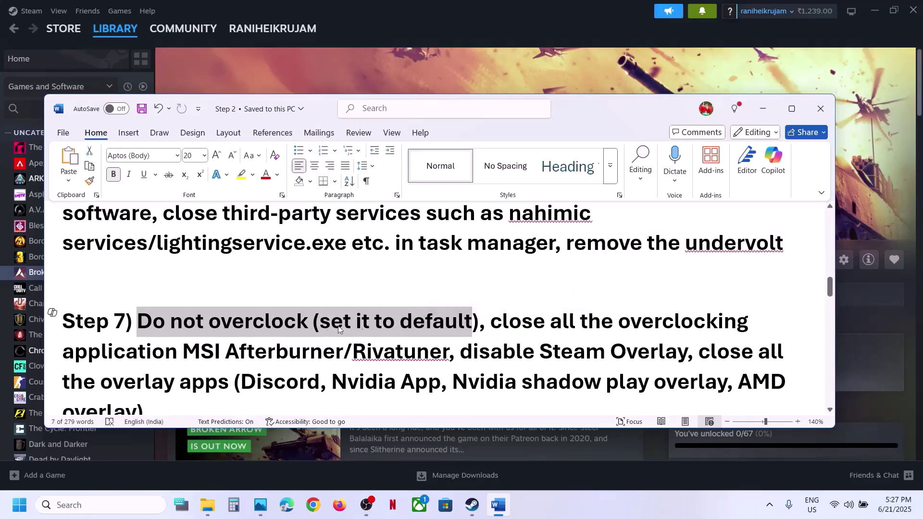
left_click_drag(498, 322, 386, 355)
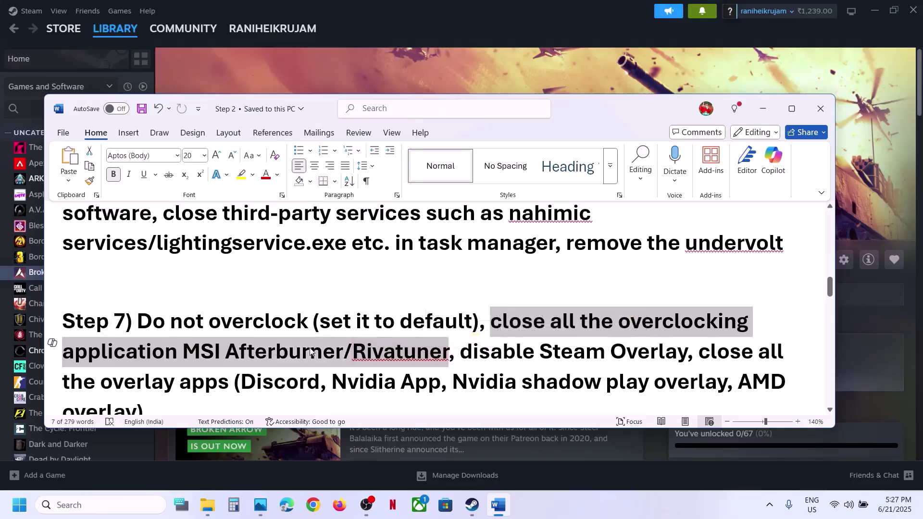
left_click_drag(207, 322, 450, 352)
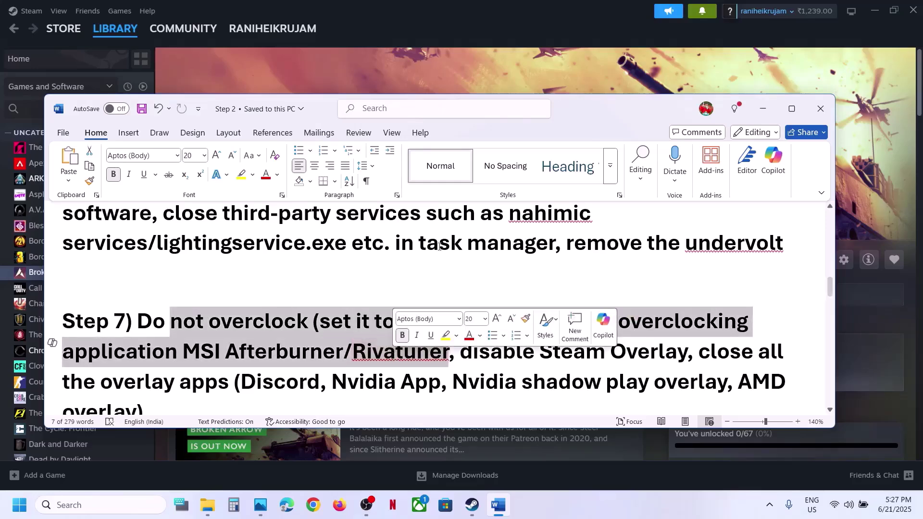
Switch to Steam, open Broken Arrow's properties, and toggle the in-game Steam Overlay on and back off.
left_click(453, 59)
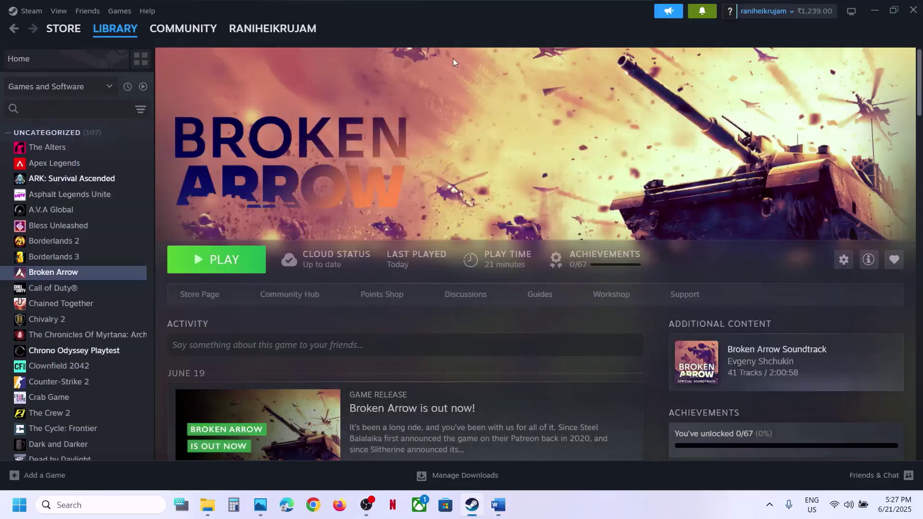
right_click(68, 272)
left_click(94, 363)
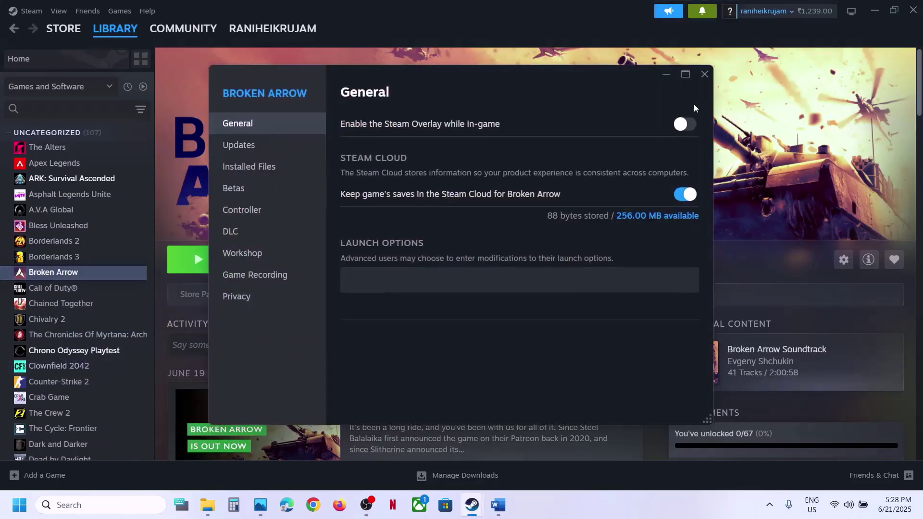
left_click(691, 128)
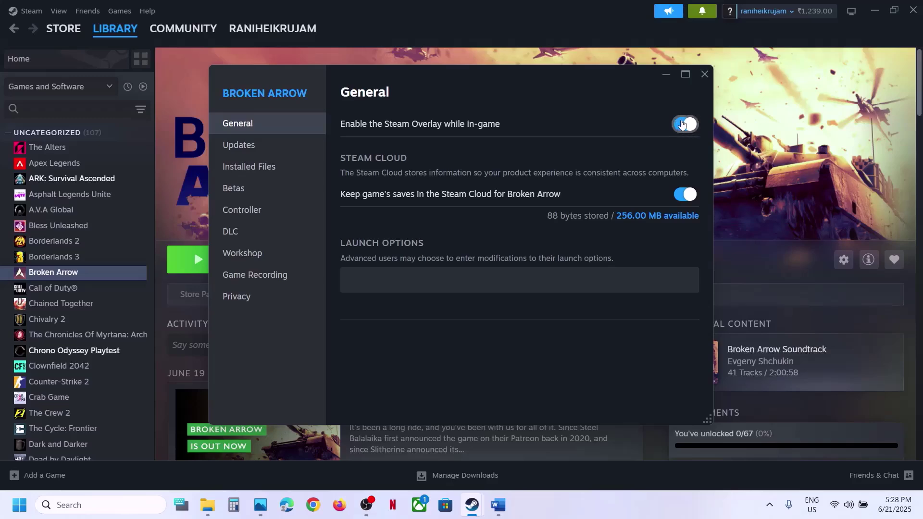
left_click(680, 126)
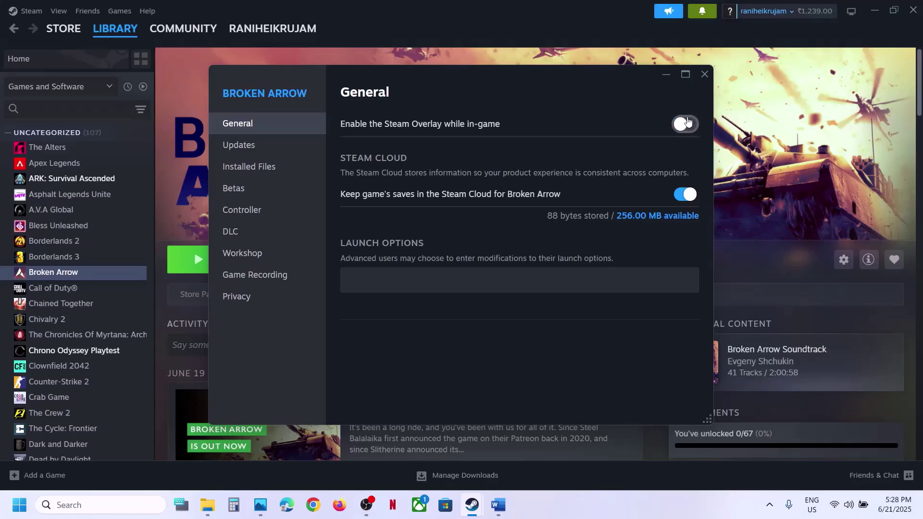
left_click(704, 74)
Return to the Word document and read the rest of Step 7 on closing overlay apps, continuing to Step 8.
mouse_move(498, 505)
left_click(505, 450)
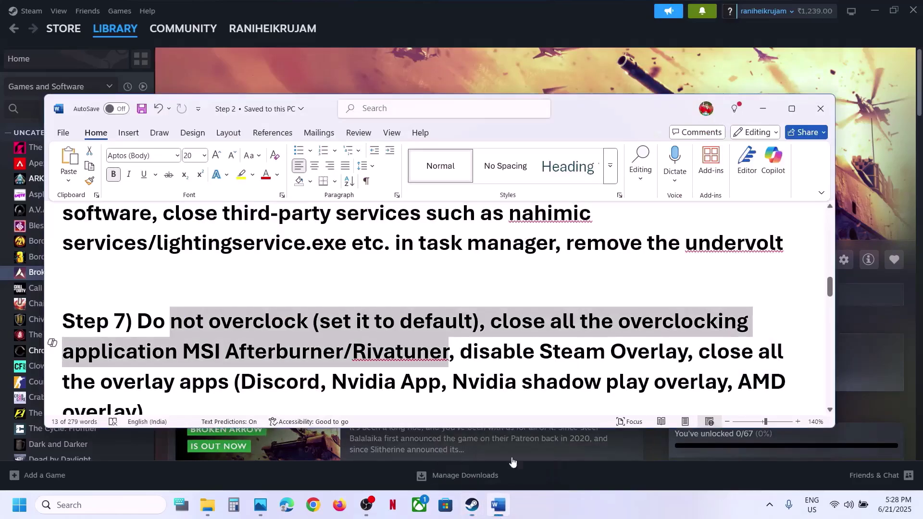
double_click(294, 383)
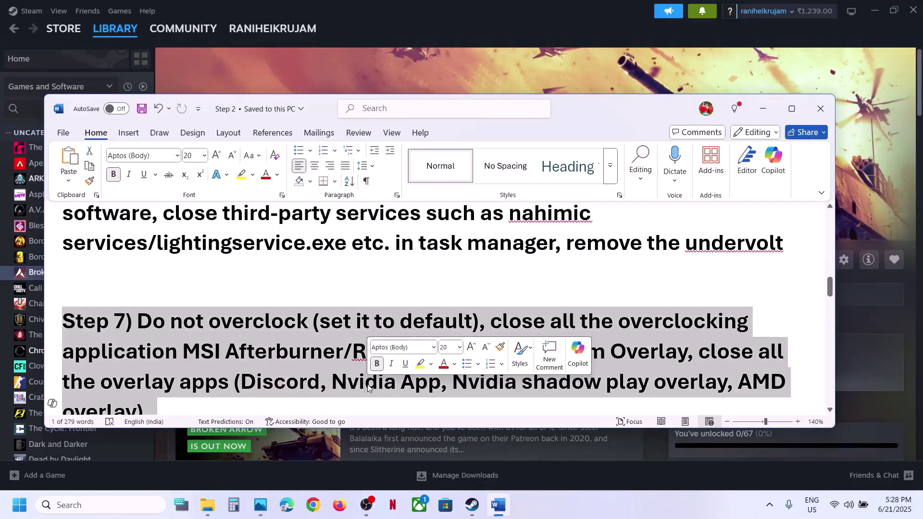
triple_click(368, 384)
left_click(368, 384)
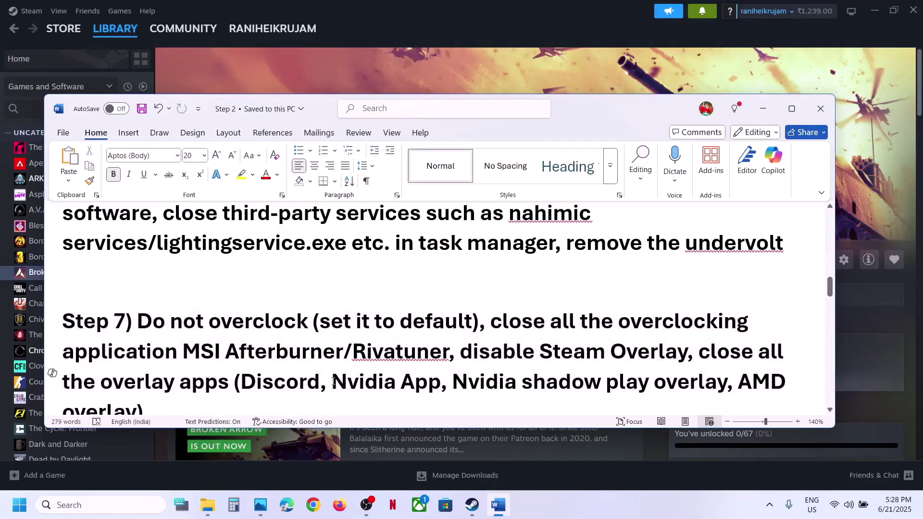
left_click_drag(332, 381, 425, 388)
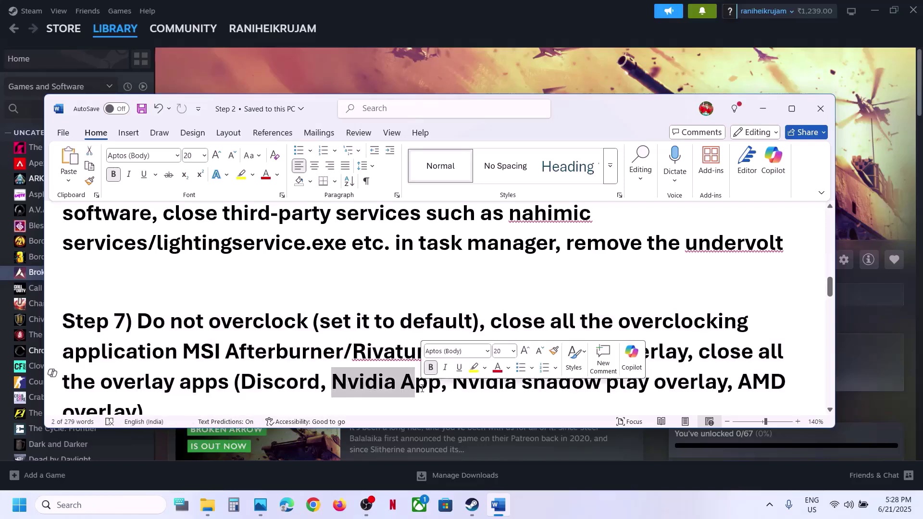
left_click(423, 347)
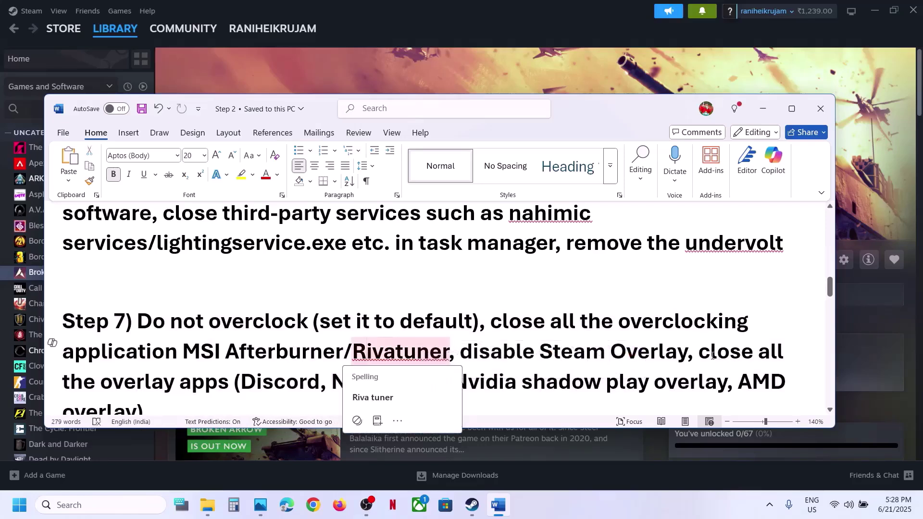
left_click_drag(699, 351, 201, 400)
scroll(200, 400, "down", 4)
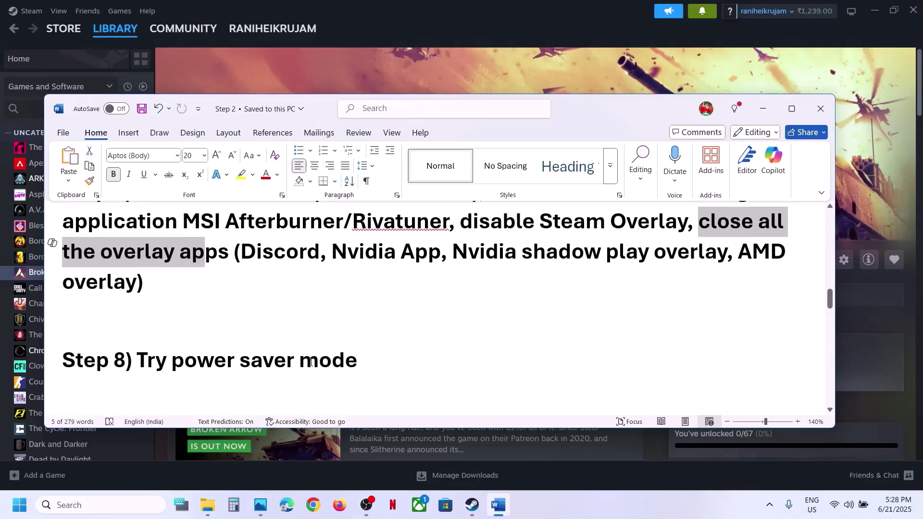
Open Control Panel and go to Power Options under Hardware and Sound to view the available power plans.
left_click(480, 67)
left_click(82, 498)
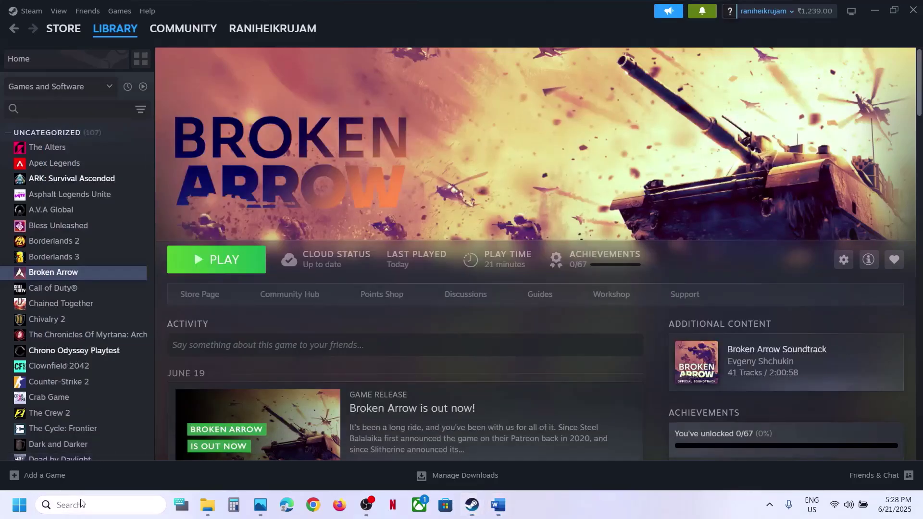
type("control")
key("Return")
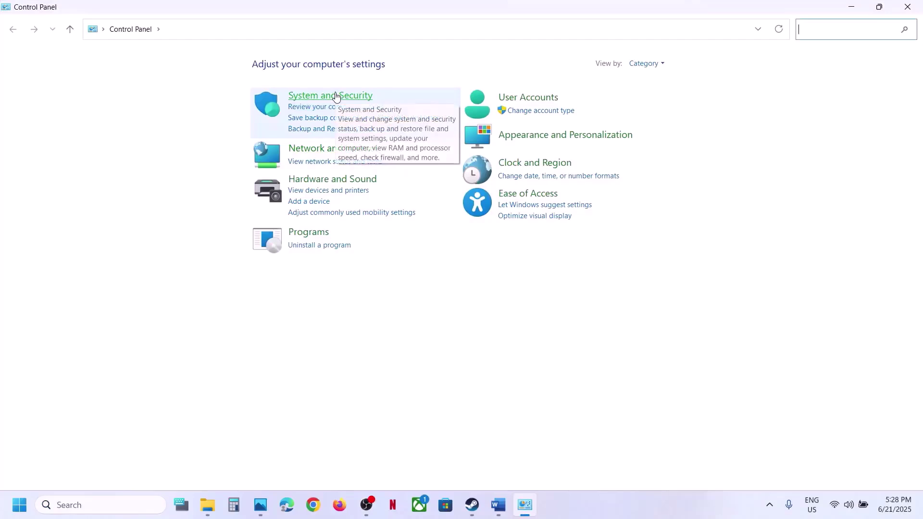
left_click(349, 183)
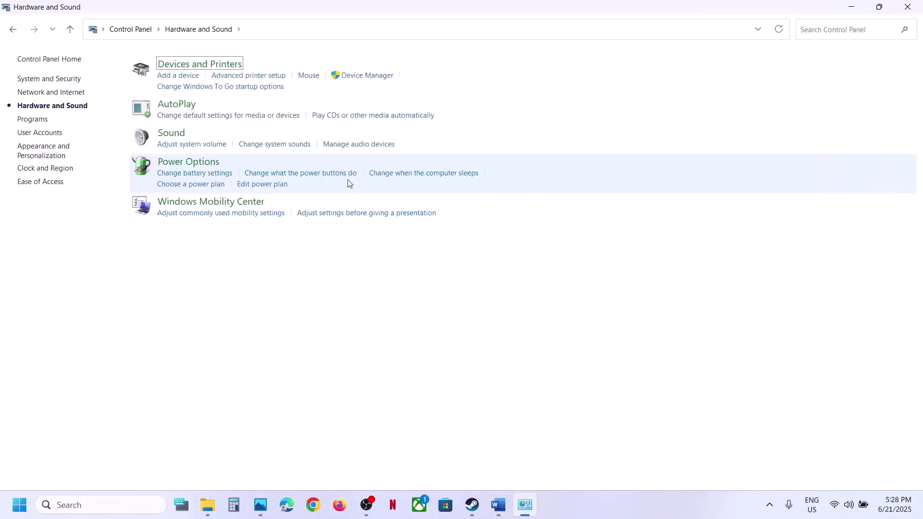
left_click(192, 162)
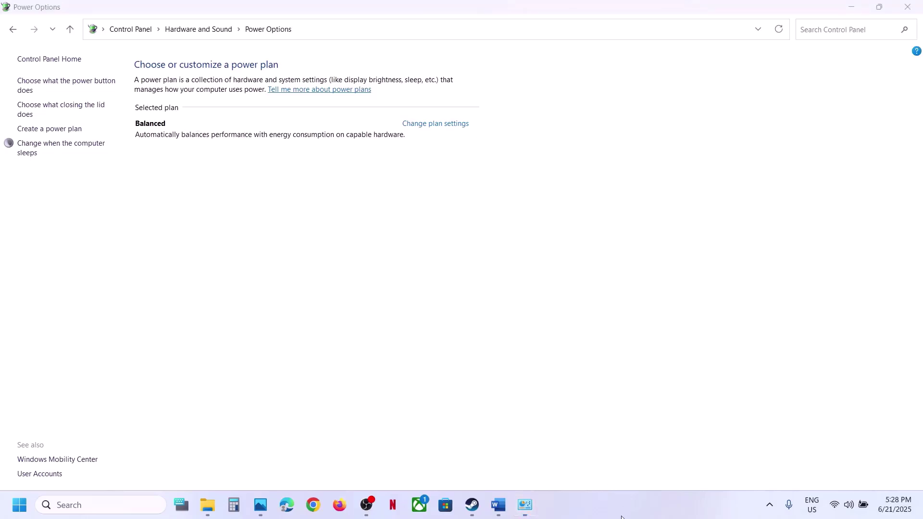
View the Power Saver and Intel Extreme Tuning Utility reference images in Photos, and return to the Word document.
left_click(559, 509)
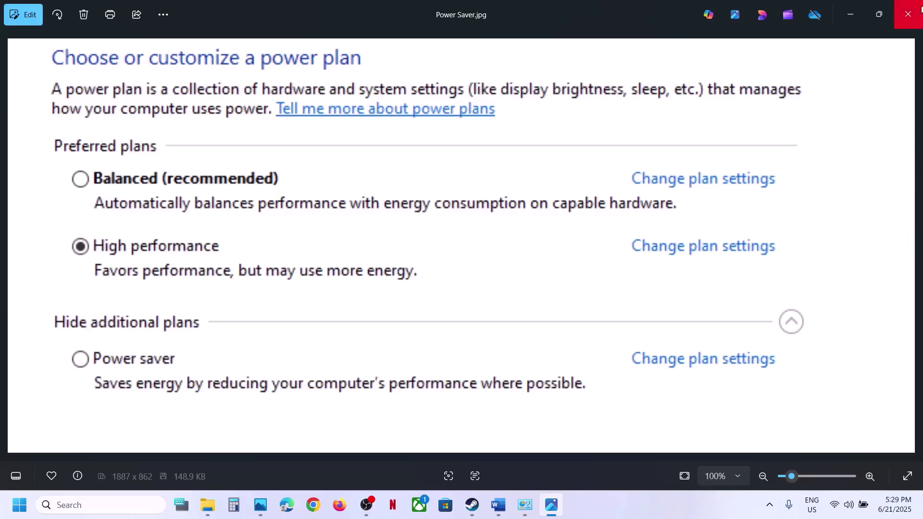
key("Right")
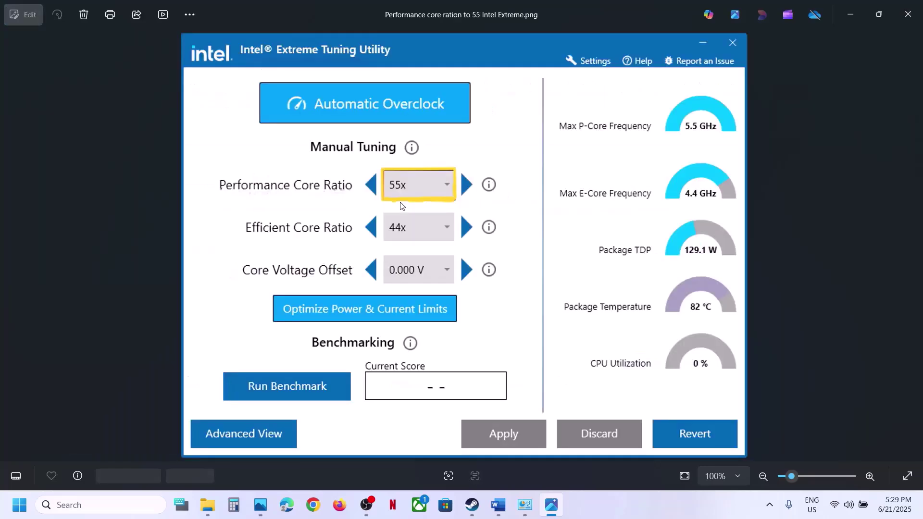
left_click(499, 505)
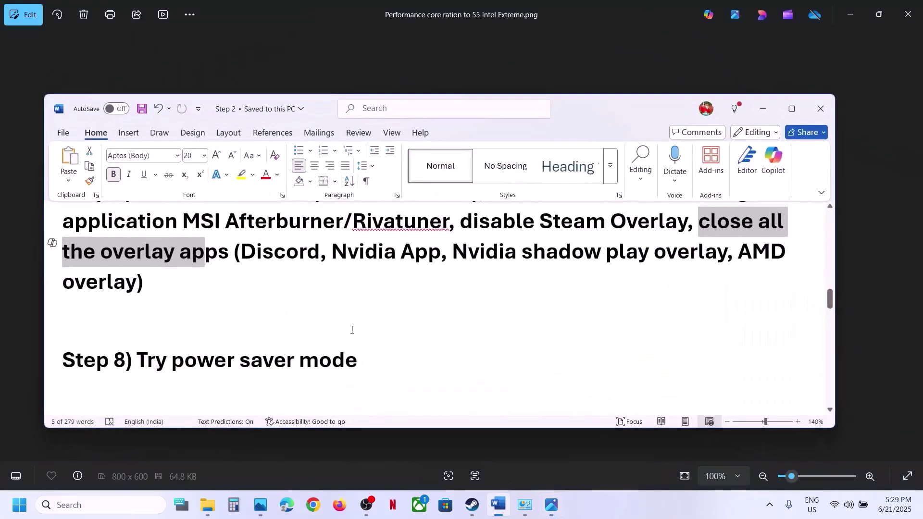
Read Step 9 in the Word document on downloading Intel Extreme Tuning Utility and lowering the Performance Core Ratio.
scroll(315, 317, "down", 3)
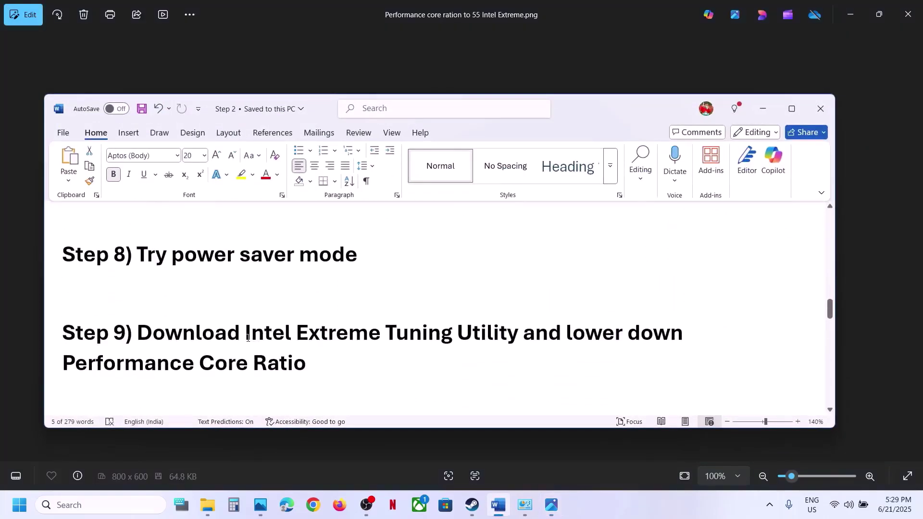
left_click_drag(247, 332, 524, 339)
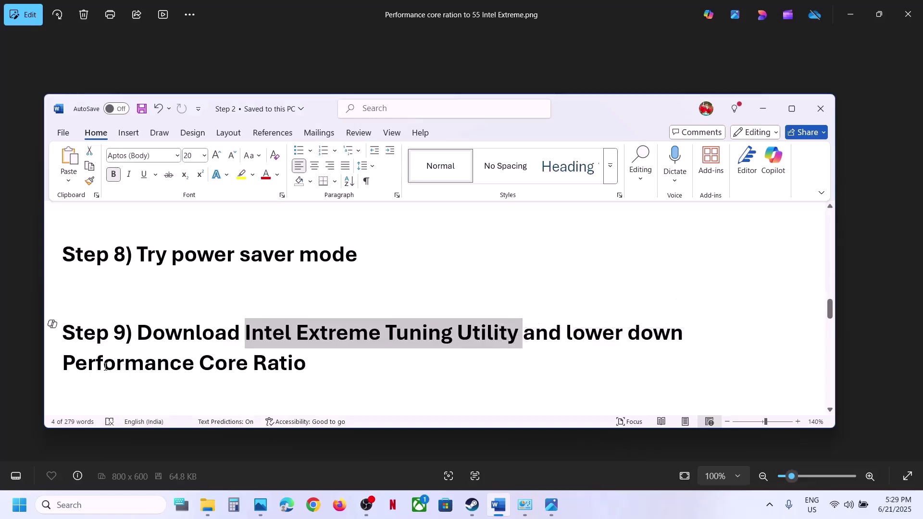
left_click_drag(105, 367, 307, 366)
Switch to the Intel Extreme Tuning Utility reference image in Photos and examine the Performance Core Ratio setting up close.
left_click(763, 109)
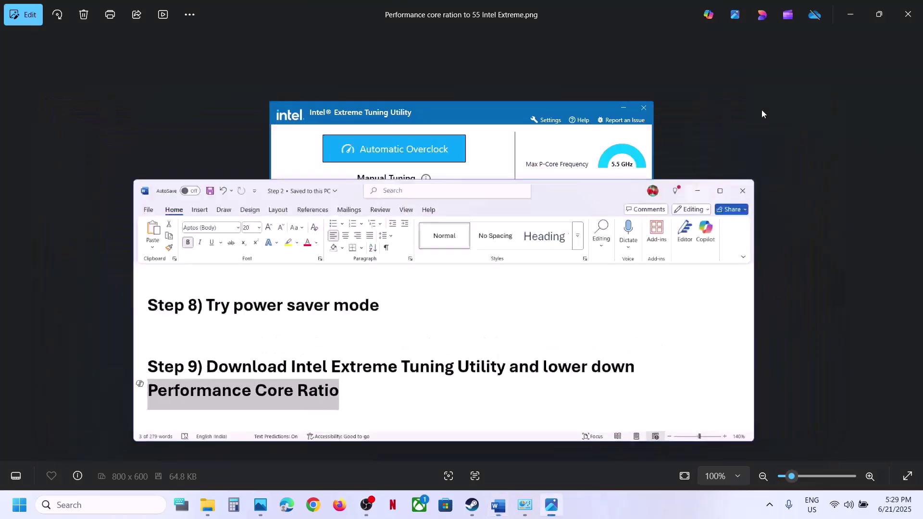
scroll(469, 169, "up", 5)
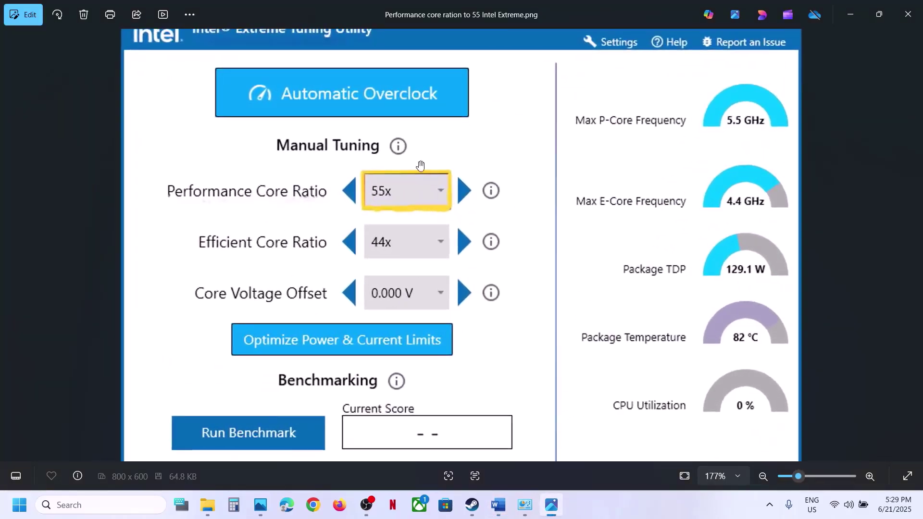
scroll(413, 173, "up", 1)
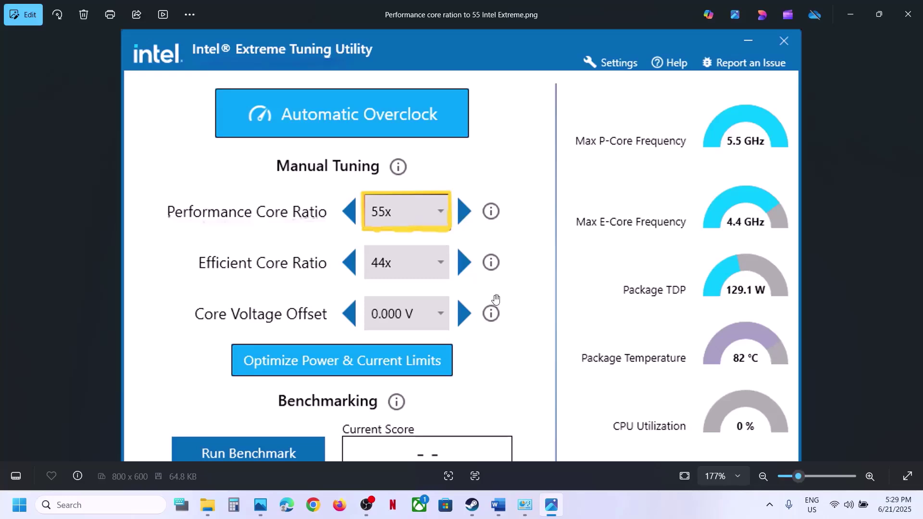
scroll(495, 299, "down", 2)
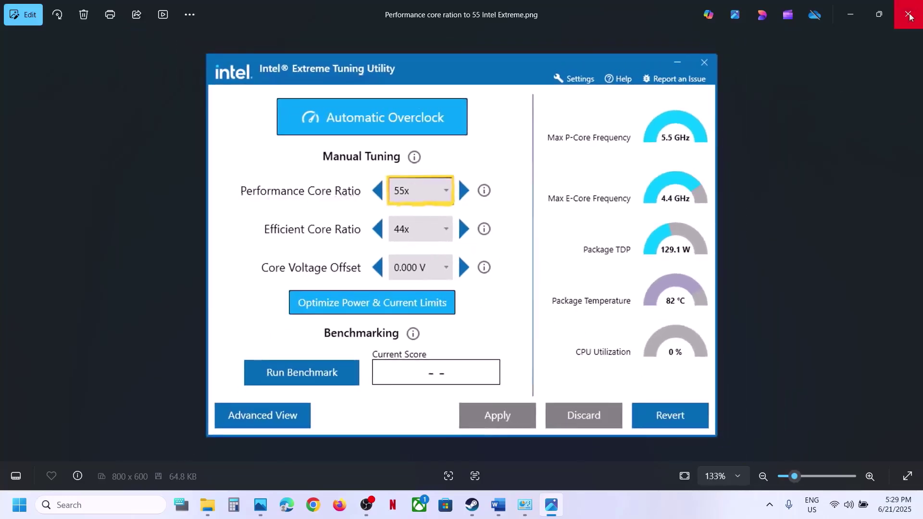
Return to the Word document via Steam and read Step 10 on clean graphics driver installation, including the NVIDIA and AMD links.
left_click(472, 511)
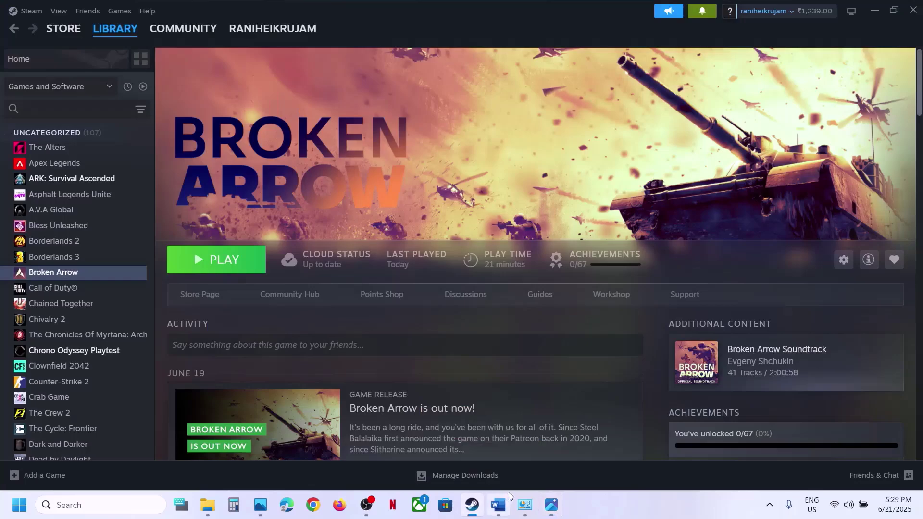
left_click(498, 506)
scroll(362, 302, "down", 5)
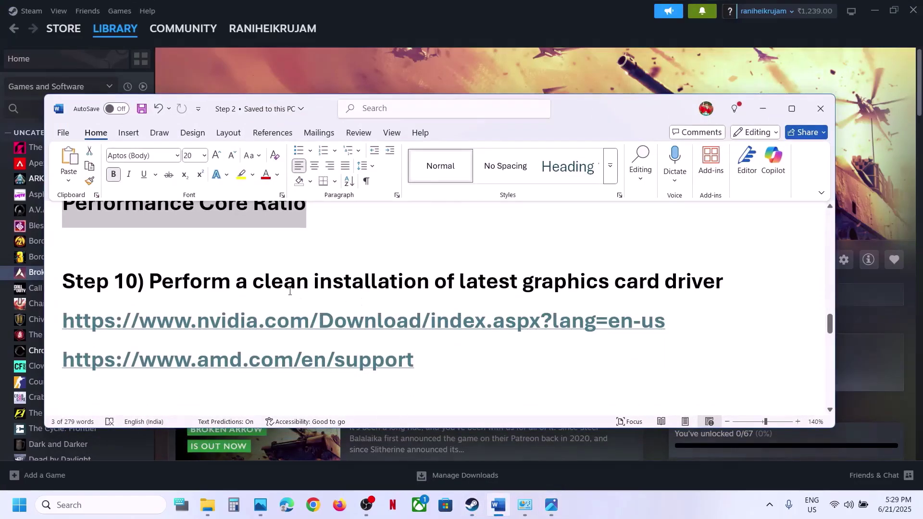
left_click_drag(189, 319, 422, 321)
left_click_drag(169, 356, 312, 361)
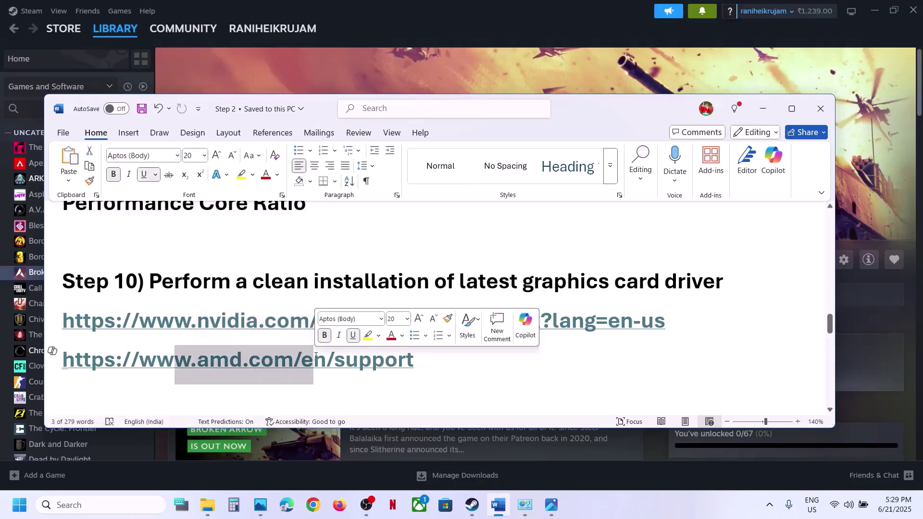
left_click(496, 86)
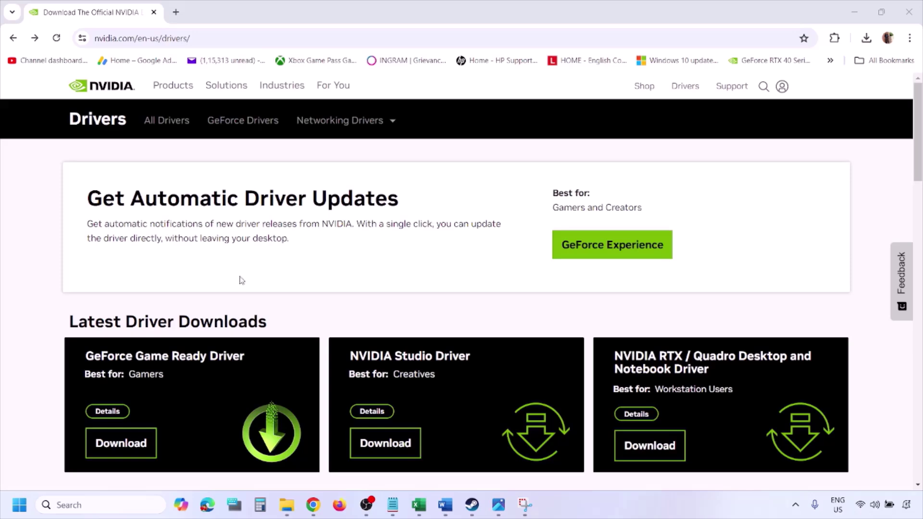
On NVIDIA's driver page, select Windows 11 for the GeForce RTX 3050 Laptop GPU and search for matching drivers.
scroll(215, 294, "down", 7)
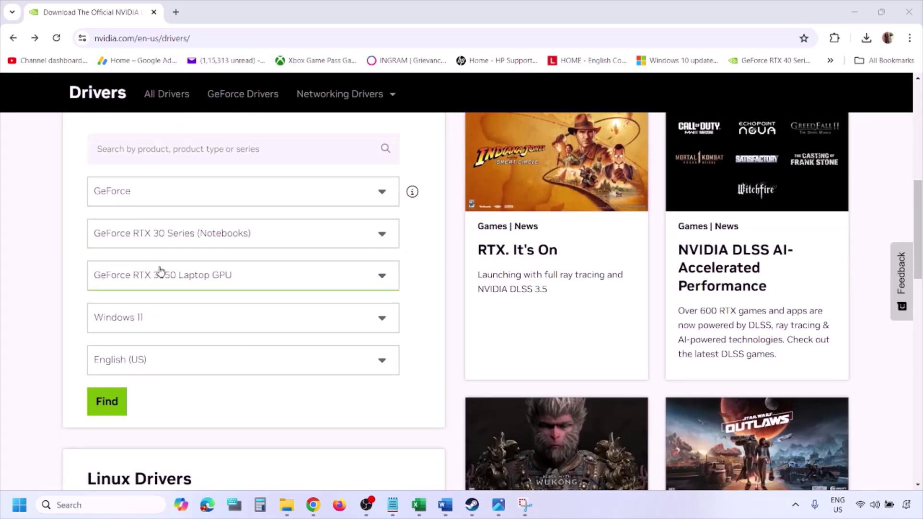
left_click(153, 322)
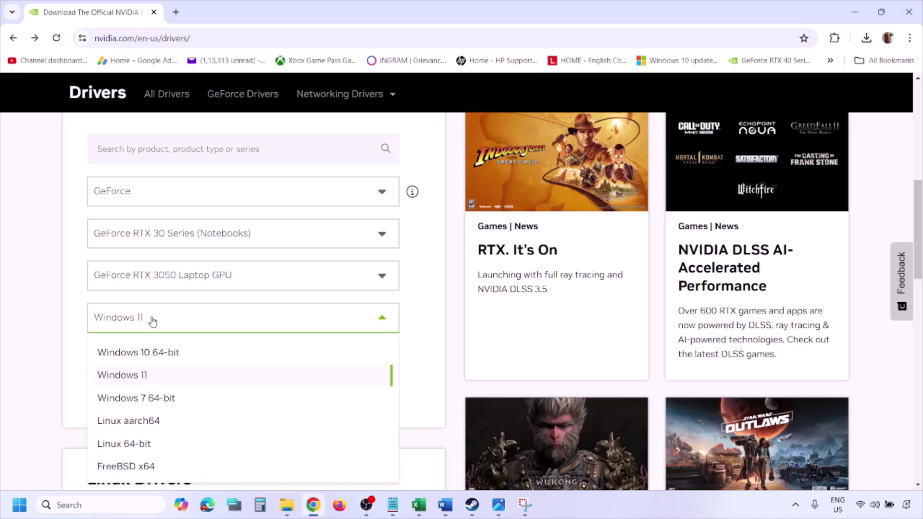
left_click(137, 376)
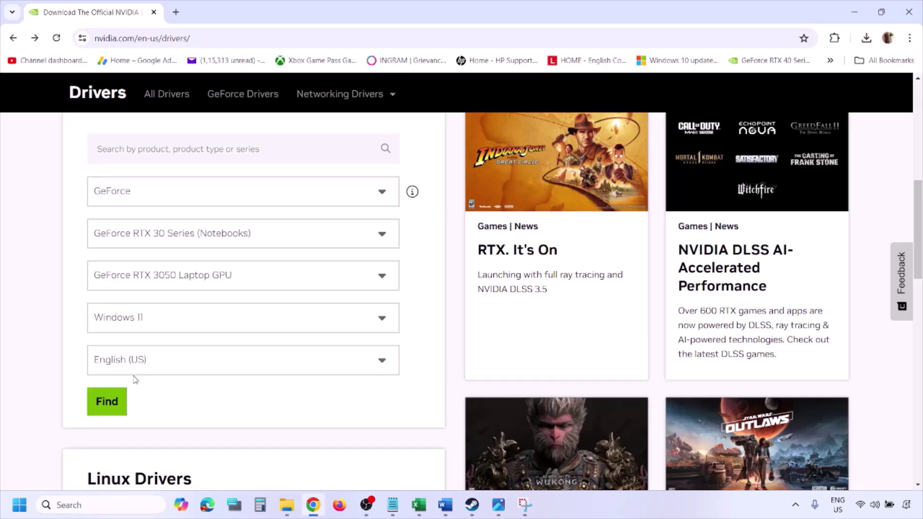
left_click(105, 402)
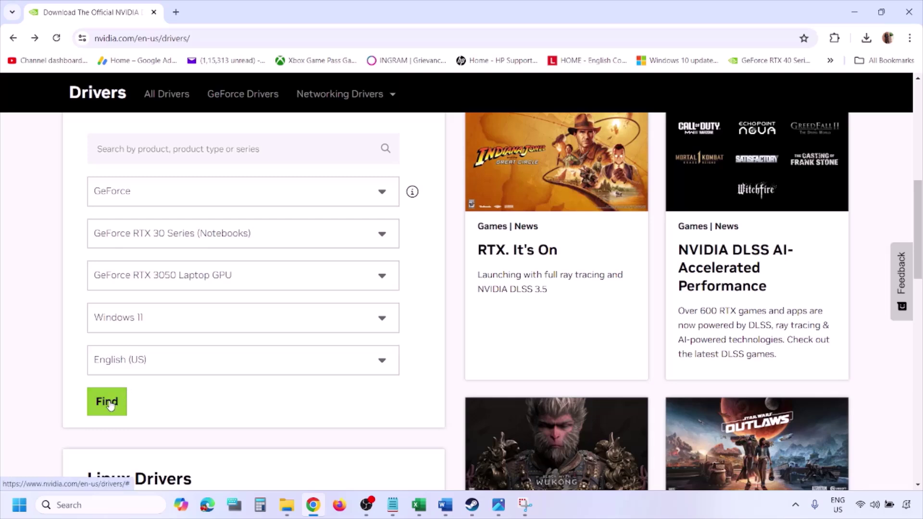
Switch to Photos and view the NVIDIA driver reference images, from the driver results through the installer's clean installation option.
left_click(498, 504)
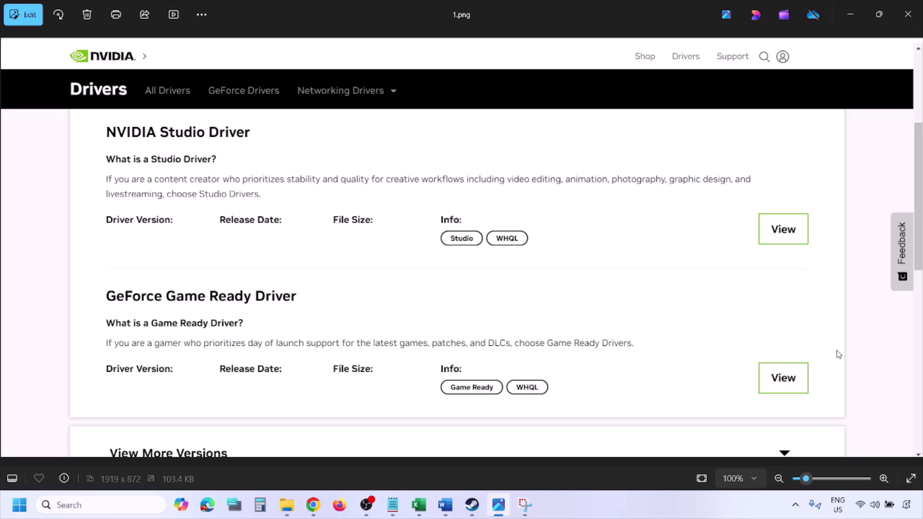
key("Right")
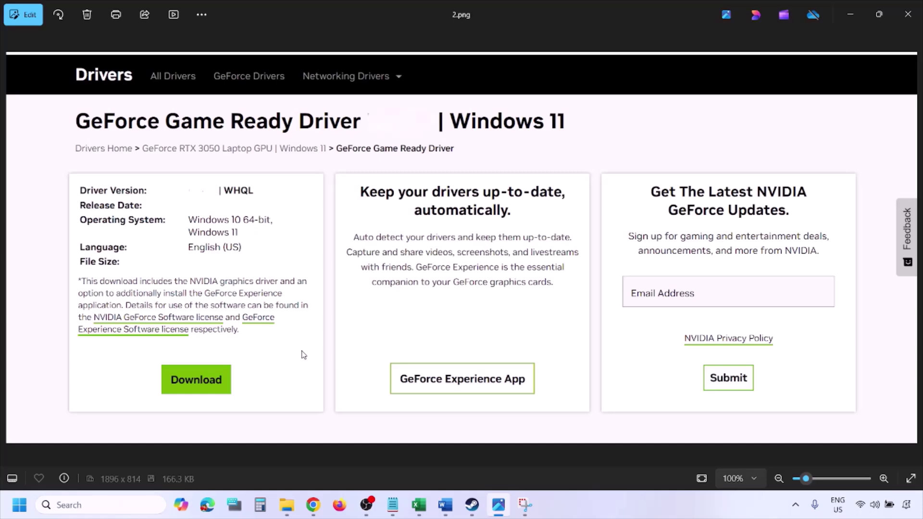
key("Right")
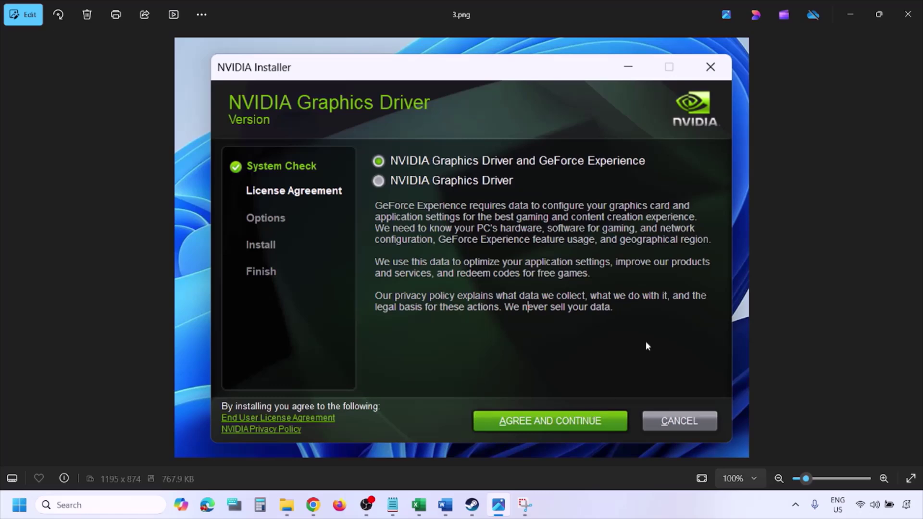
key("Right")
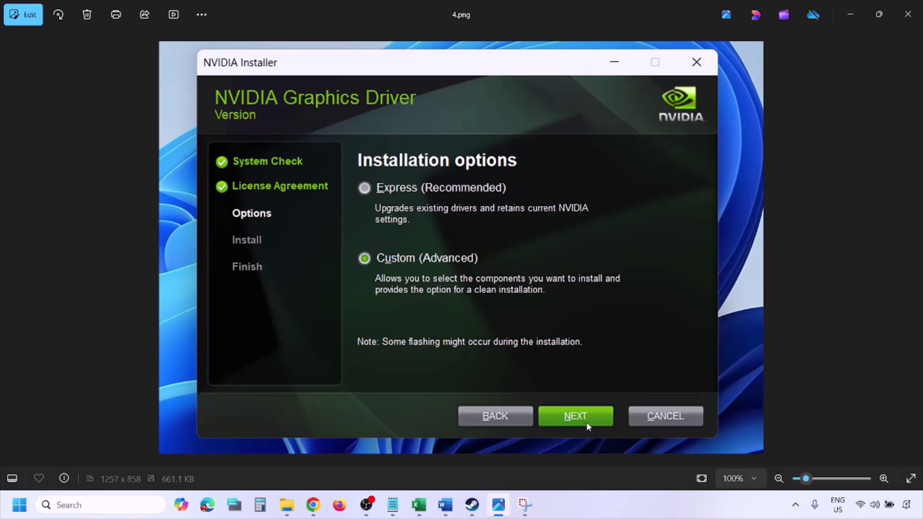
key("Right")
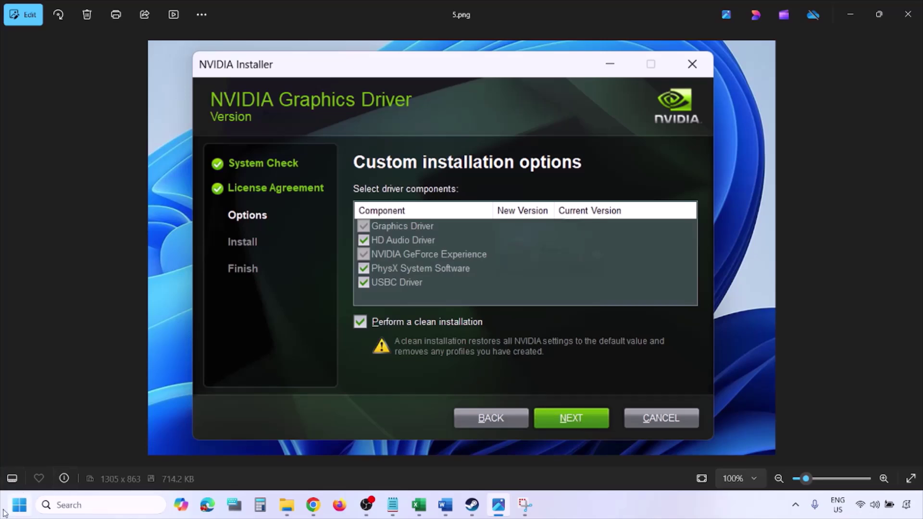
View the Windows power options, including Restart, and dismiss them without choosing one.
left_click(19, 504)
left_click(349, 463)
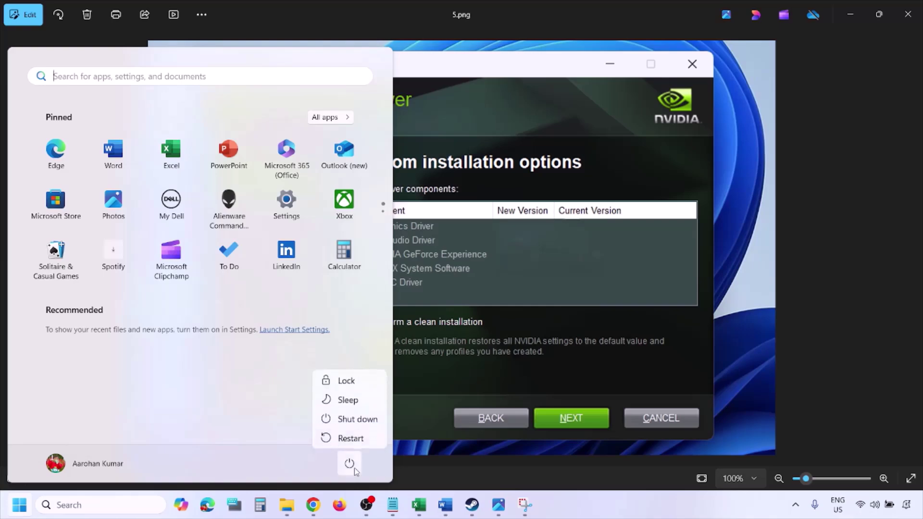
key("Escape")
key("Escape")
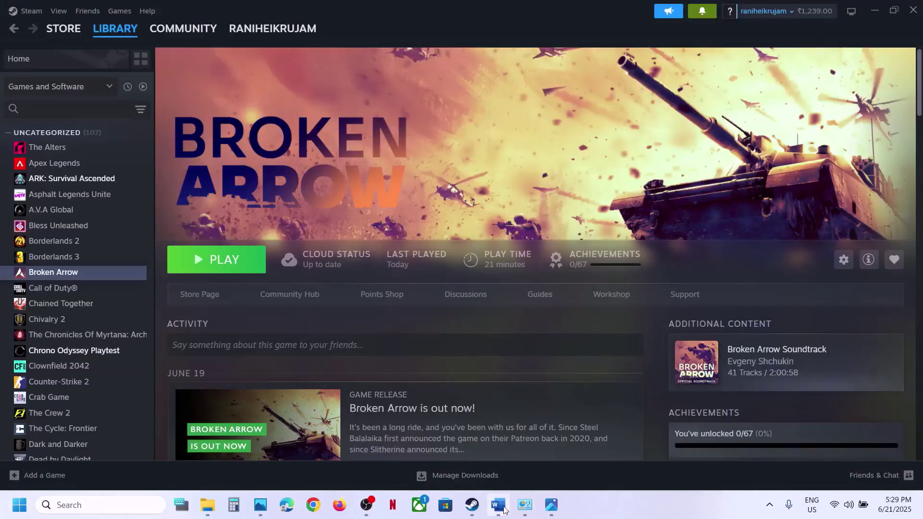
Return to the Word document and read Step 11 on running the game on the dedicated graphics card.
left_click(498, 505)
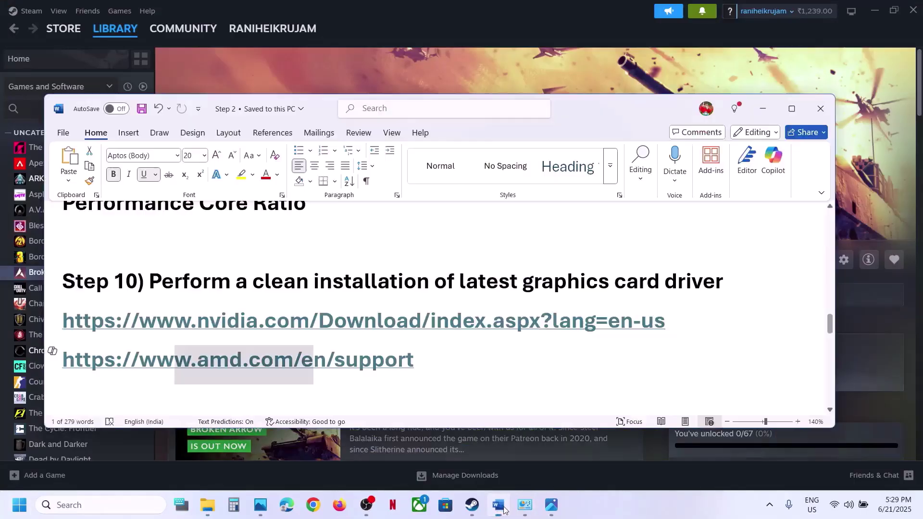
scroll(377, 313, "down", 3)
scroll(379, 313, "up", 1)
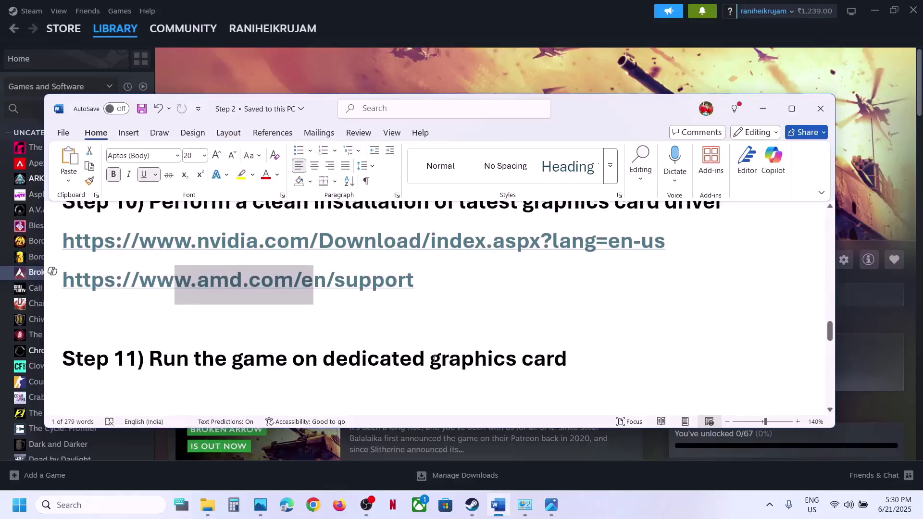
double_click(474, 356)
Open the Windows Graphics settings and try to add the BrokenArrow application from Steam's broken_arrow folder as a desktop app.
left_click(503, 78)
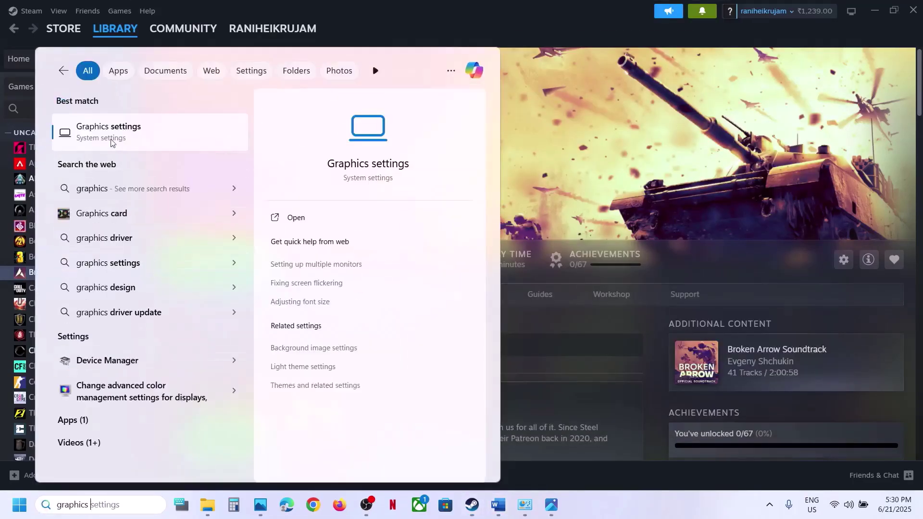
left_click(110, 139)
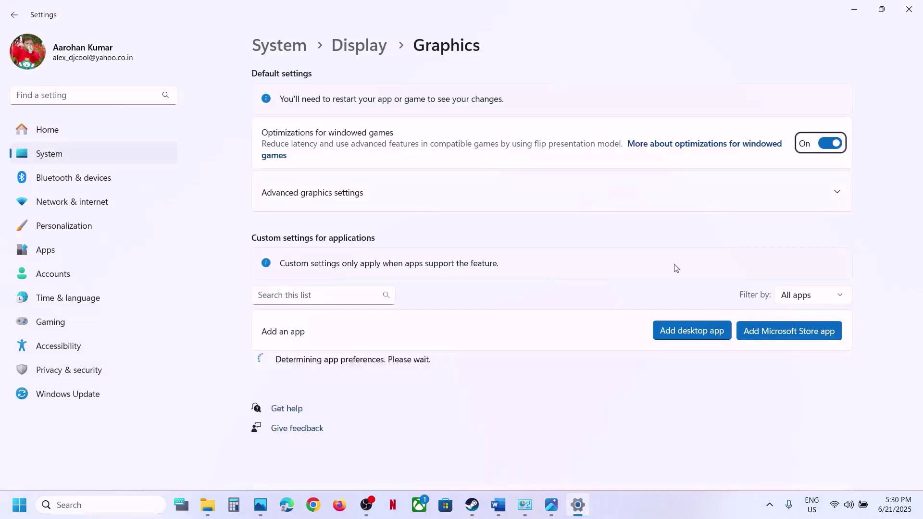
left_click(675, 339)
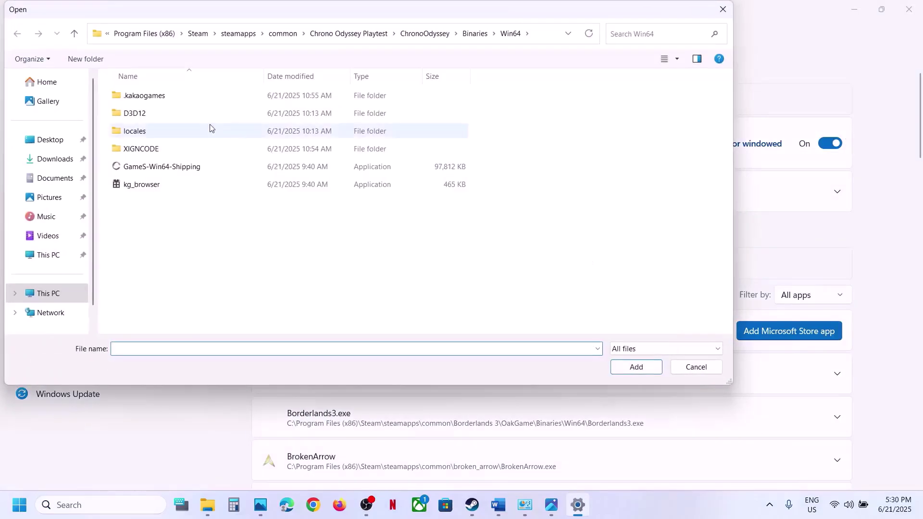
left_click(285, 33)
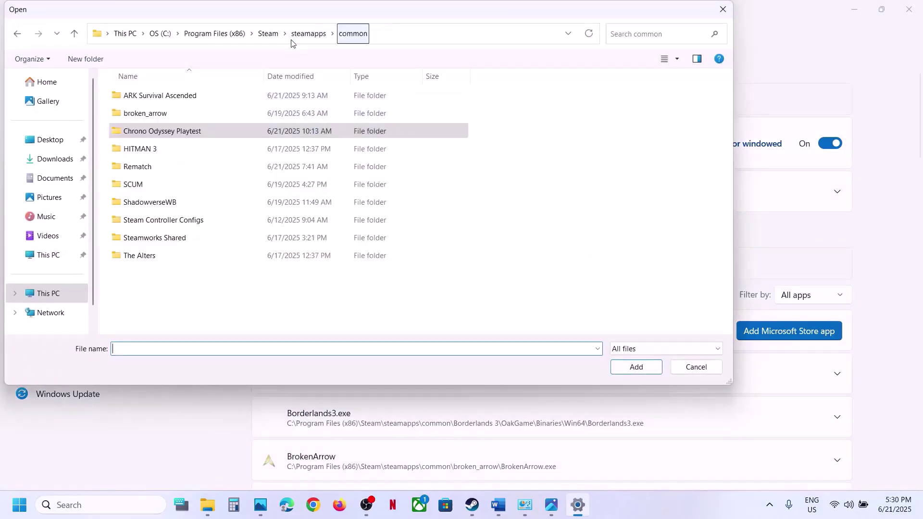
left_click(149, 116)
double_click(149, 116)
left_click(165, 239)
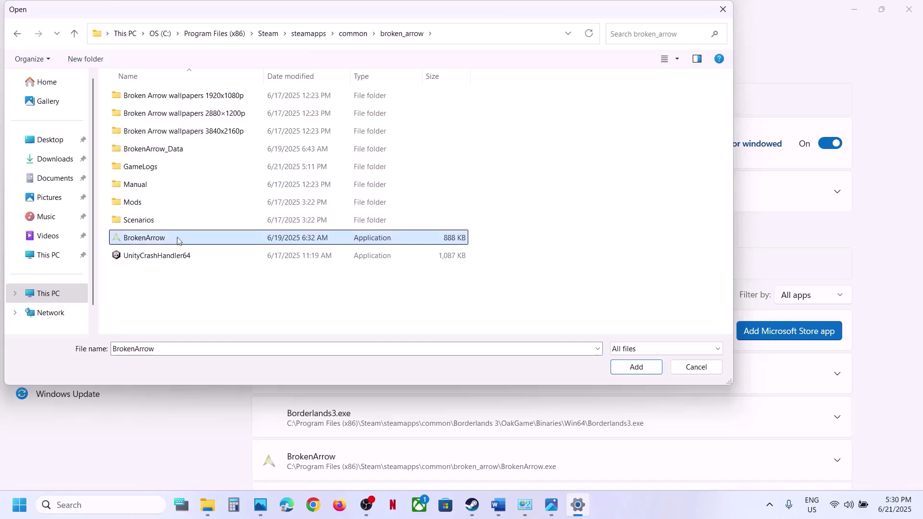
left_click(641, 367)
Set BrokenArrow's GPU preference to High Performance (NVIDIA GeForce RTX 3050 Laptop GPU) and close Settings.
scroll(368, 346, "down", 2)
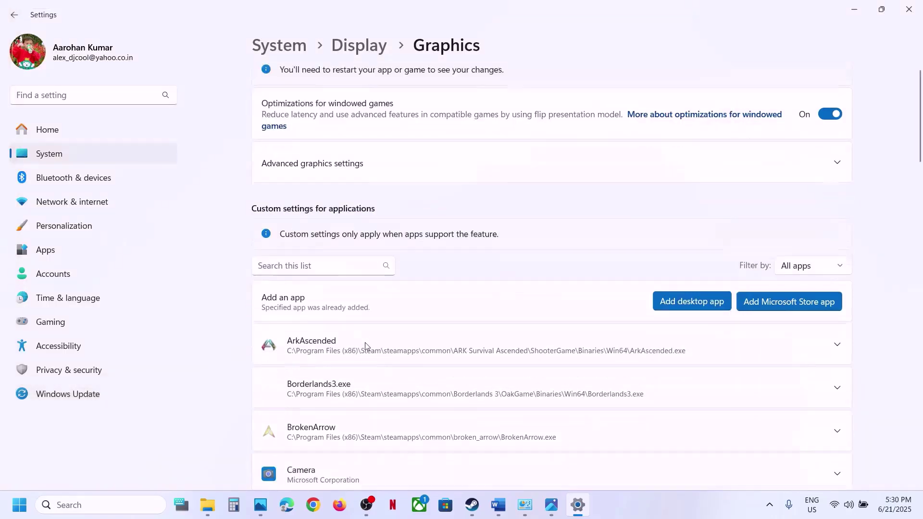
left_click(346, 358)
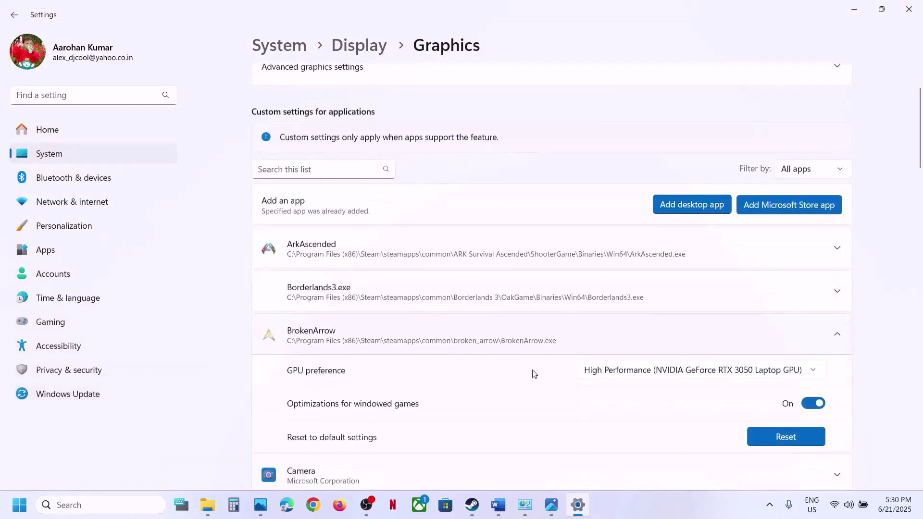
left_click(652, 370)
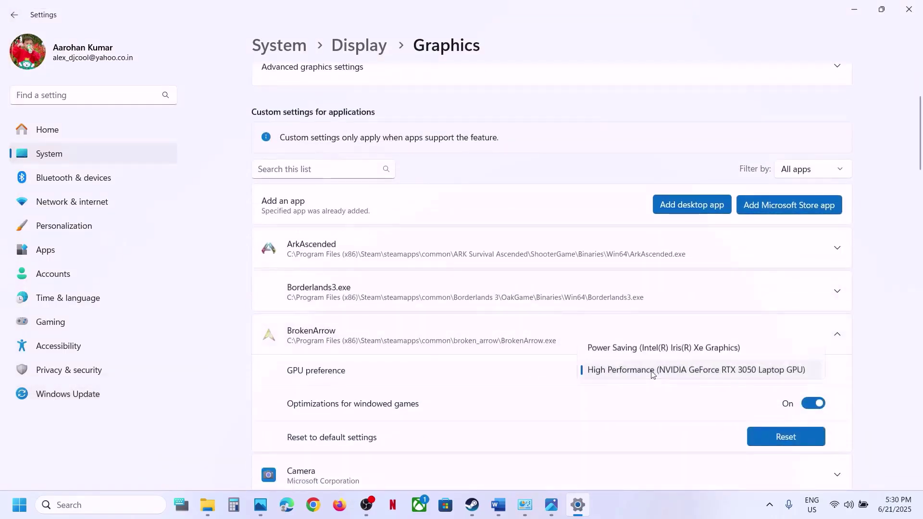
left_click(691, 373)
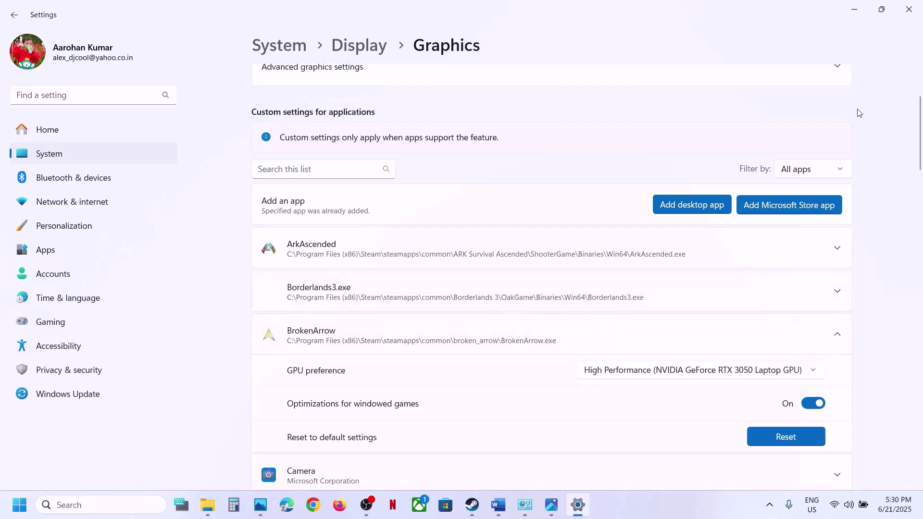
left_click(909, 10)
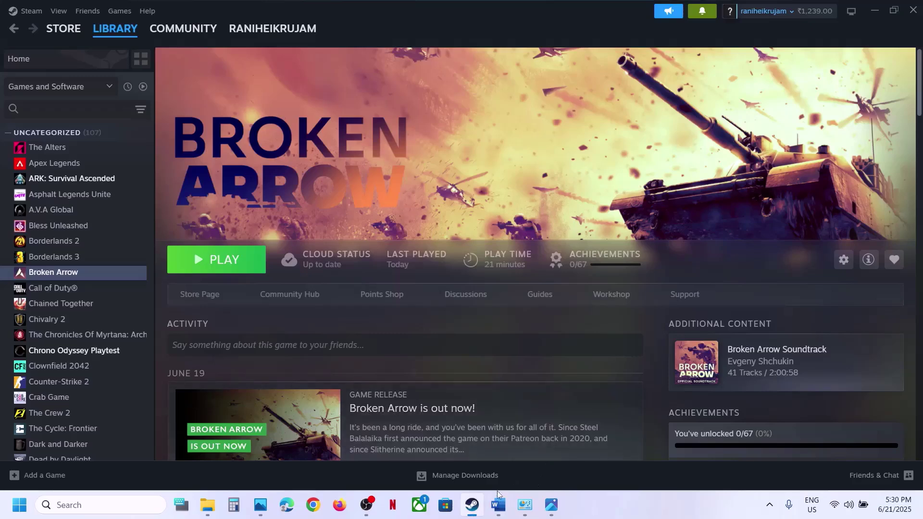
Return to the Word document and read Step 12 on running the game from its installation folder, as administrator or in compatibility mode.
left_click(495, 508)
scroll(298, 341, "down", 2)
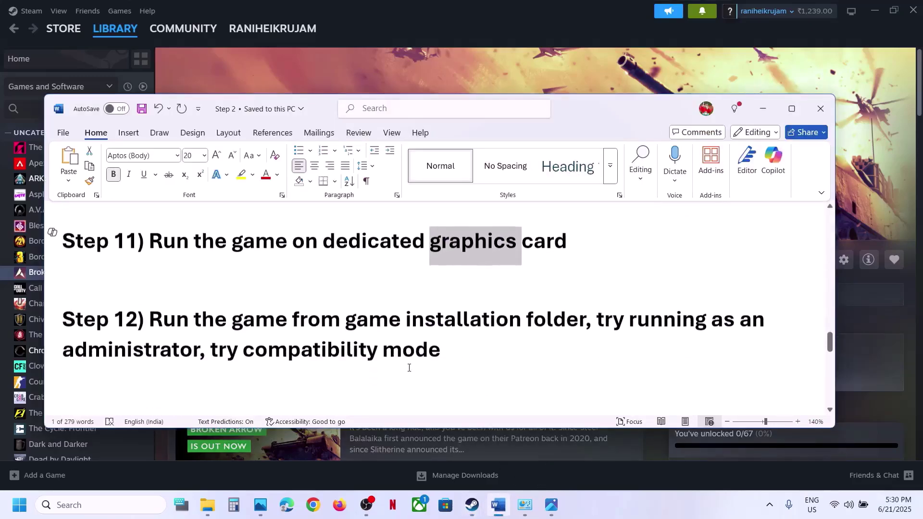
left_click_drag(201, 335, 585, 337)
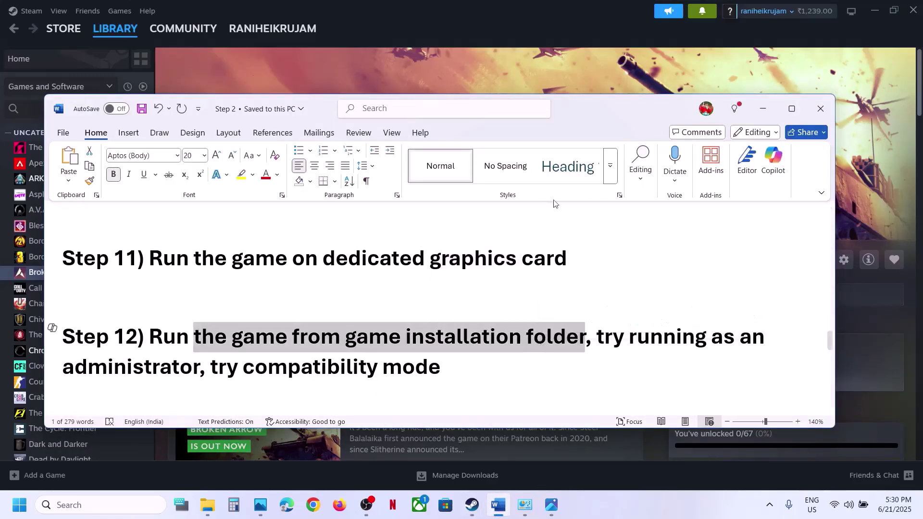
Switch to Steam and open Broken Arrow's local installation folder from the library.
left_click(524, 82)
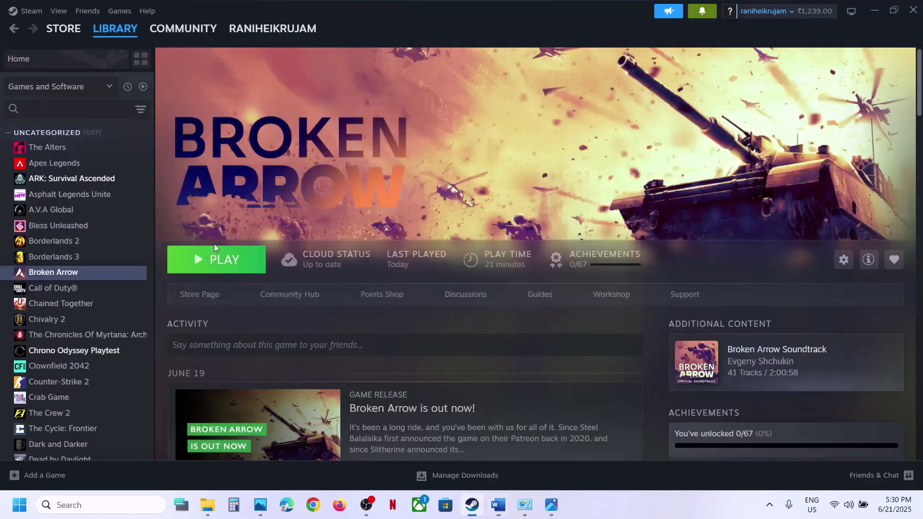
right_click(91, 270)
mouse_move(136, 344)
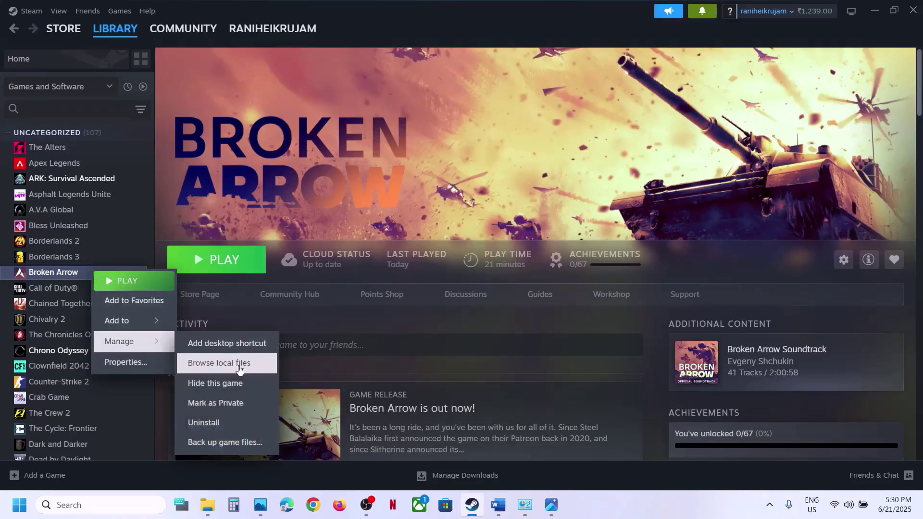
left_click(239, 367)
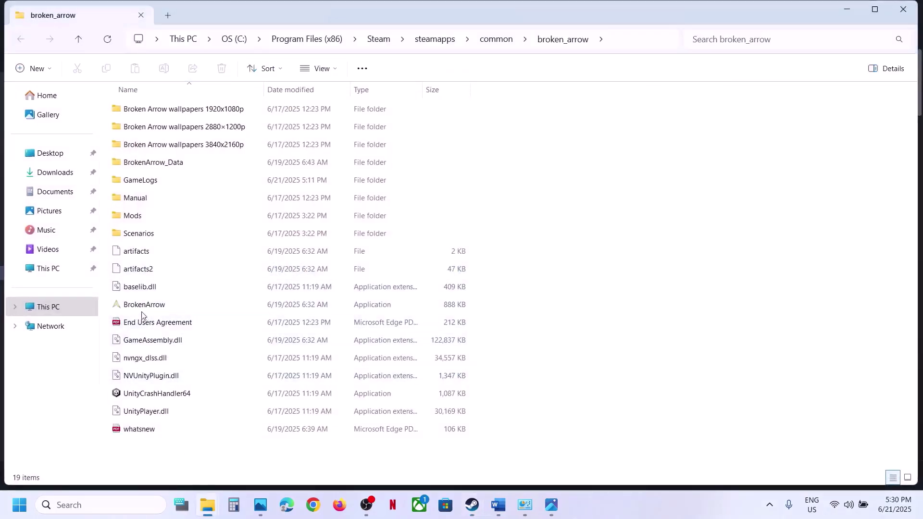
Set the BrokenArrow application's compatibility properties to run the program as an administrator, and save the change.
left_click(137, 306)
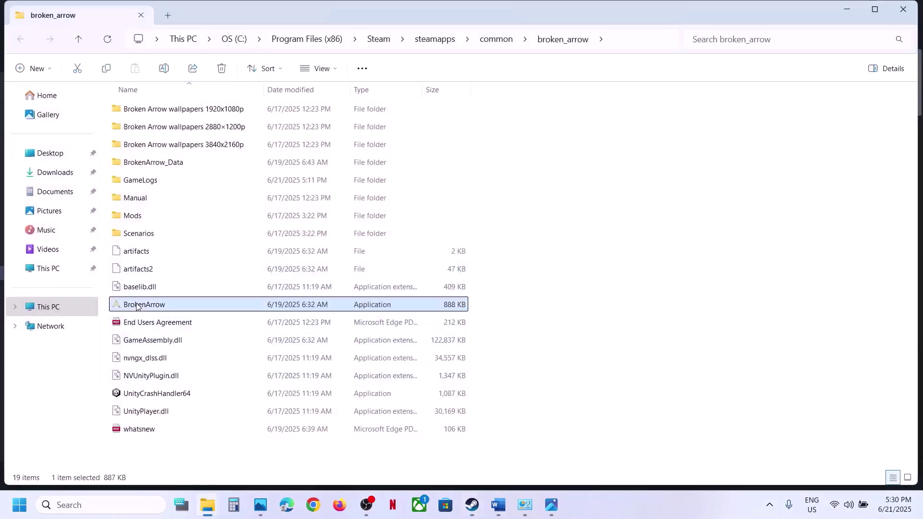
right_click(174, 307)
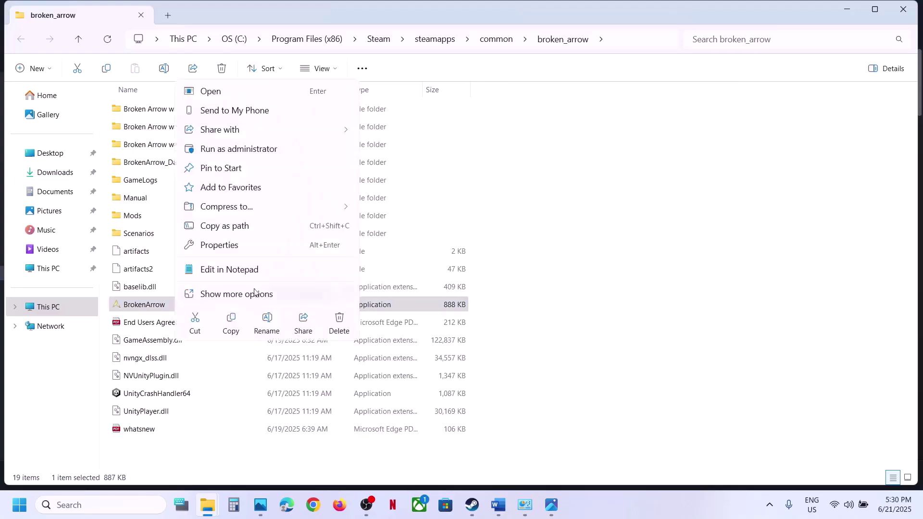
left_click(233, 242)
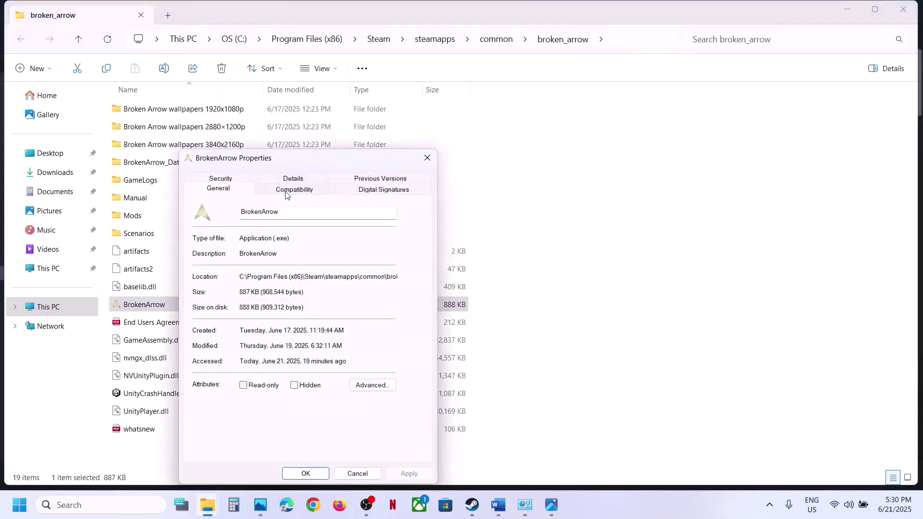
left_click(285, 192)
left_click(202, 378)
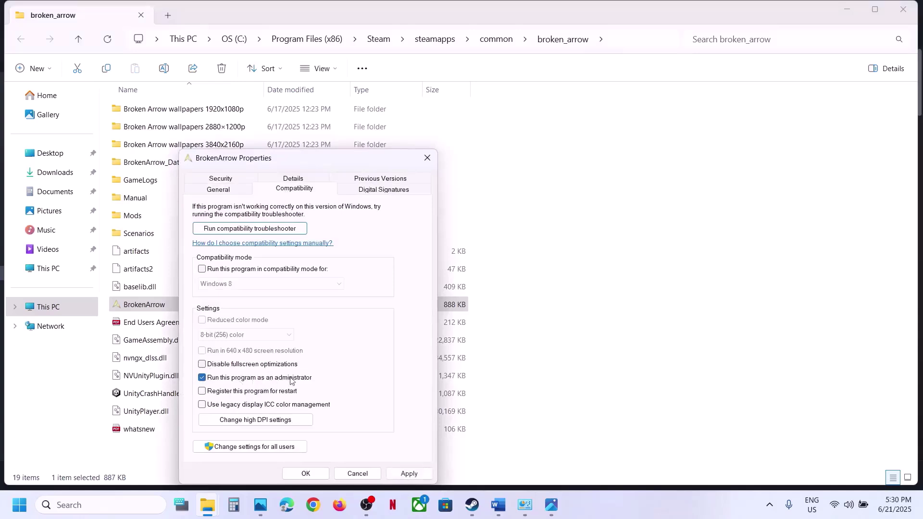
left_click(407, 473)
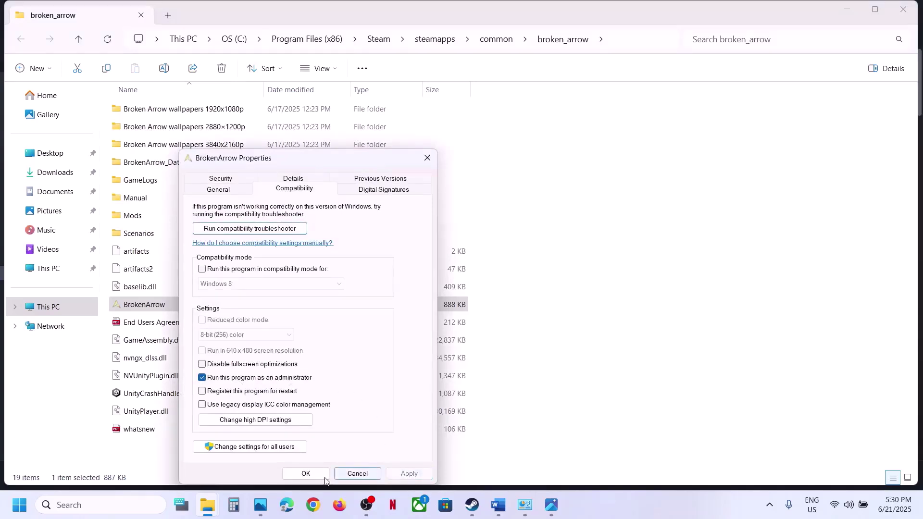
left_click(306, 474)
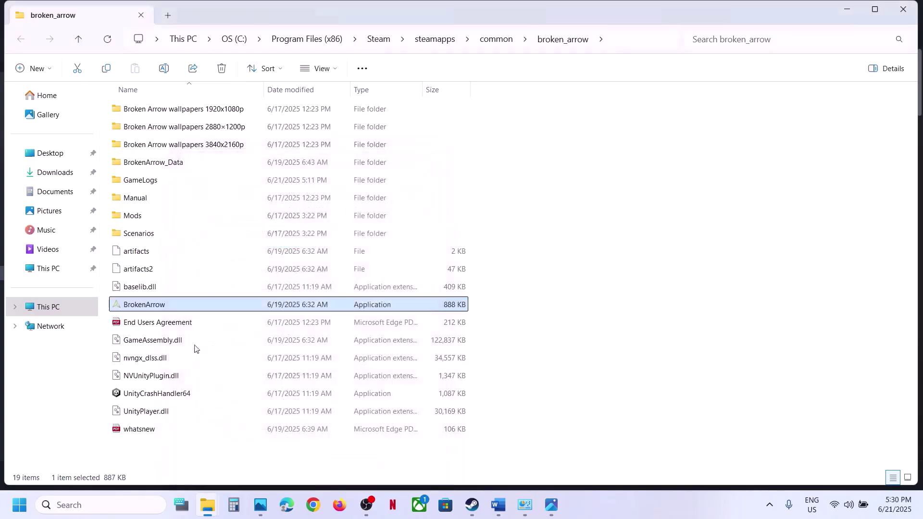
Enable compatibility mode for the BrokenArrow application, applying Windows 8 first and Windows 7 second.
right_click(152, 306)
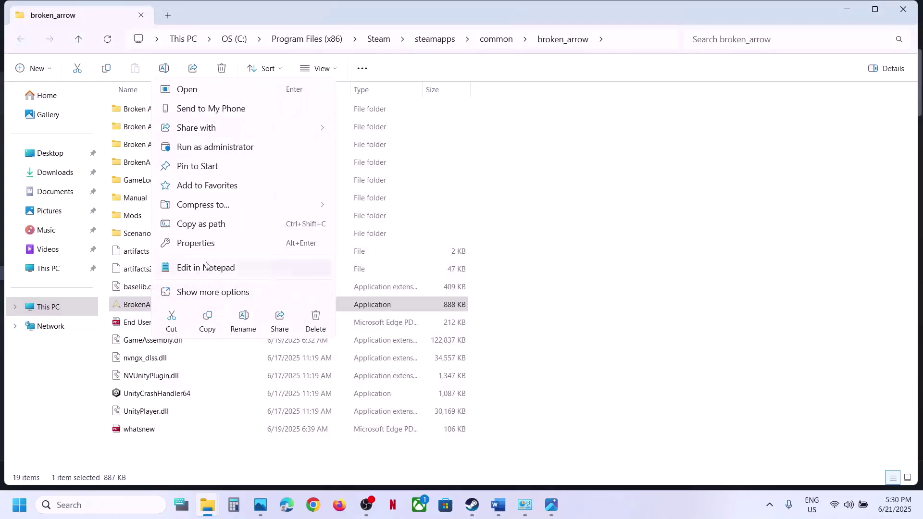
left_click(201, 246)
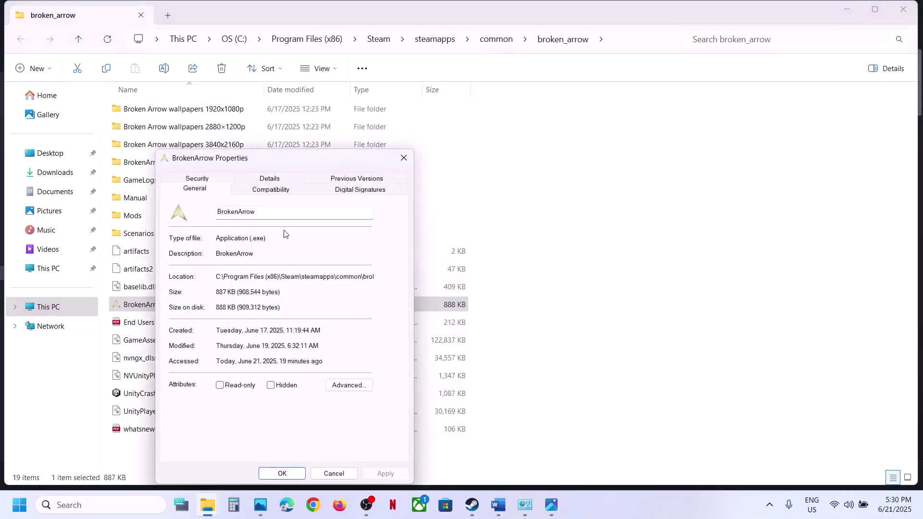
left_click(270, 191)
left_click(180, 269)
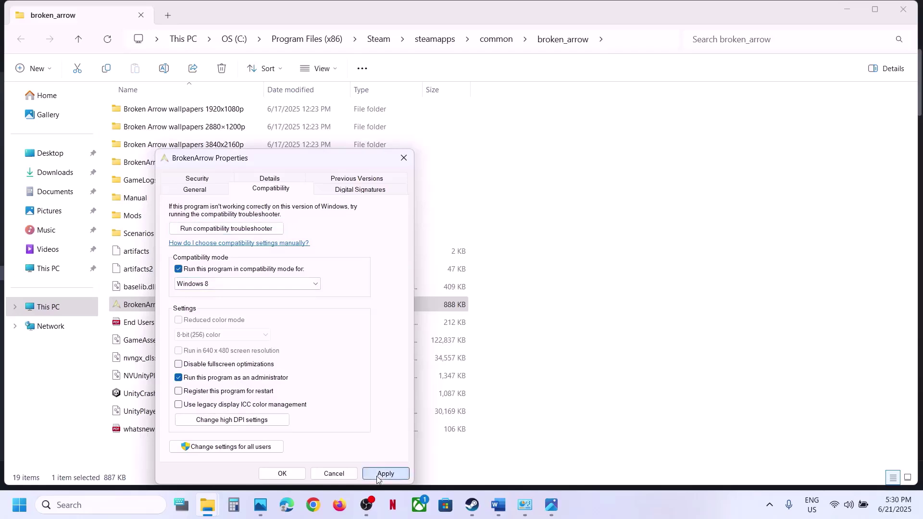
left_click(377, 474)
left_click(221, 288)
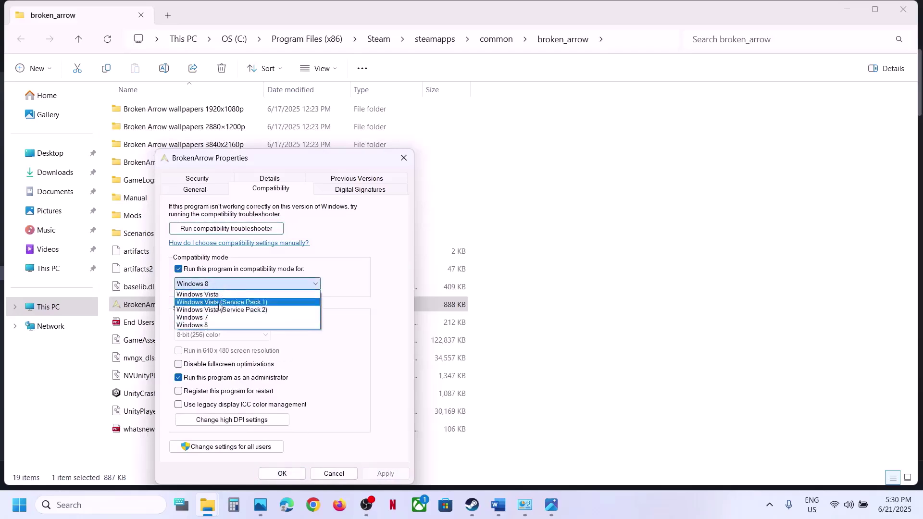
left_click(242, 321)
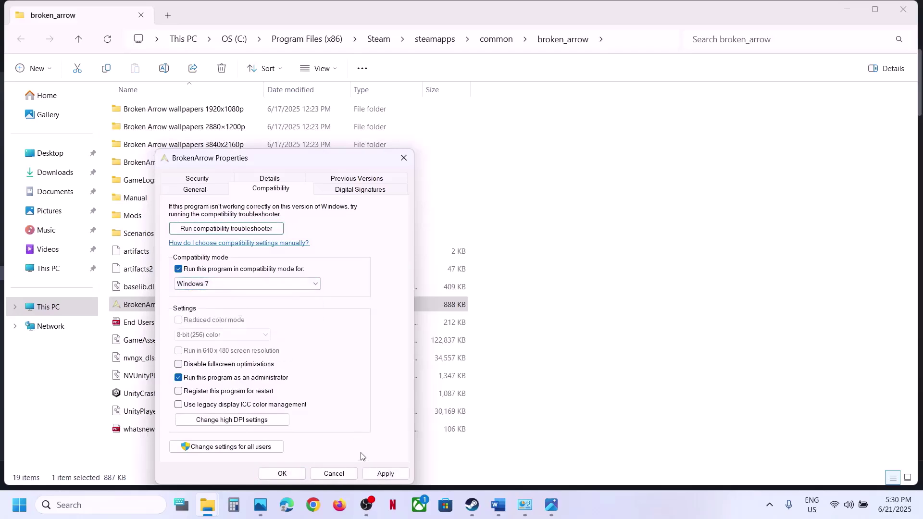
left_click(382, 472)
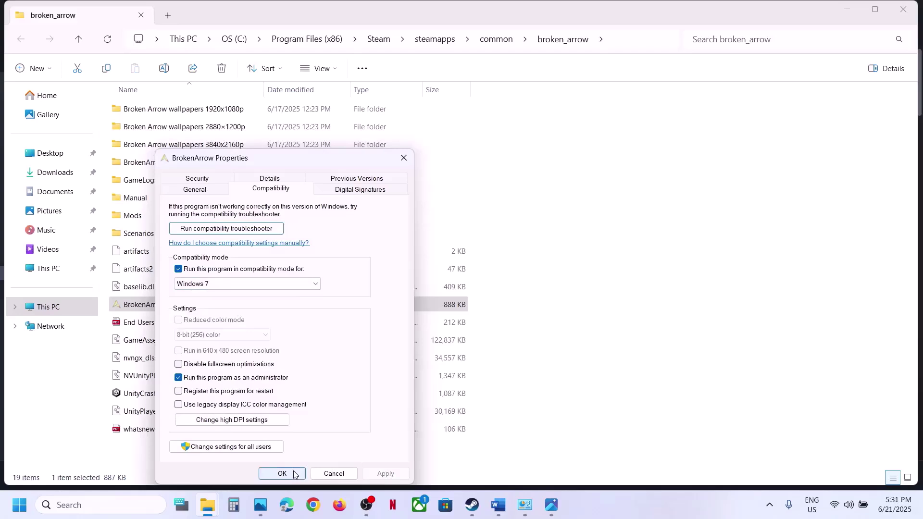
Disable fullscreen optimizations for the BrokenArrow application and save its properties.
left_click(201, 366)
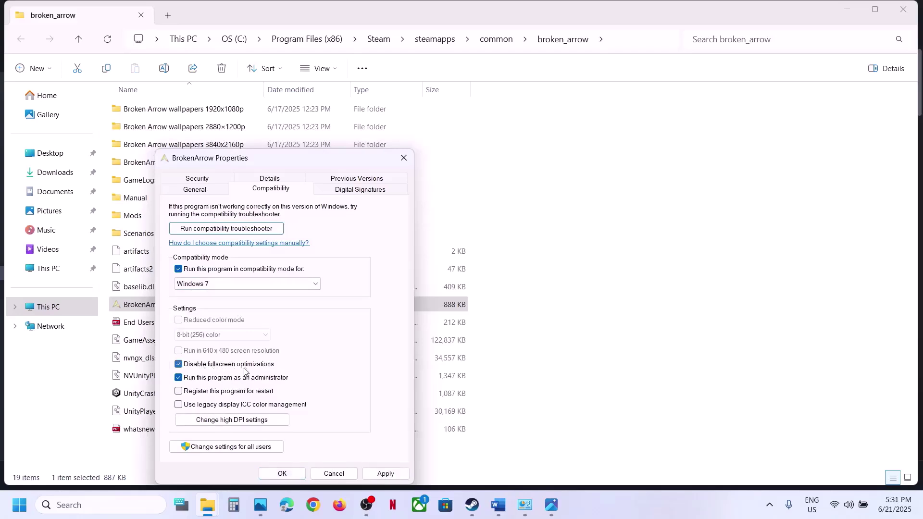
left_click(383, 473)
left_click(297, 474)
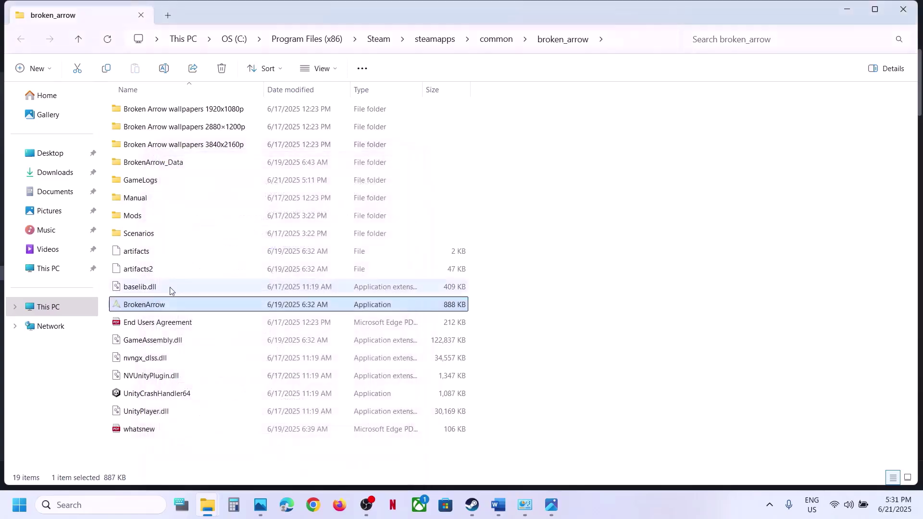
Turn off compatibility mode, disabled fullscreen optimizations and running as administrator in the BrokenArrow application's properties, and save.
right_click(148, 312)
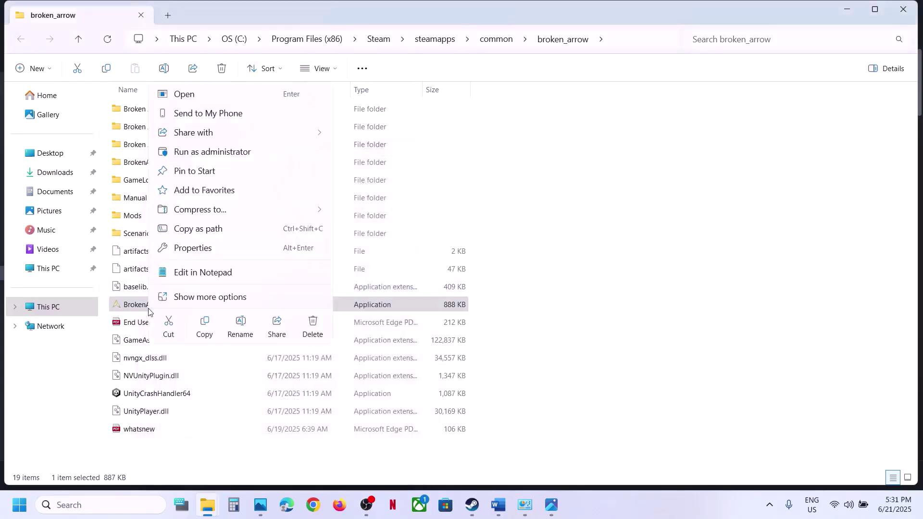
left_click(195, 248)
left_click(248, 188)
left_click(175, 268)
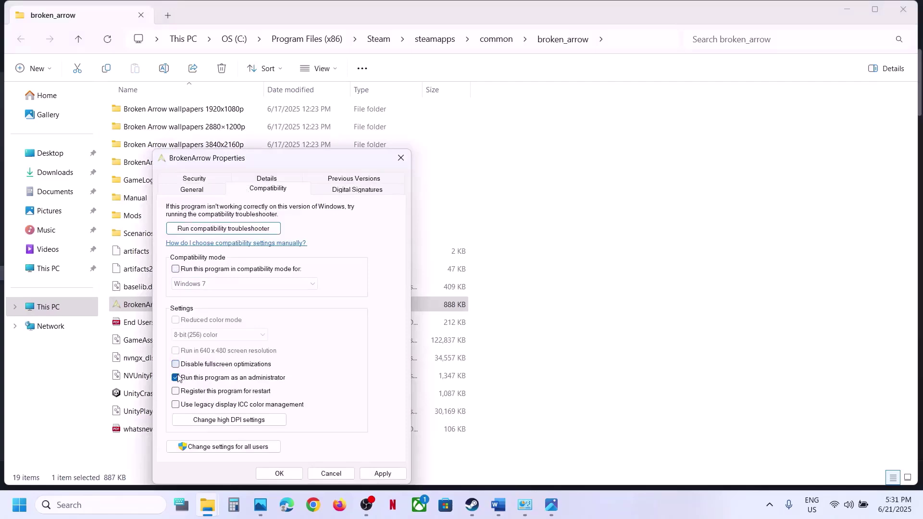
left_click(392, 475)
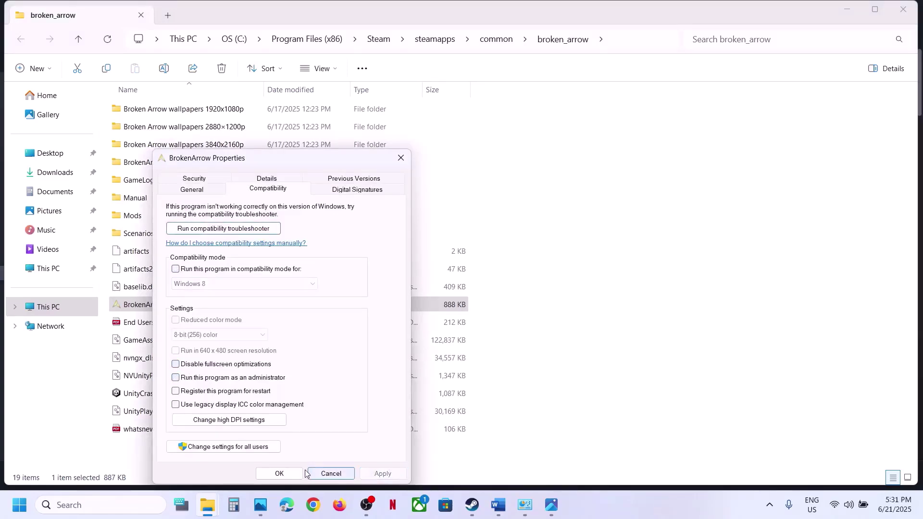
left_click(278, 474)
Return to the Word document and read Step 13 on trying -dx11 or -dx12 in the launch options.
left_click(472, 505)
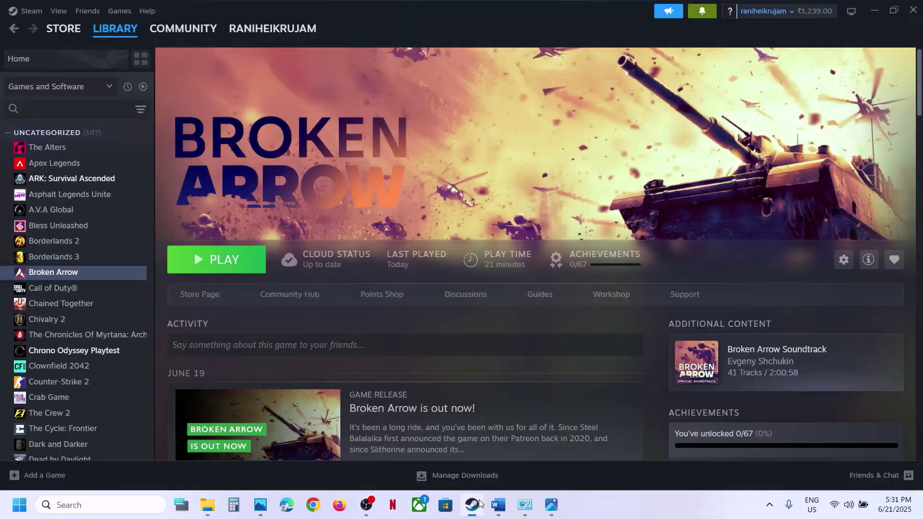
left_click(504, 510)
scroll(377, 353, "down", 2)
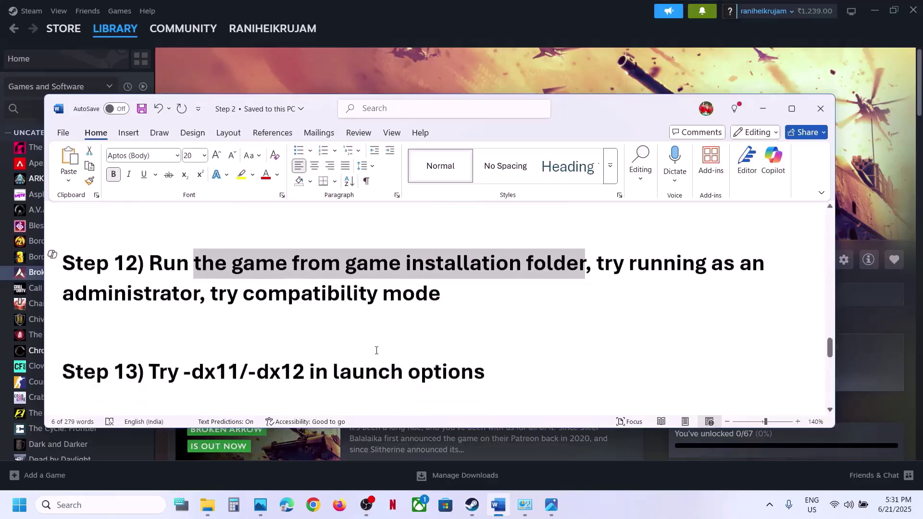
left_click(379, 79)
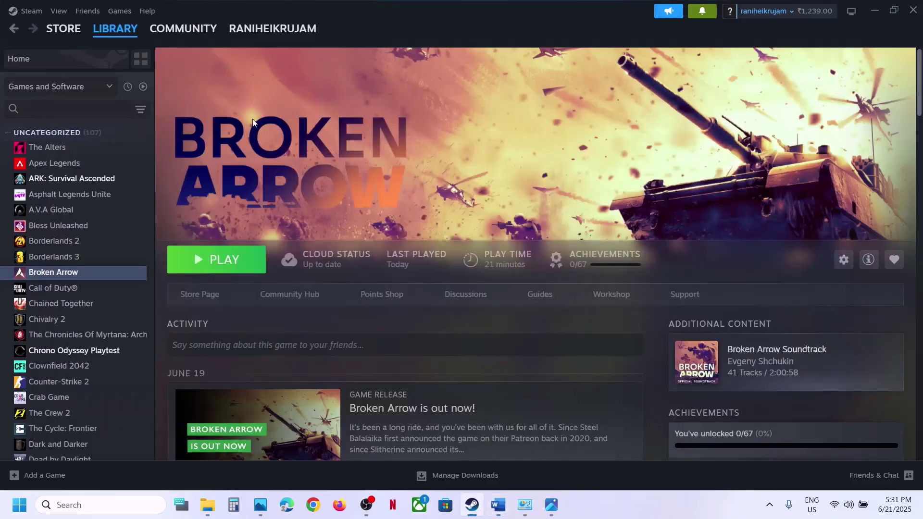
Open Broken Arrow's Steam properties and try the launch option -dx11, replacing it with -dx12.
right_click(79, 273)
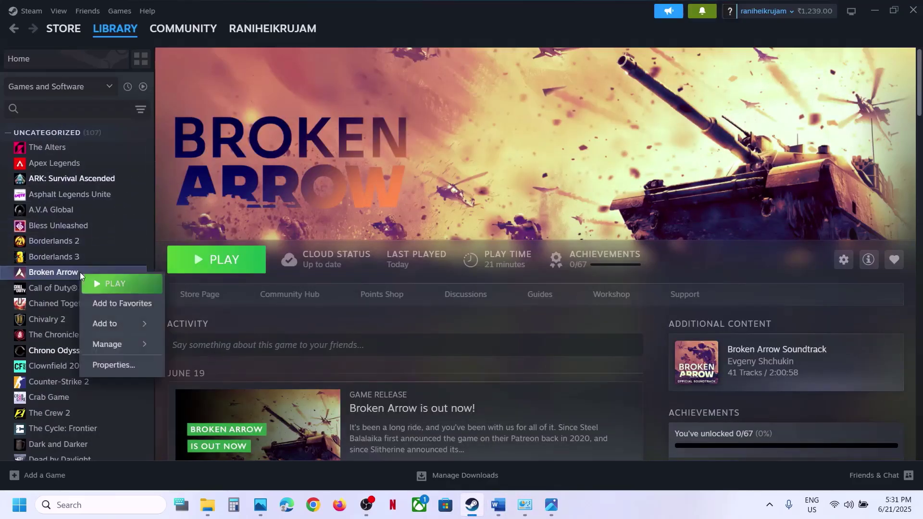
left_click(143, 366)
left_click(384, 280)
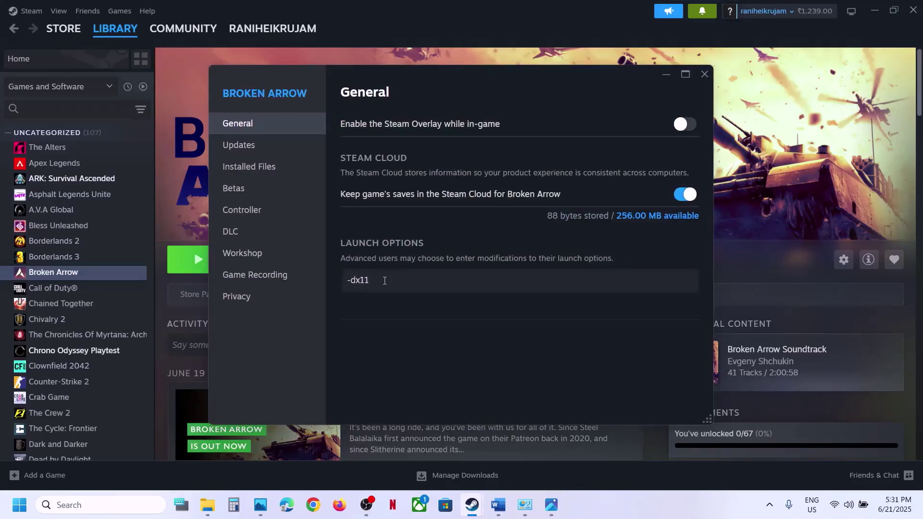
left_click(412, 355)
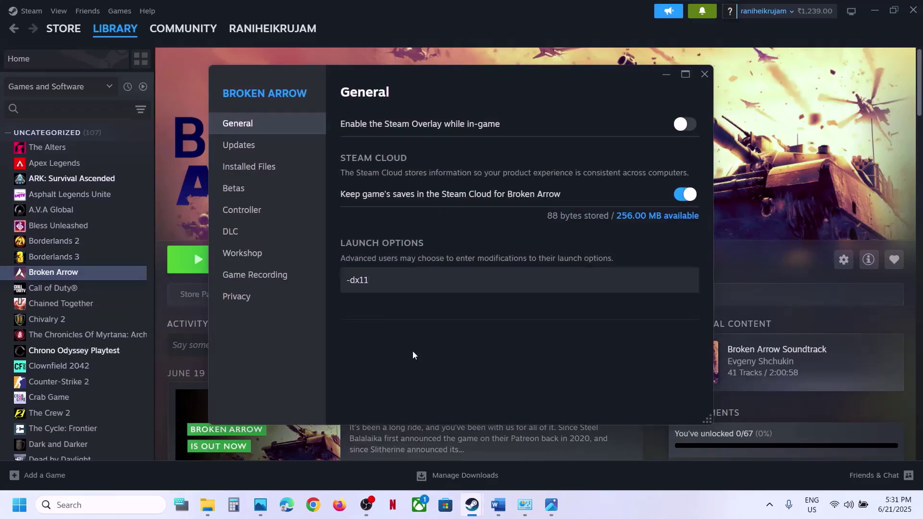
left_click(398, 282)
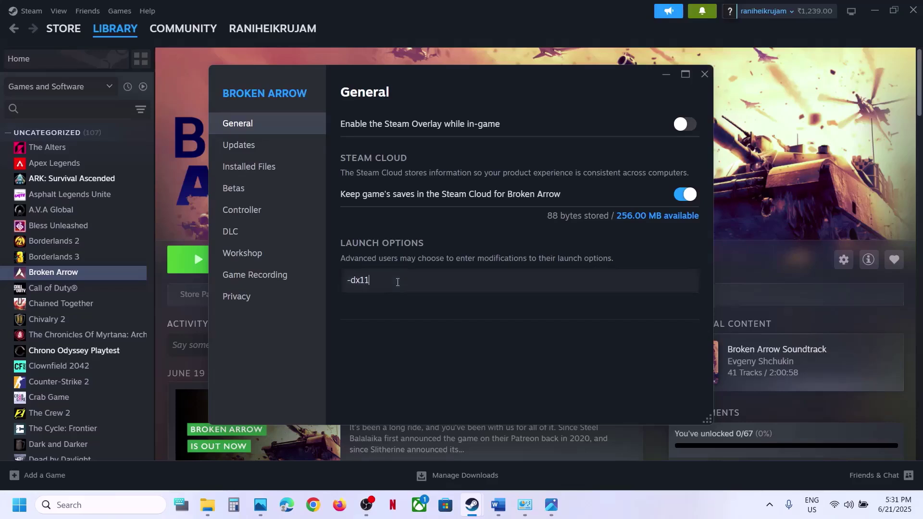
key("ctrl+a")
type("-dx")
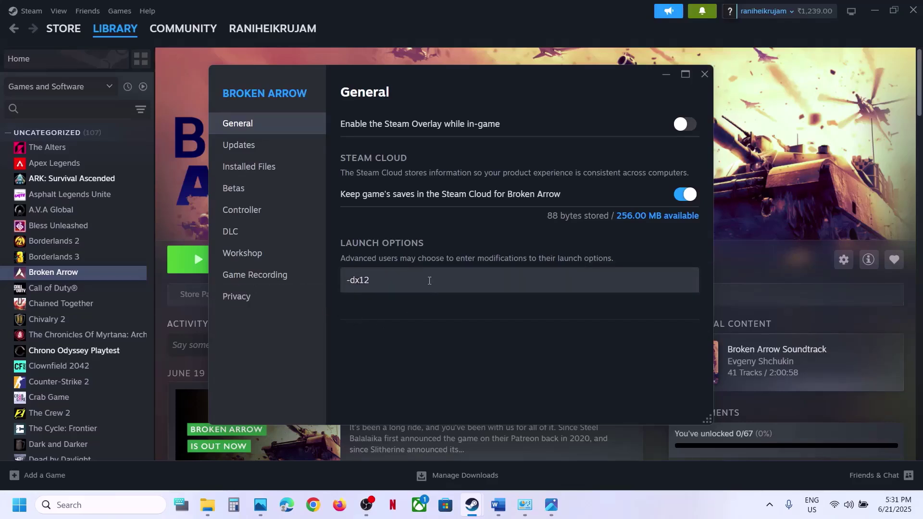
Clear Broken Arrow's launch options and close its properties.
left_click_drag(428, 282, 342, 290)
key("BackSpace")
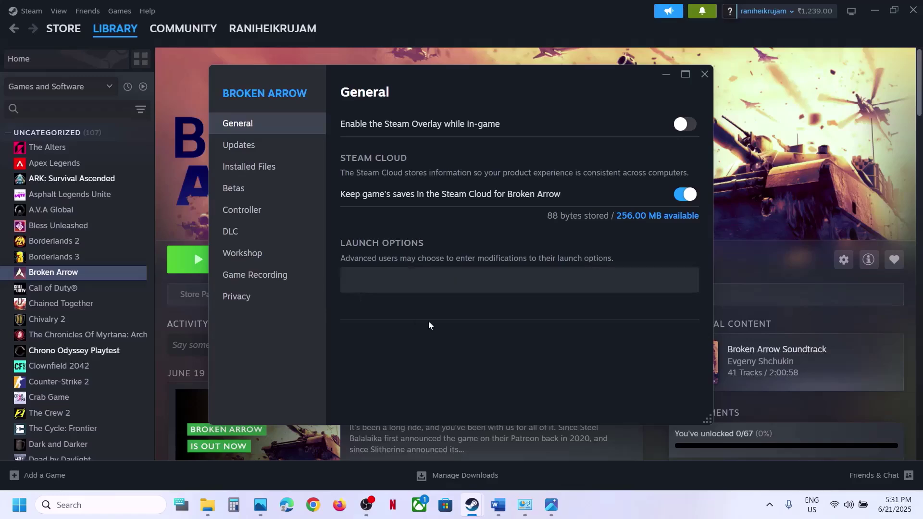
left_click(704, 74)
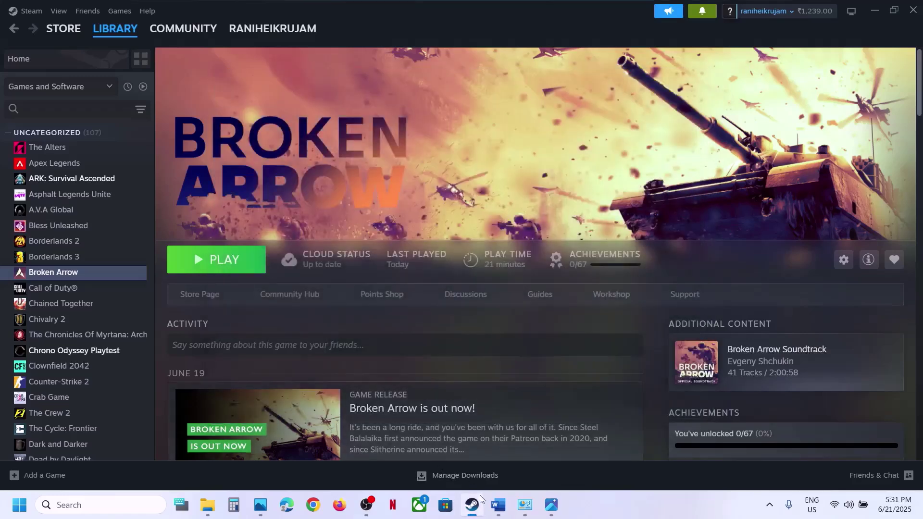
Return to the Word document and read Step 14 on updating Windows.
left_click(495, 511)
scroll(418, 330, "down", 3)
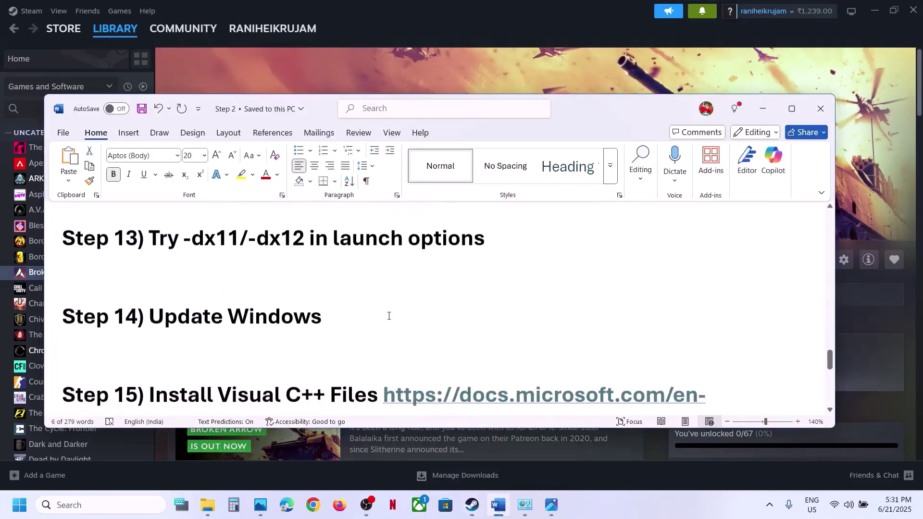
scroll(388, 316, "up", 1)
left_click_drag(226, 343, 62, 345)
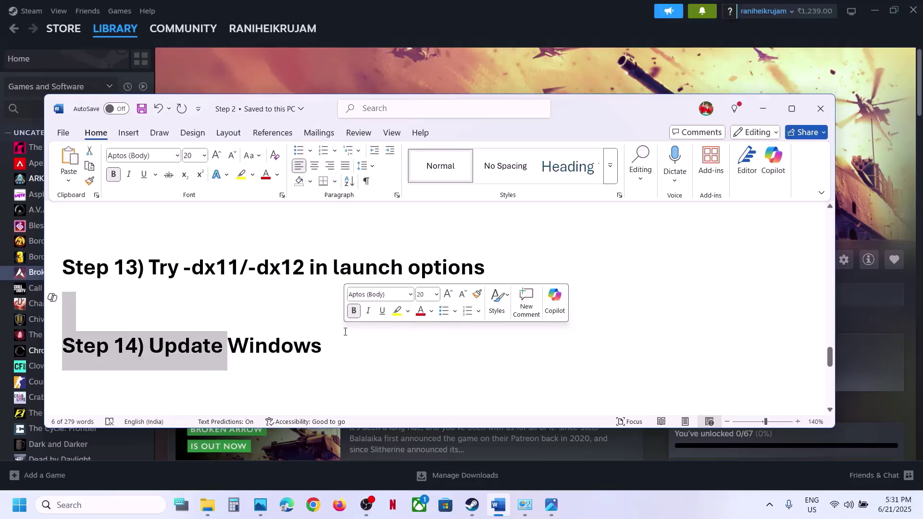
Leave the Word document and open the Windows Update page in Windows Settings.
left_click(443, 79)
key("super+i")
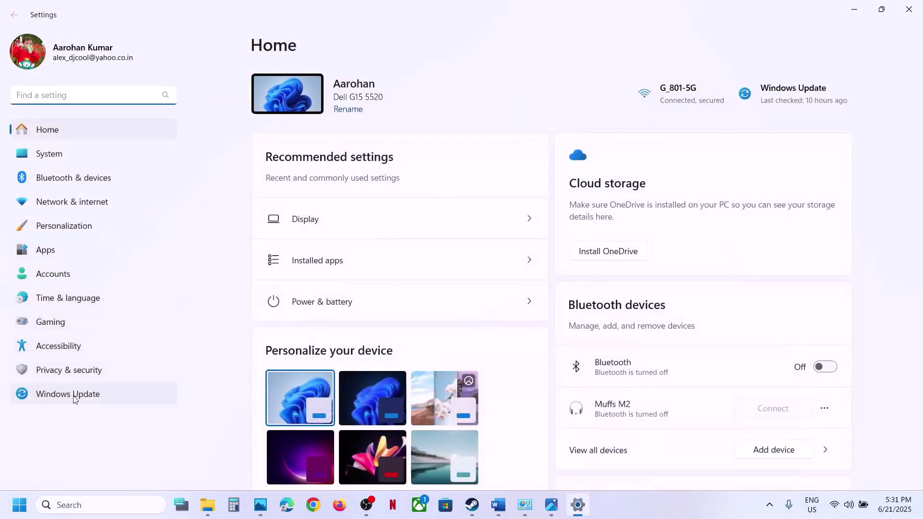
left_click(74, 399)
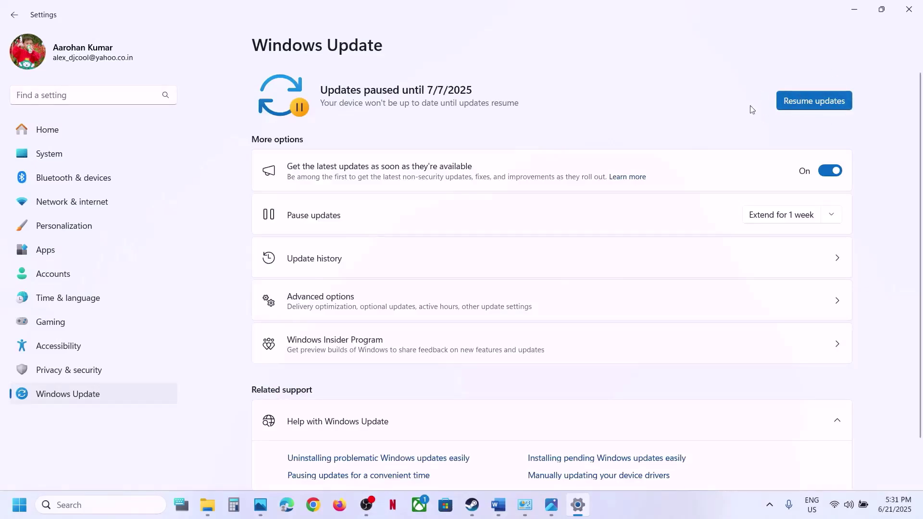
Look at the computer's restart option without restarting, and close Windows Settings.
left_click(20, 511)
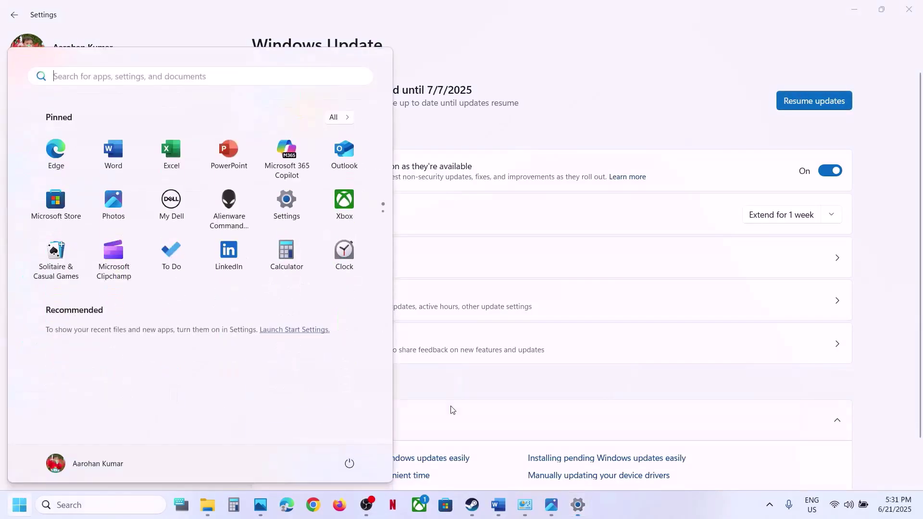
left_click(349, 463)
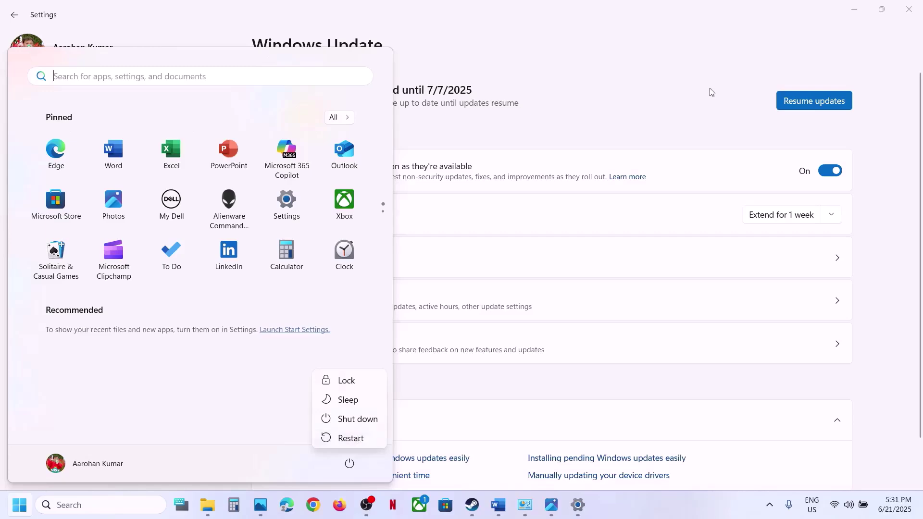
key("Escape")
left_click(908, 10)
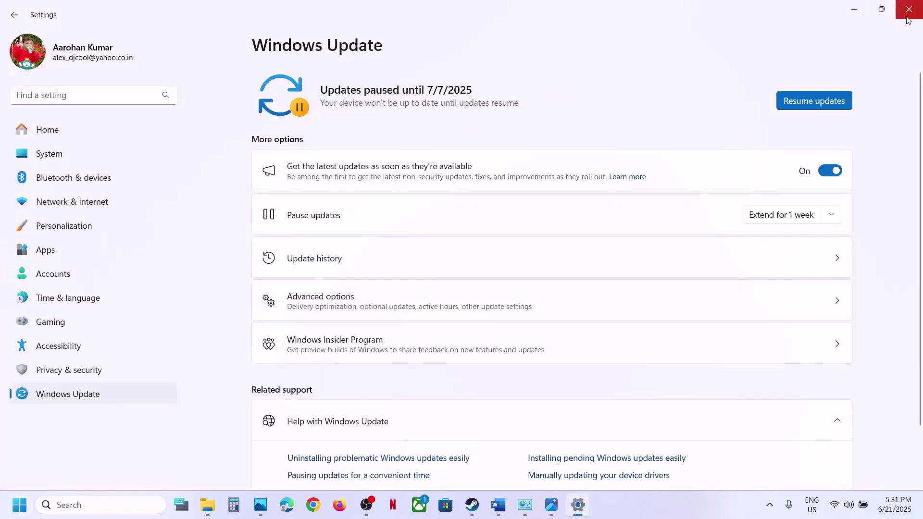
left_click(908, 10)
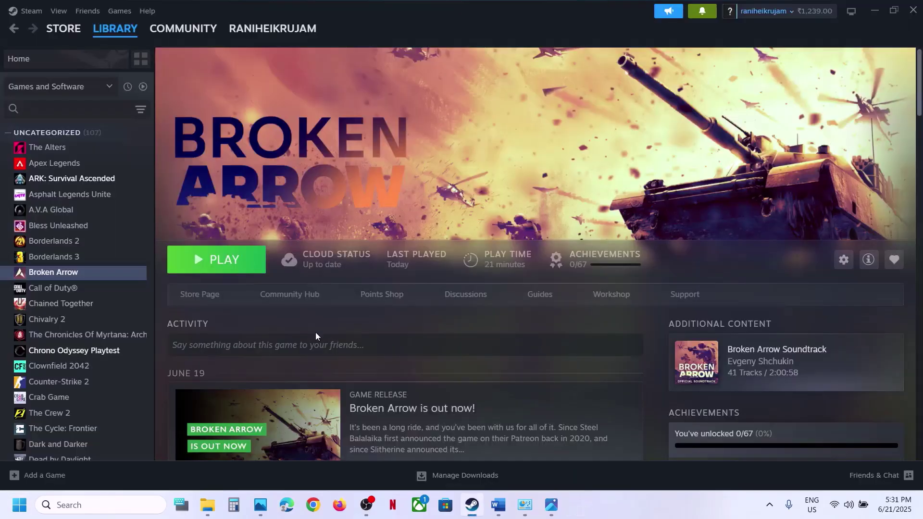
Return to the Word document, copy the Visual C++ download link from Step 15, and minimize the document.
left_click(498, 505)
scroll(413, 355, "down", 3)
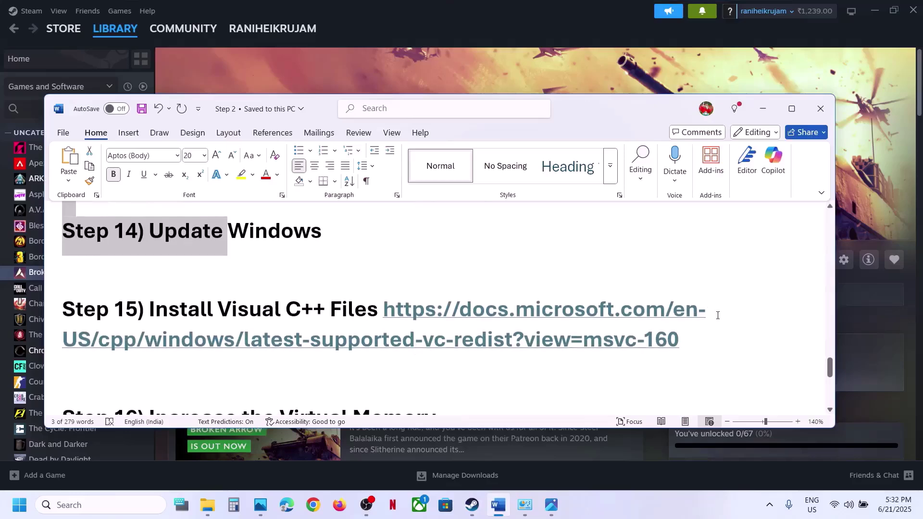
left_click_drag(694, 342, 383, 310)
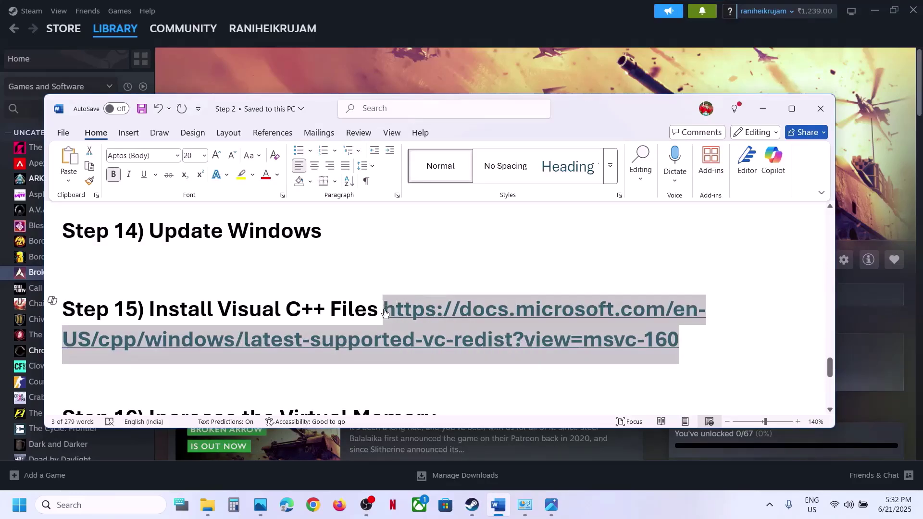
key("ctrl+c")
left_click(498, 505)
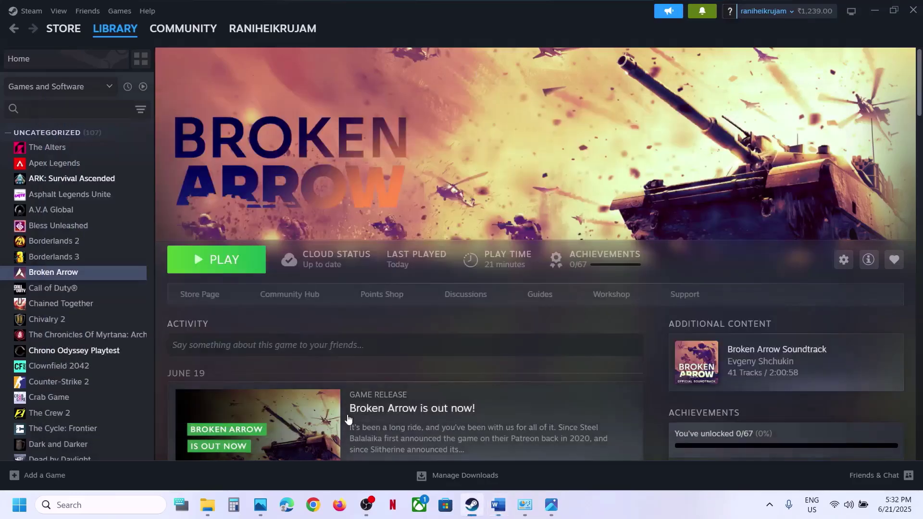
Switch to Chrome and open the copied Visual C++ redistributable link in a new tab.
left_click(312, 503)
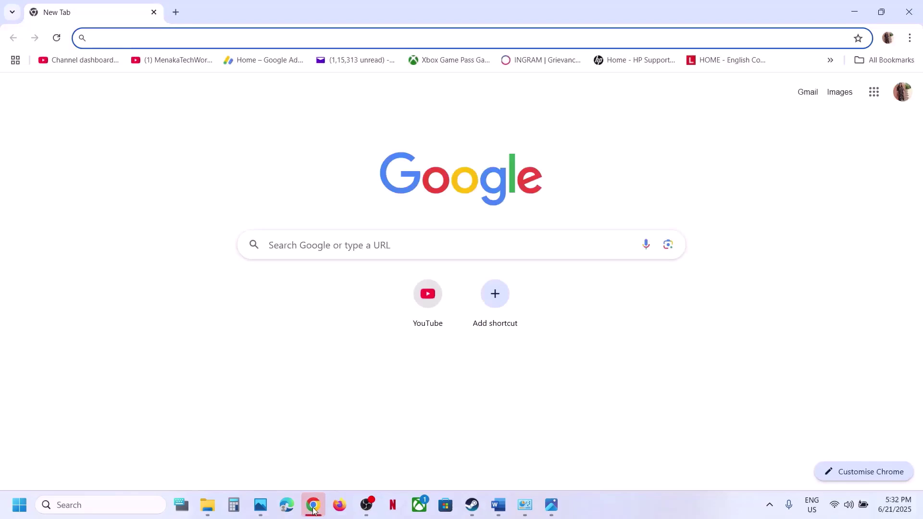
left_click(176, 12)
key("ctrl+v")
key("Return")
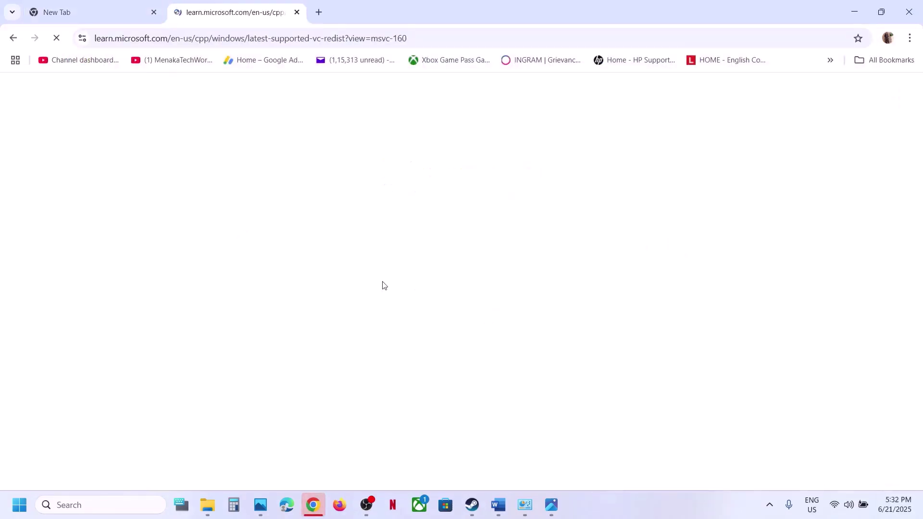
Download the X86 Visual C++ redistributable from the latest version table and run its repair, allowing changes to the device.
scroll(382, 283, "down", 9)
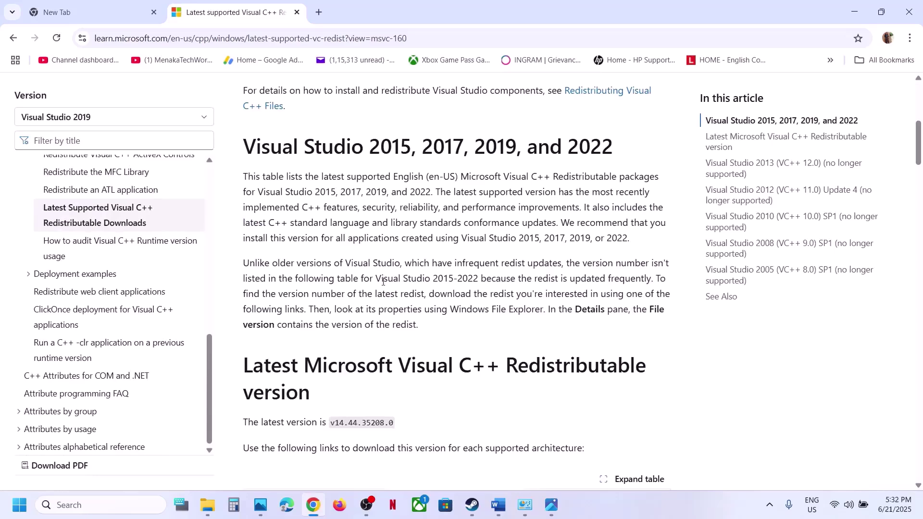
scroll(382, 284, "down", 6)
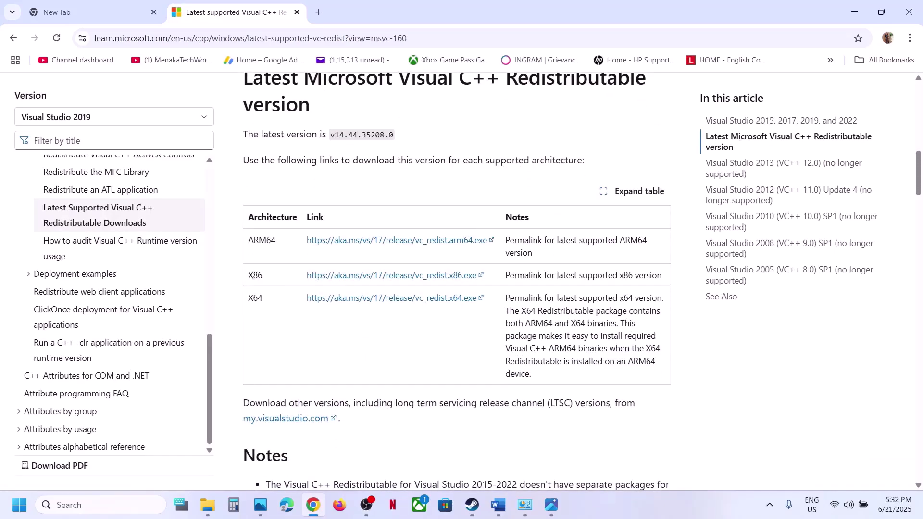
double_click(258, 297)
double_click(256, 274)
left_click(362, 275)
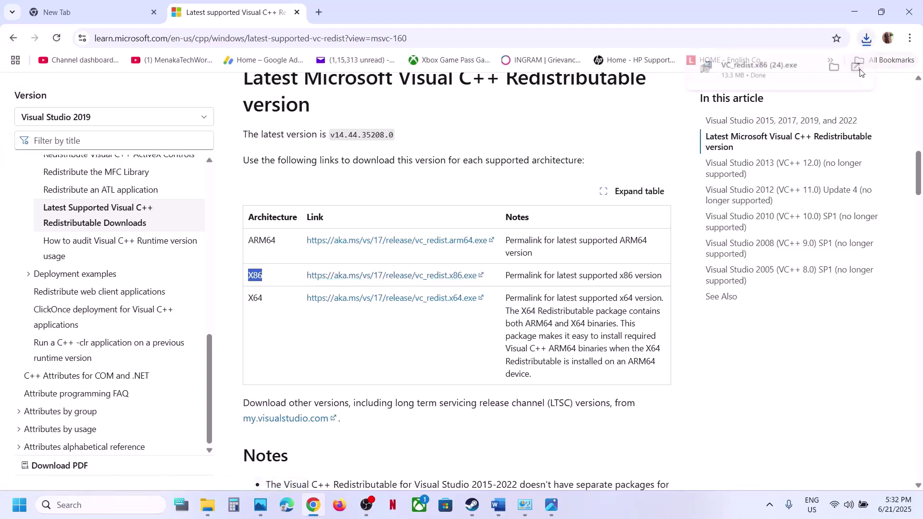
left_click(777, 78)
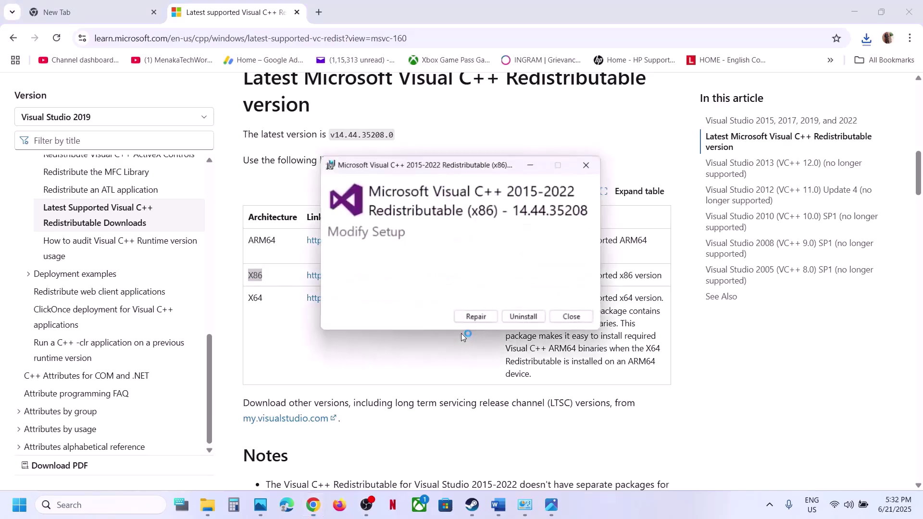
left_click(472, 323)
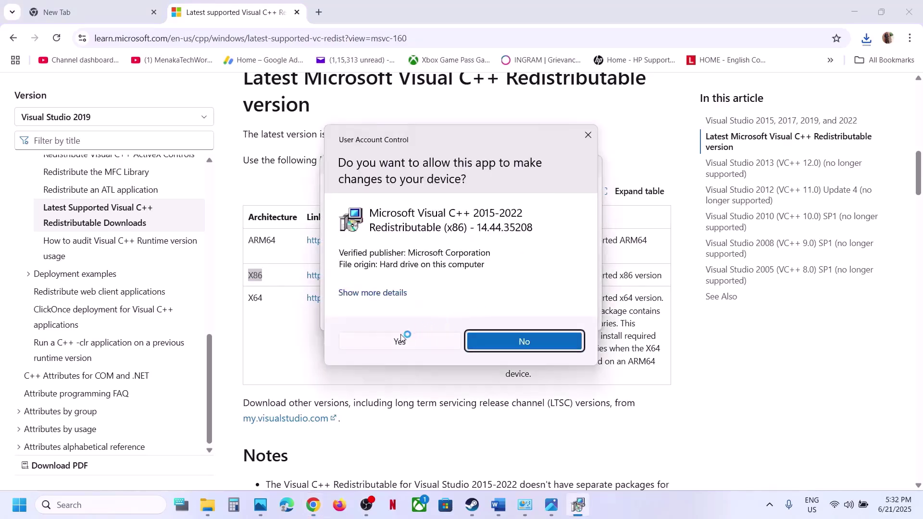
left_click(403, 338)
Download the X64 Visual C++ redistributable and run its repair, allowing changes to the device.
double_click(254, 299)
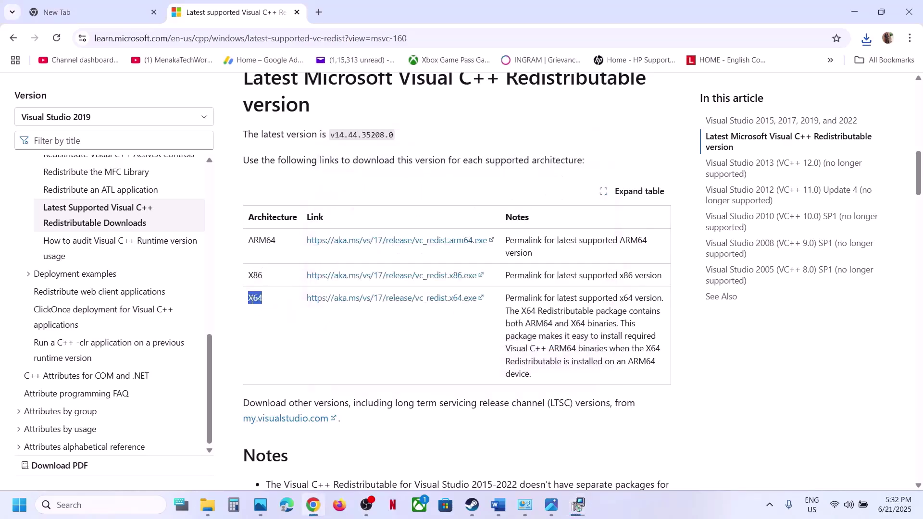
left_click(346, 299)
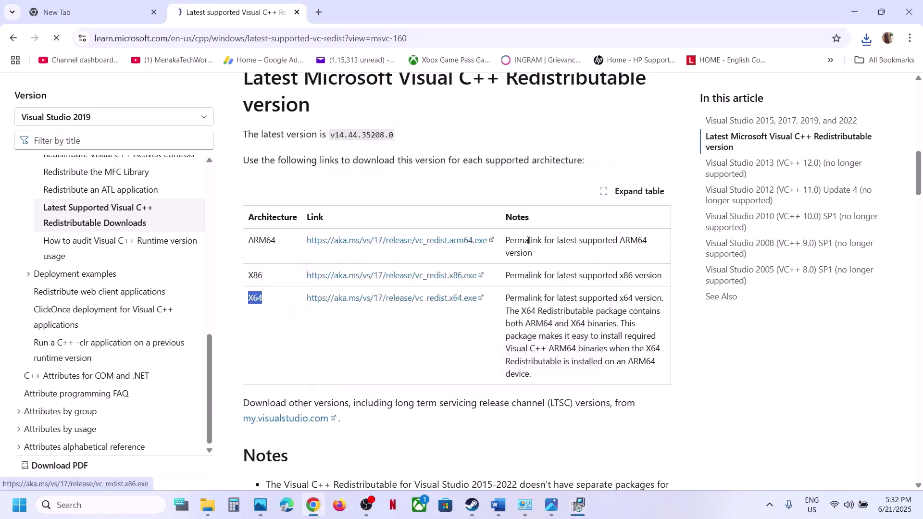
left_click(869, 45)
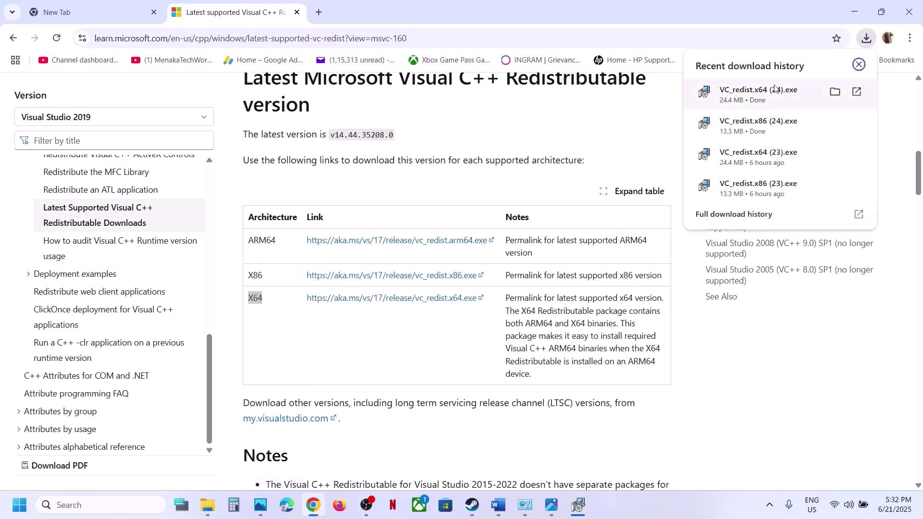
left_click(789, 94)
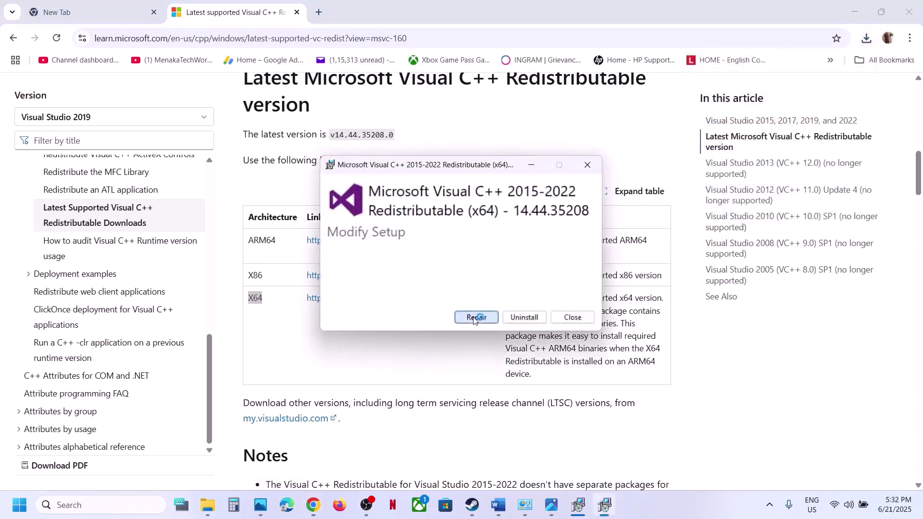
left_click(467, 318)
left_click(403, 340)
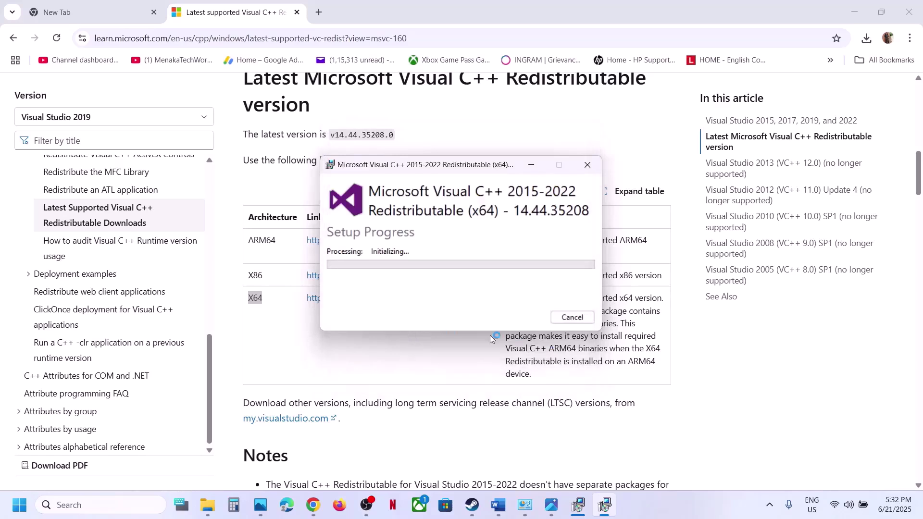
Move the x86 setup window aside and close both the x64 and x86 Visual C++ setup windows.
left_click(575, 496)
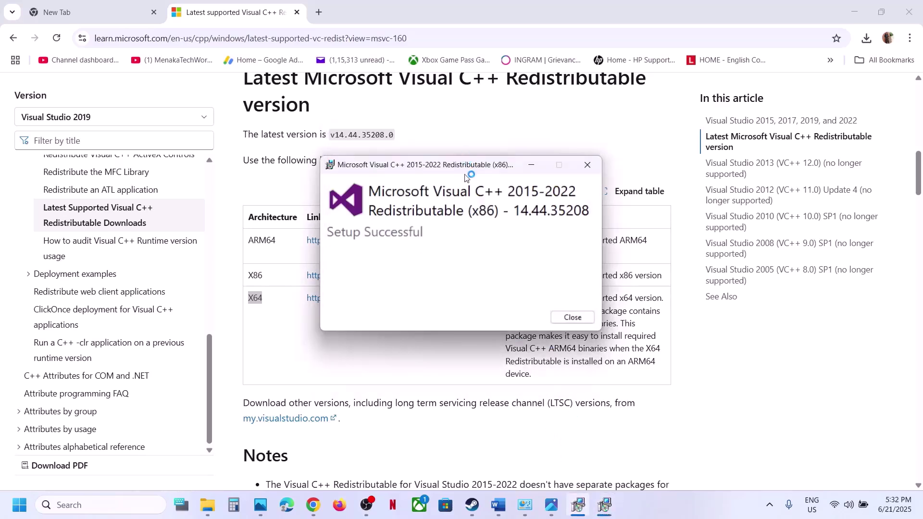
left_click_drag(475, 165, 715, 214)
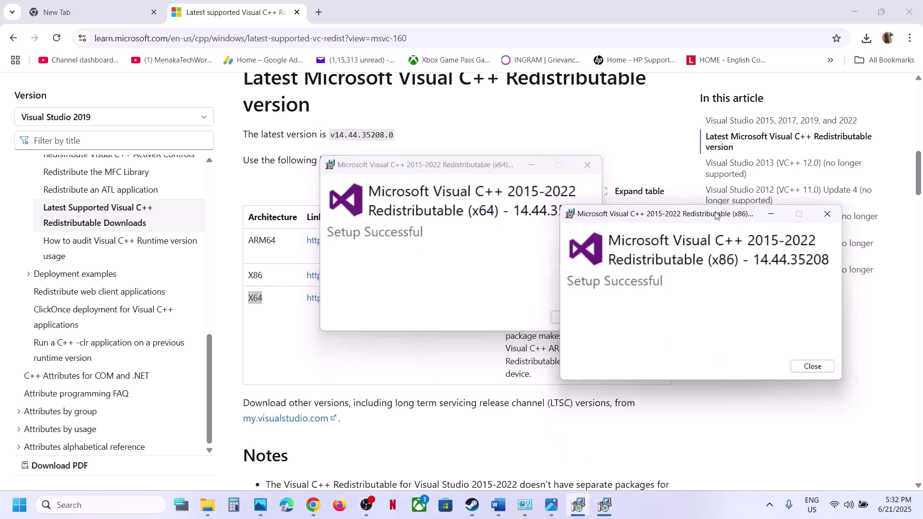
left_click(462, 175)
left_click(580, 321)
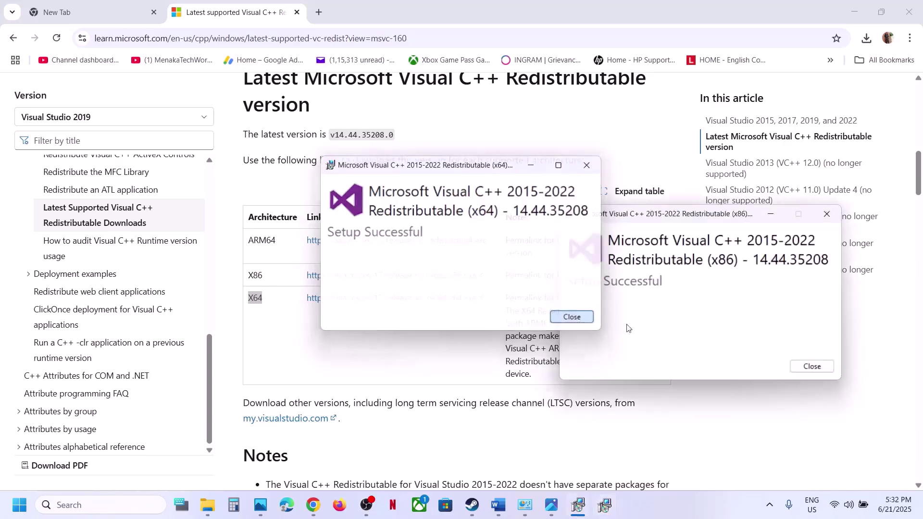
left_click(812, 366)
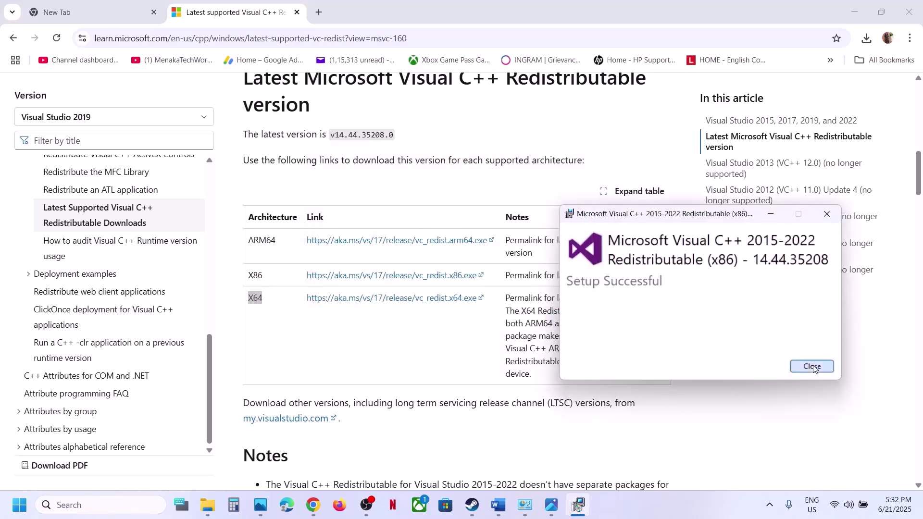
Look at the computer's restart option without restarting, and switch back to Steam.
left_click(27, 505)
left_click(347, 464)
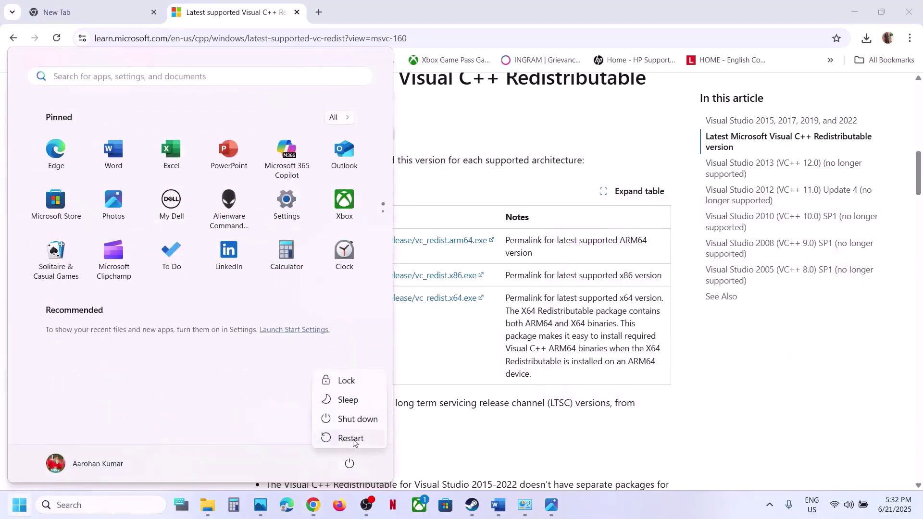
left_click(471, 505)
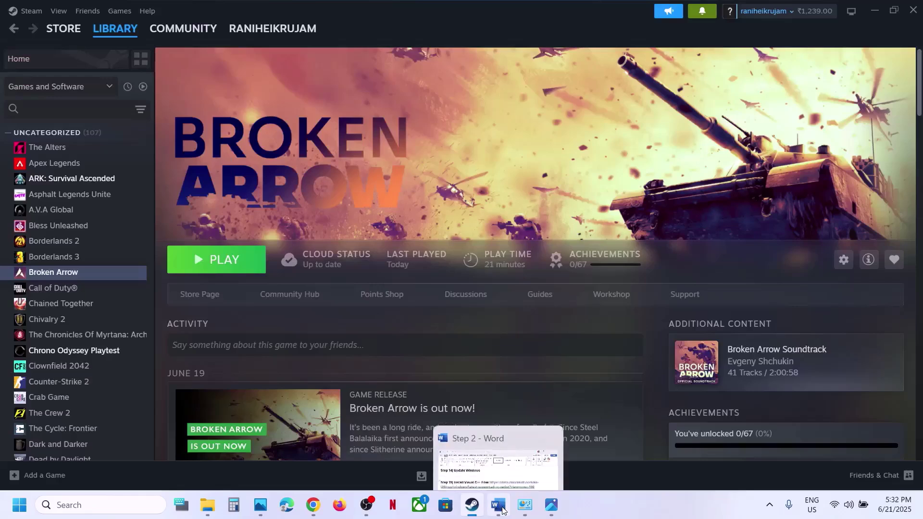
Return to the Word document and read Step 16 on increasing the virtual memory.
left_click(498, 505)
scroll(367, 274, "down", 3)
scroll(367, 274, "up", 3)
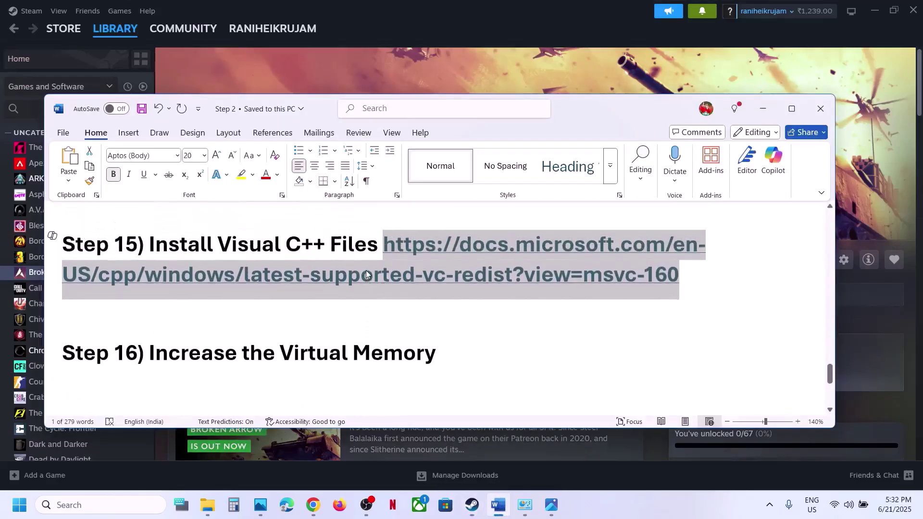
left_click(468, 57)
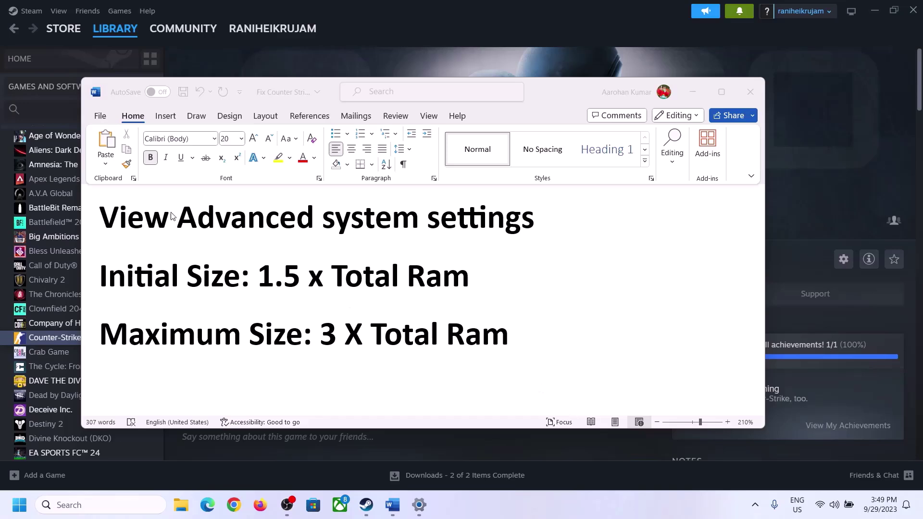
Copy "View Advanced system settings" from the Word document and open that control panel item through Windows search.
left_click(112, 221)
left_click_drag(110, 222, 513, 228)
key("ctrl+c")
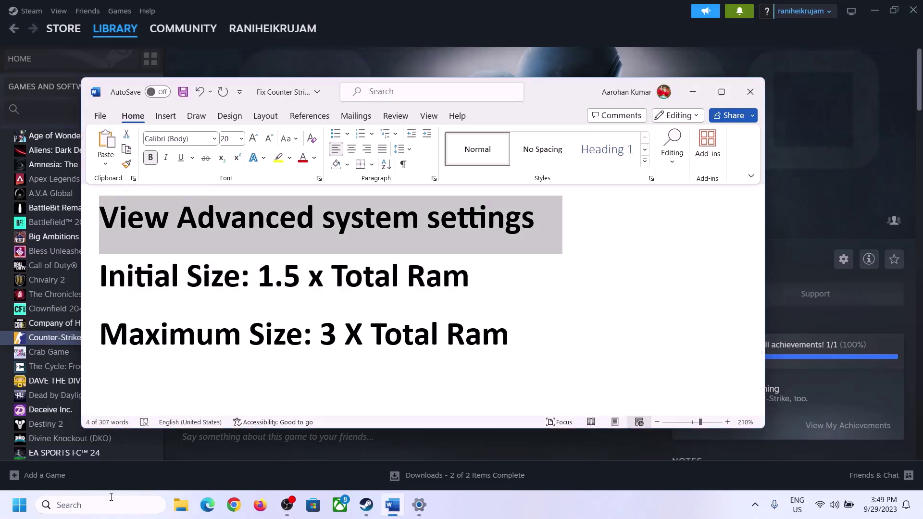
left_click(110, 505)
key("ctrl+v")
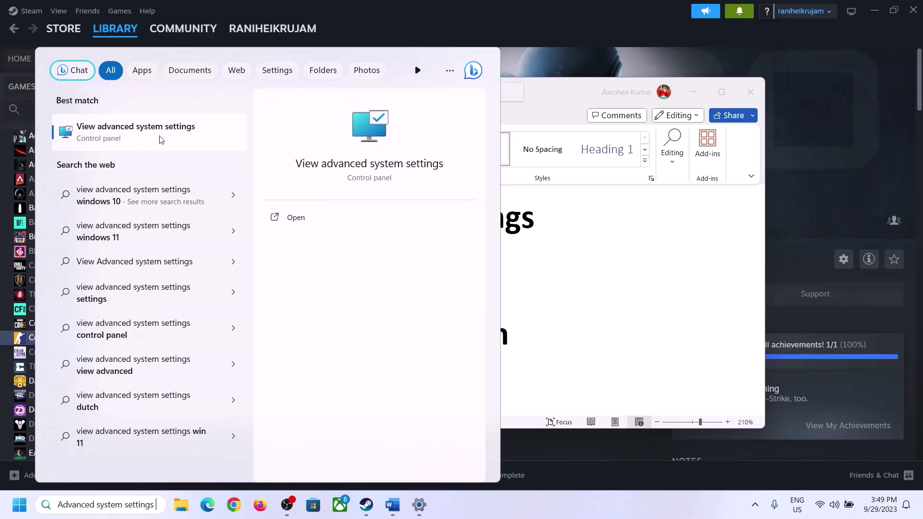
left_click(129, 140)
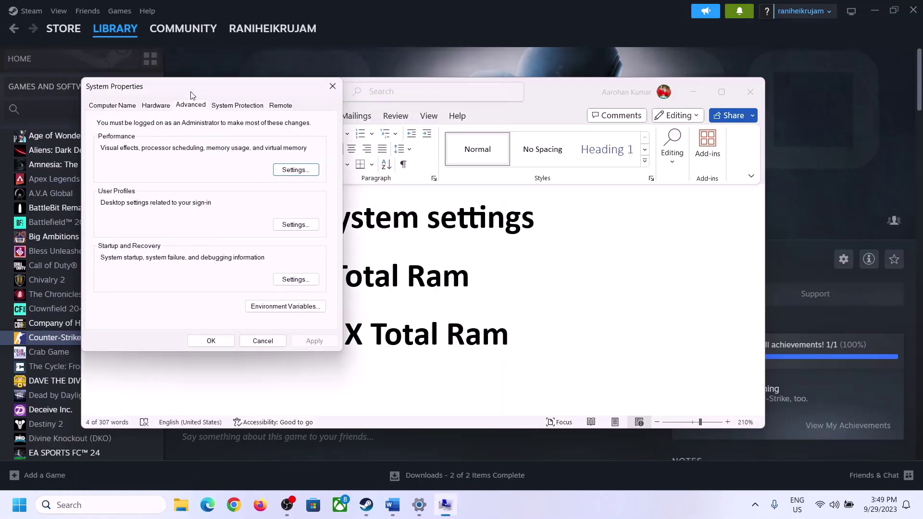
Open the Virtual Memory settings from the advanced performance options in System Properties.
left_click_drag(191, 92, 405, 156)
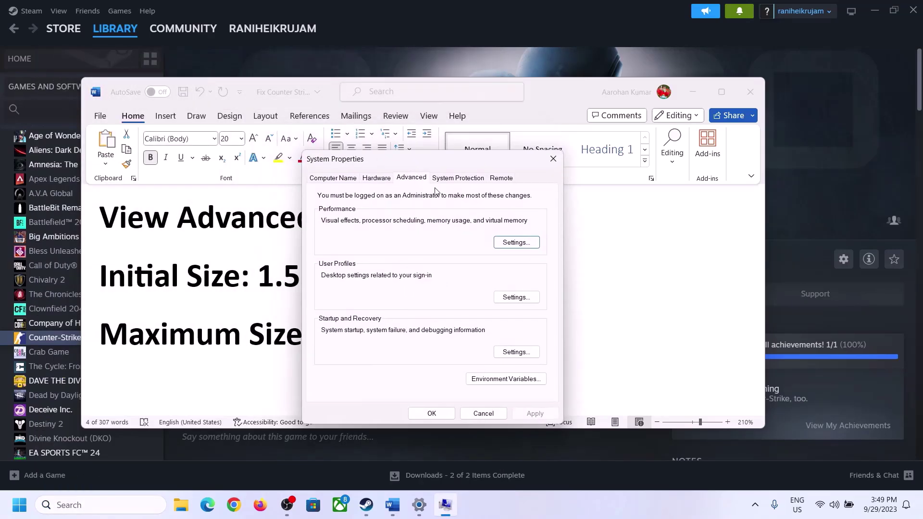
left_click(518, 244)
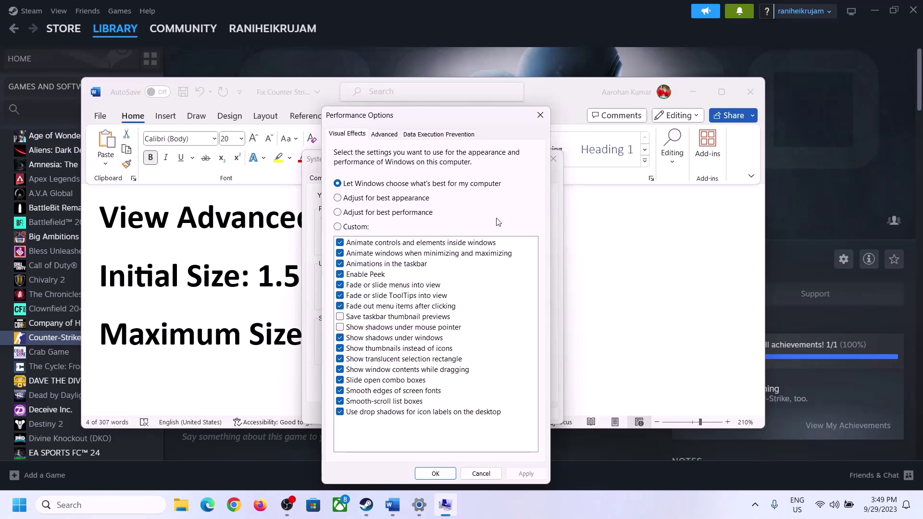
left_click(385, 135)
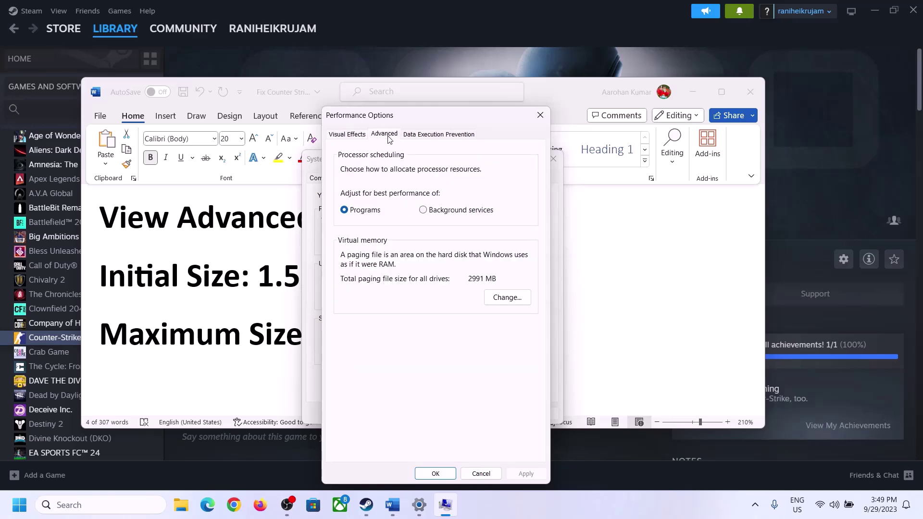
left_click(511, 299)
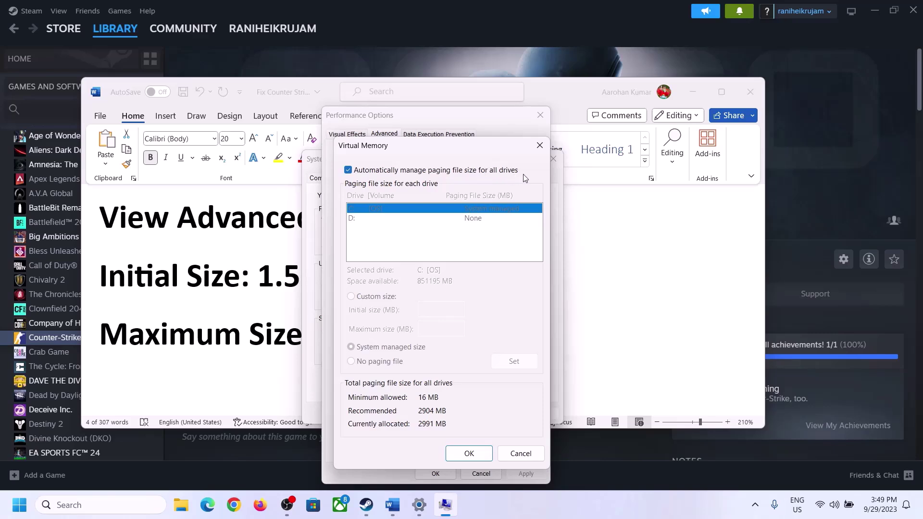
Turn off automatic paging file management for all drives and choose a custom size for drive C:.
left_click(348, 171)
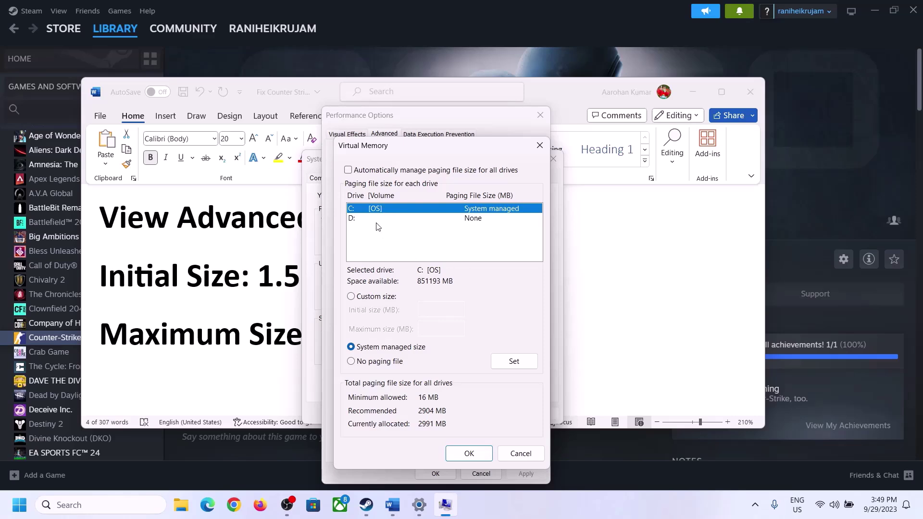
left_click(352, 297)
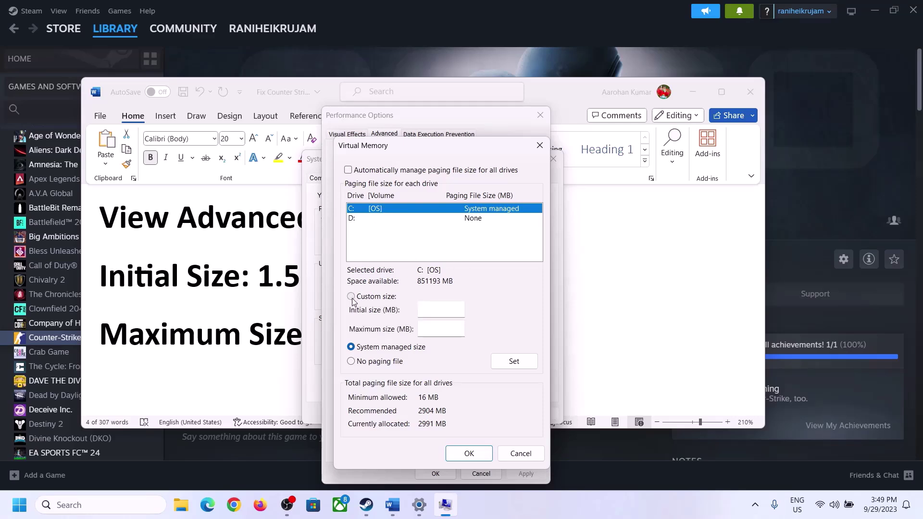
left_click(444, 309)
Read the initial size formula in the Word document and check the installed RAM on the Settings About page.
key("alt+Tab")
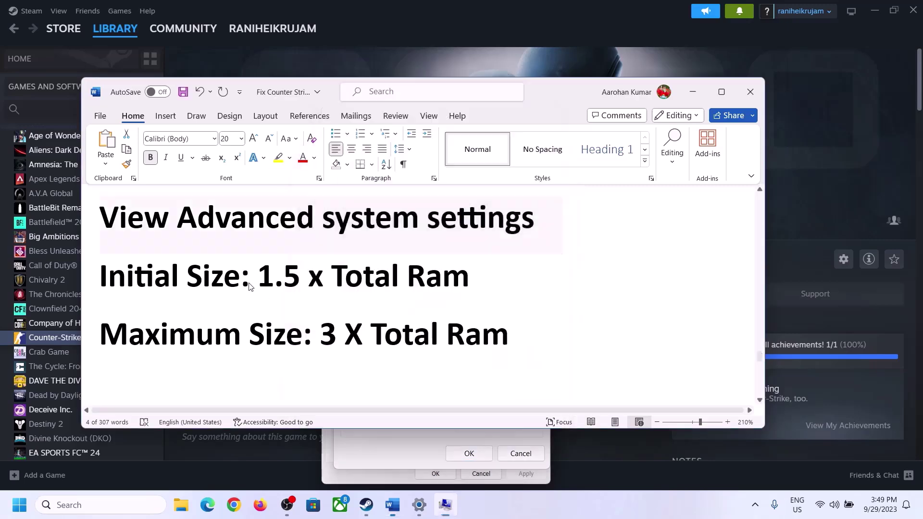
left_click_drag(266, 279, 428, 288)
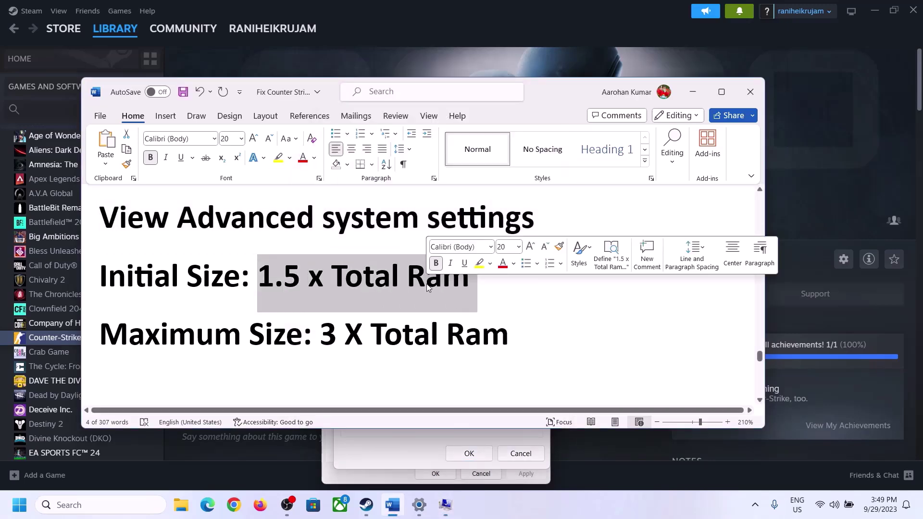
left_click(419, 506)
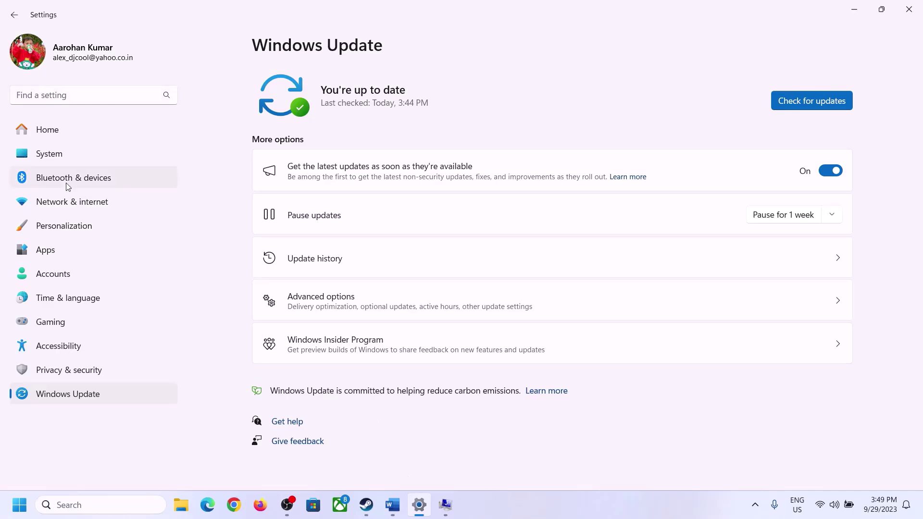
left_click(42, 159)
scroll(339, 344, "down", 8)
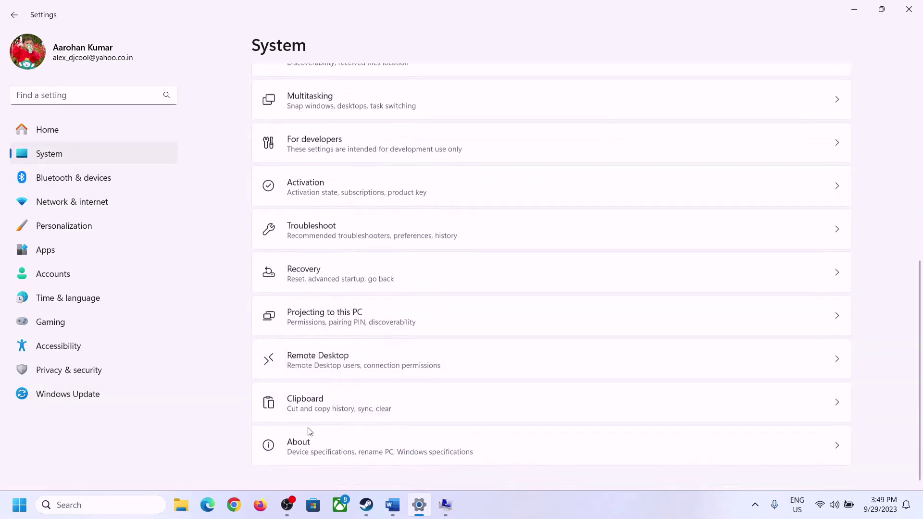
left_click(304, 456)
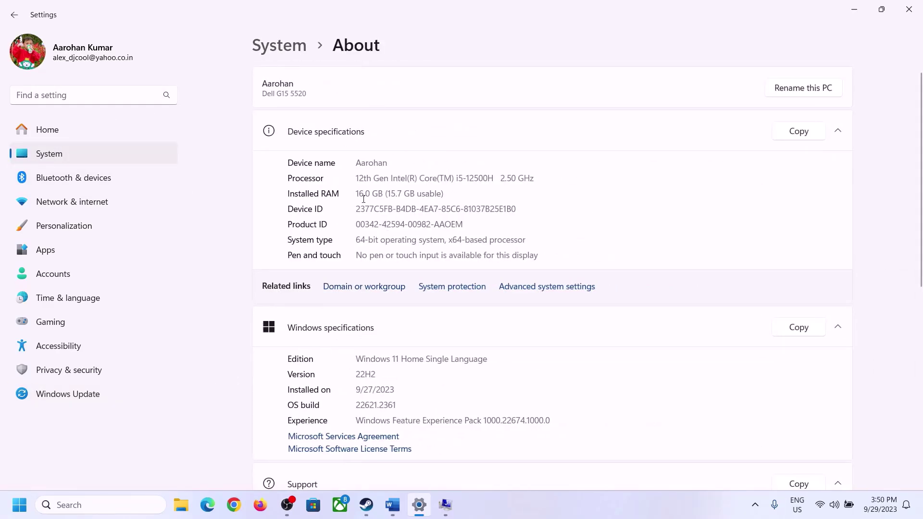
left_click_drag(365, 192, 357, 192)
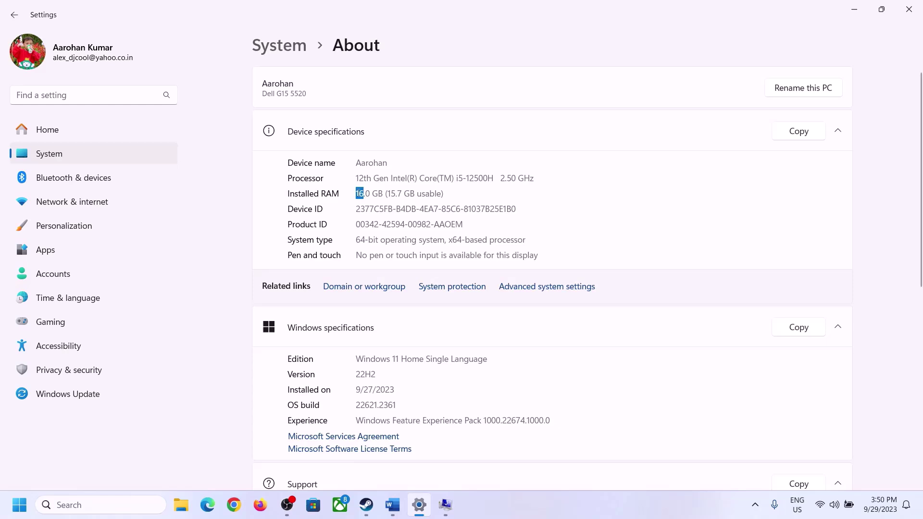
left_click(362, 193)
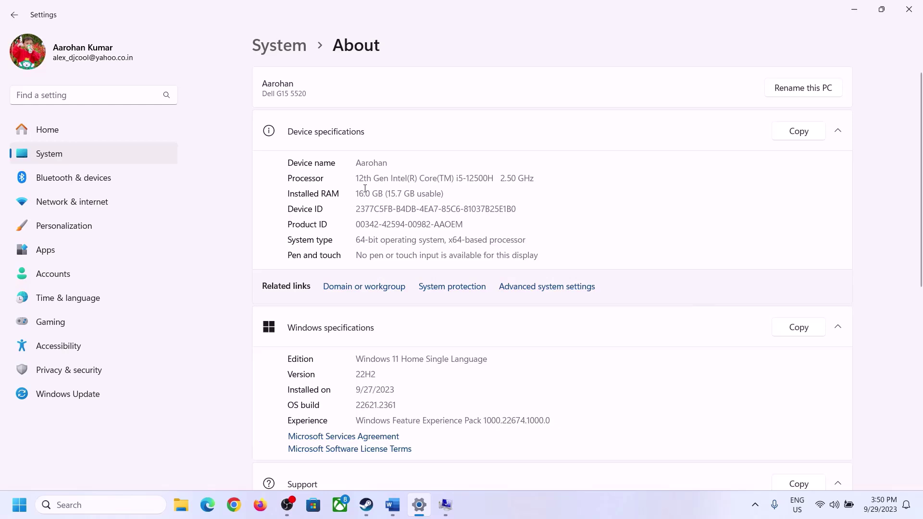
left_click_drag(365, 190, 354, 192)
Open Calculator with the calc run command, place it beside the Virtual Memory dialog, and consult the size formulas in Word.
left_click(445, 504)
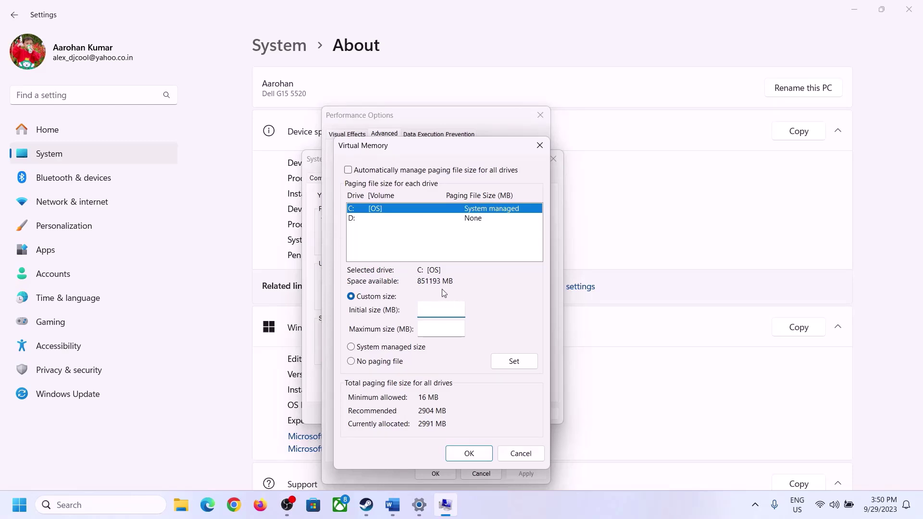
mouse_move(419, 505)
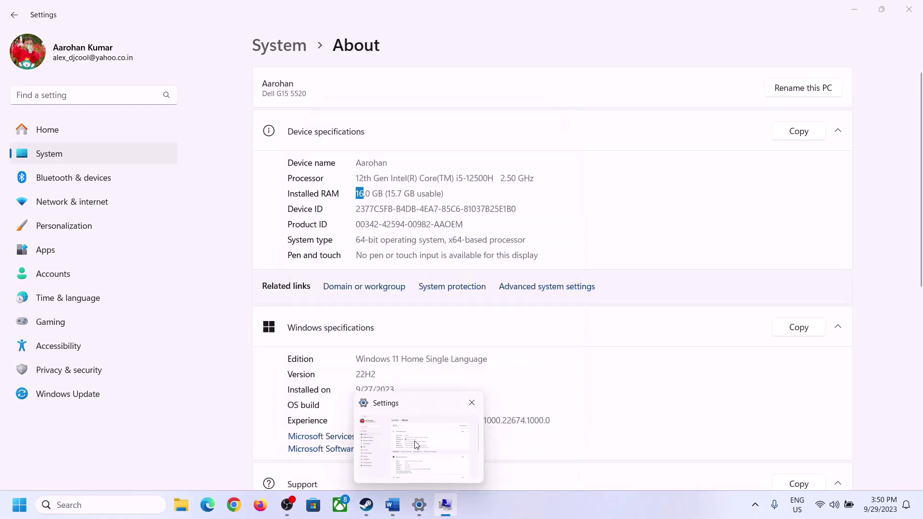
left_click(417, 445)
key("super+r")
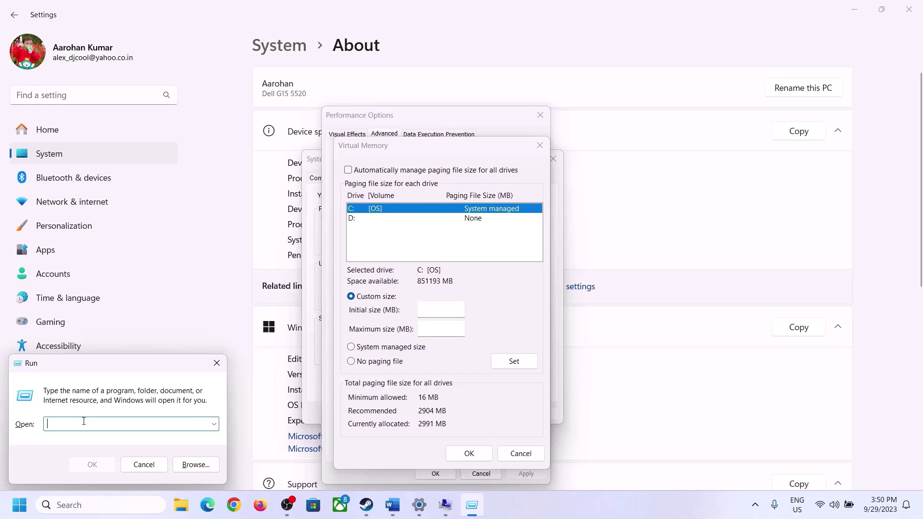
type("calc")
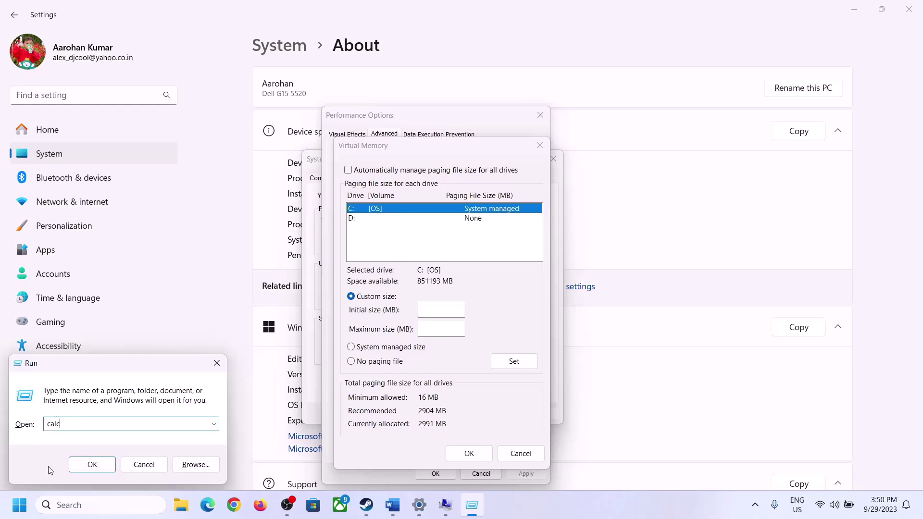
left_click(92, 464)
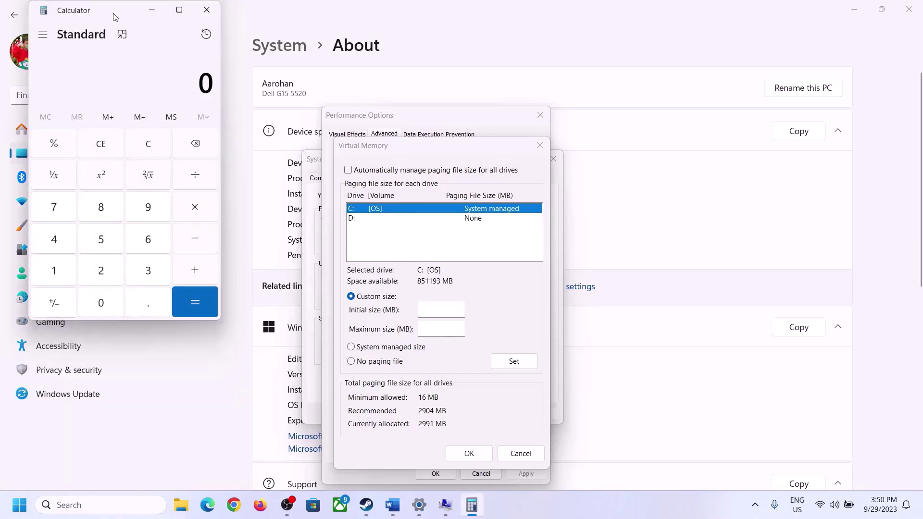
left_click_drag(116, 18, 674, 159)
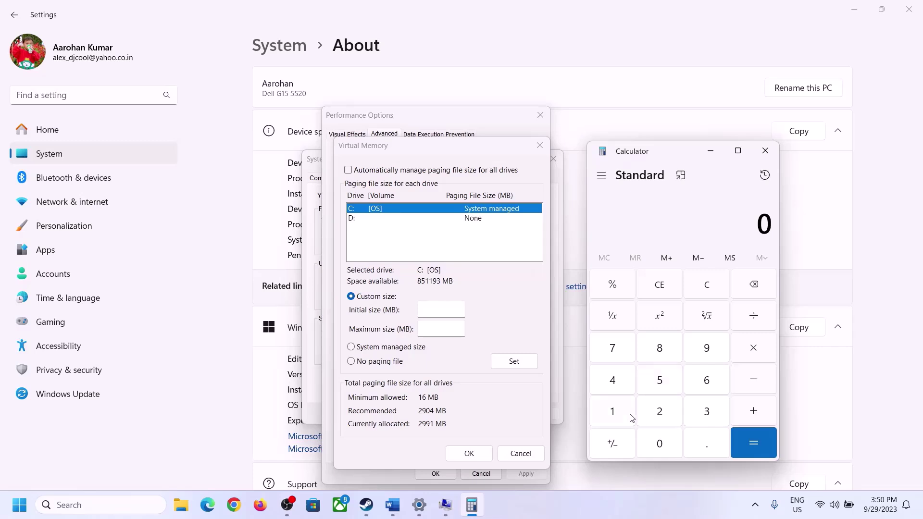
left_click(392, 505)
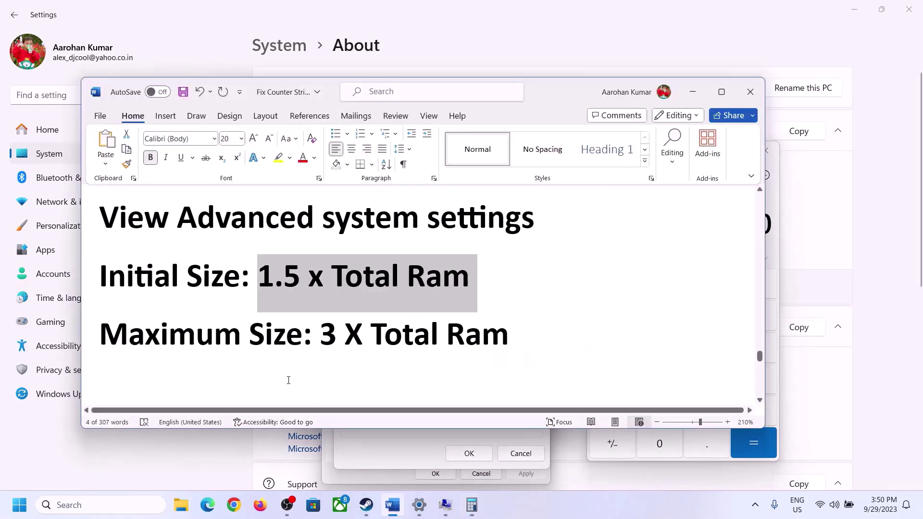
left_click(472, 504)
left_click(614, 414)
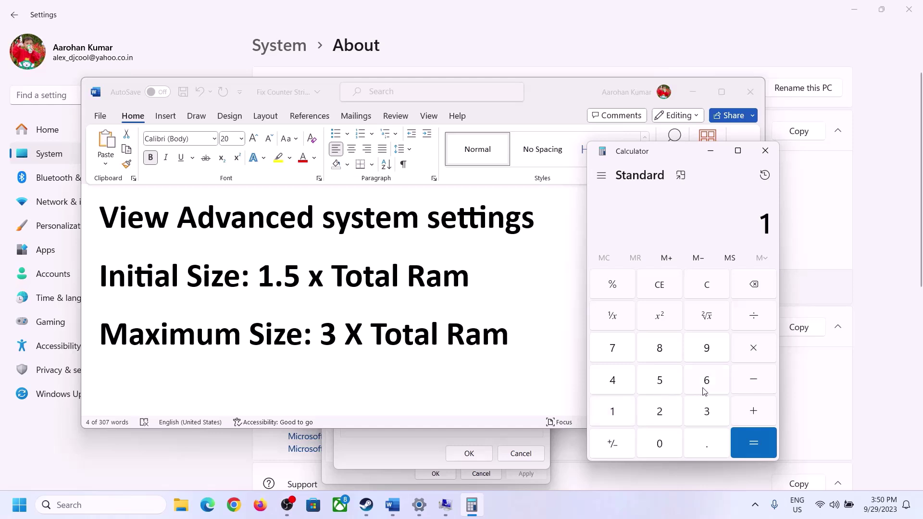
left_click(703, 387)
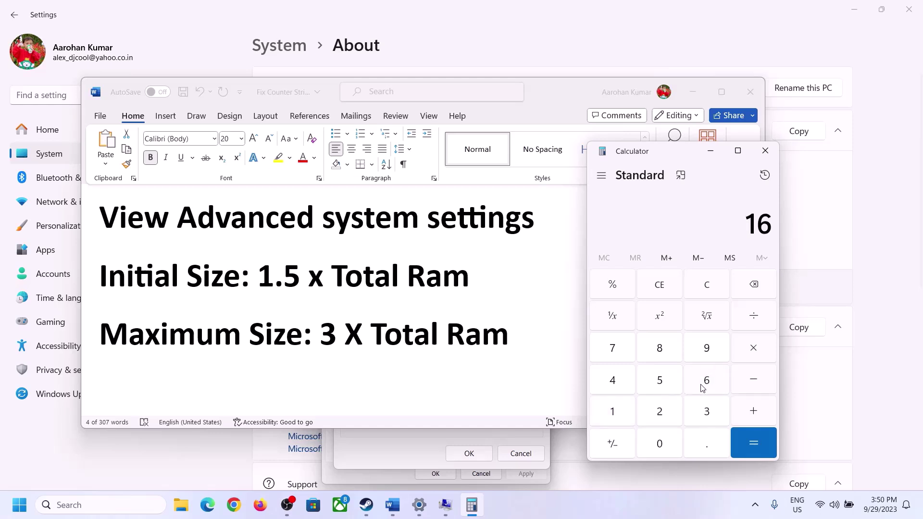
left_click(709, 293)
Convert the 16 GB of RAM to megabytes in Calculator by multiplying 16 by 1024.
left_click(619, 414)
left_click(692, 387)
left_click(754, 354)
left_click(612, 418)
left_click(668, 447)
left_click(662, 417)
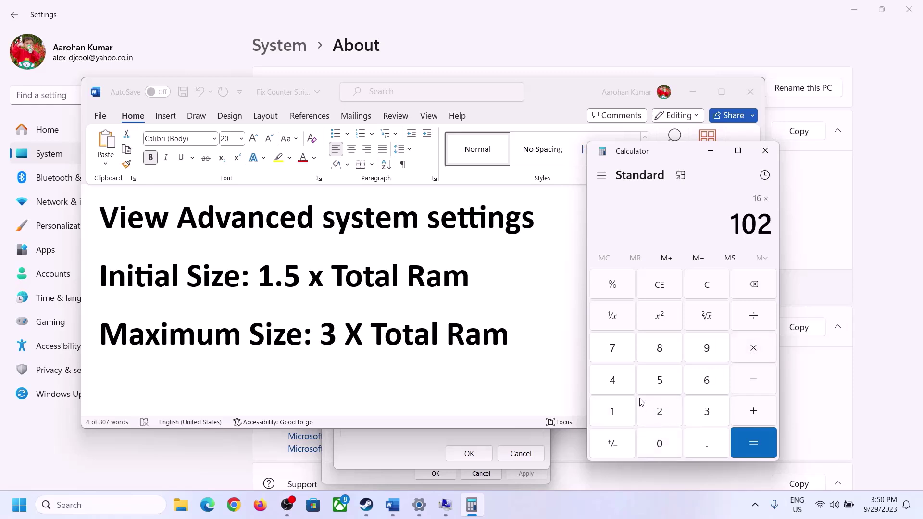
left_click(619, 388)
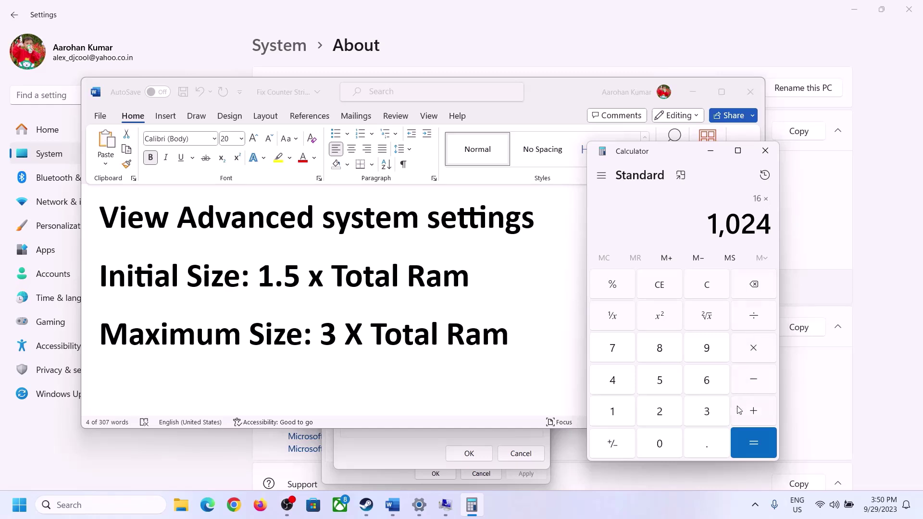
left_click(752, 444)
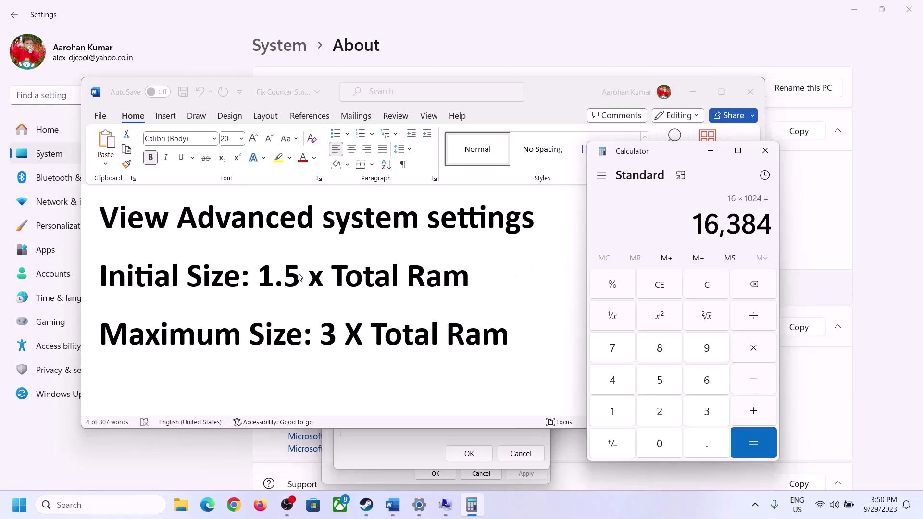
Multiply the RAM size in megabytes by 1.5 to get the initial paging file size.
left_click(755, 353)
left_click(615, 415)
left_click(703, 451)
left_click(666, 385)
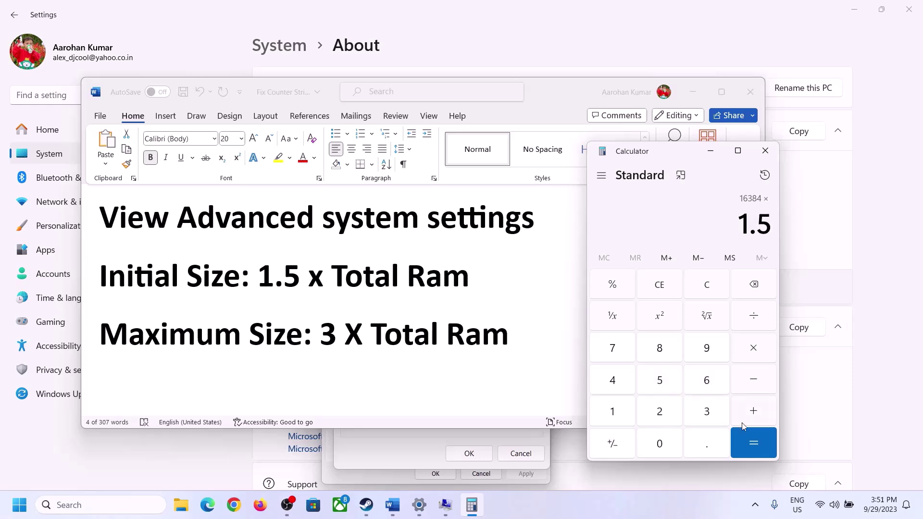
left_click(753, 440)
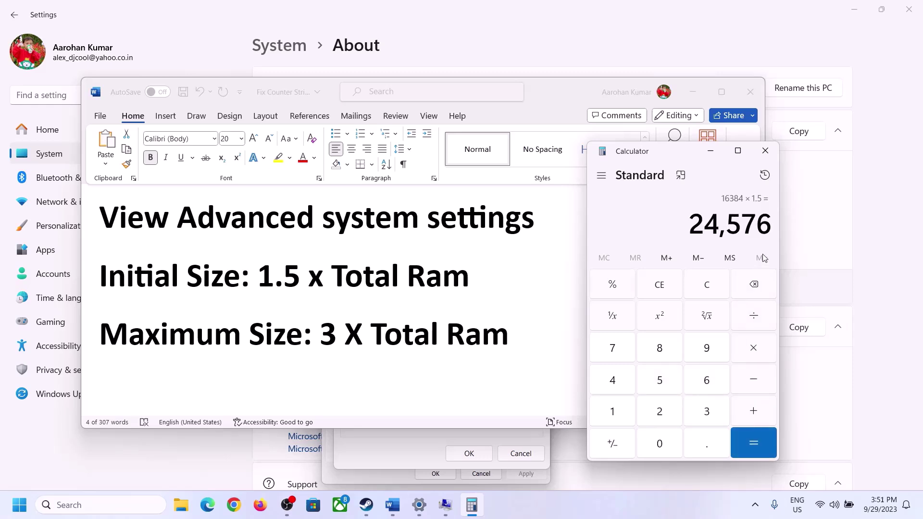
Set the custom initial size for drive C: to 24576 MB in the Virtual Memory dialog.
left_click(409, 447)
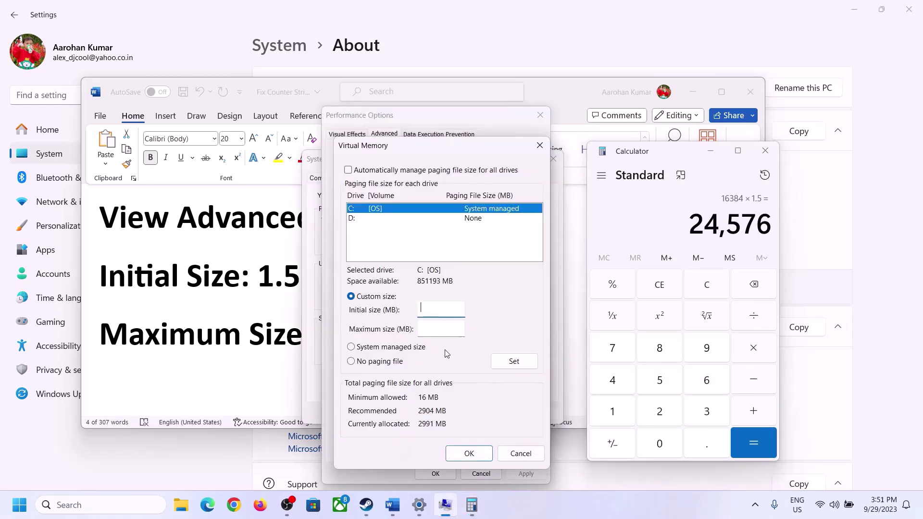
type("24576")
left_click(461, 329)
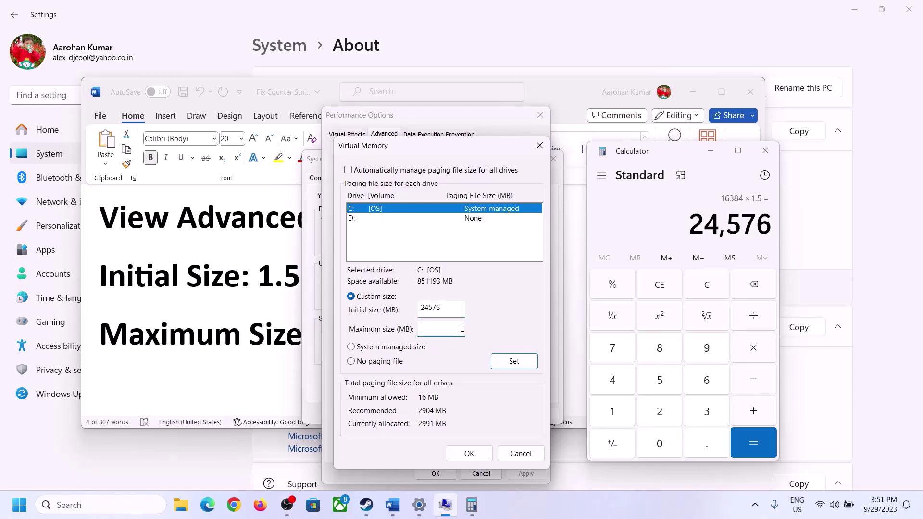
Check the maximum size formula in the Word document and clear the Calculator for a new calculation.
left_click(265, 340)
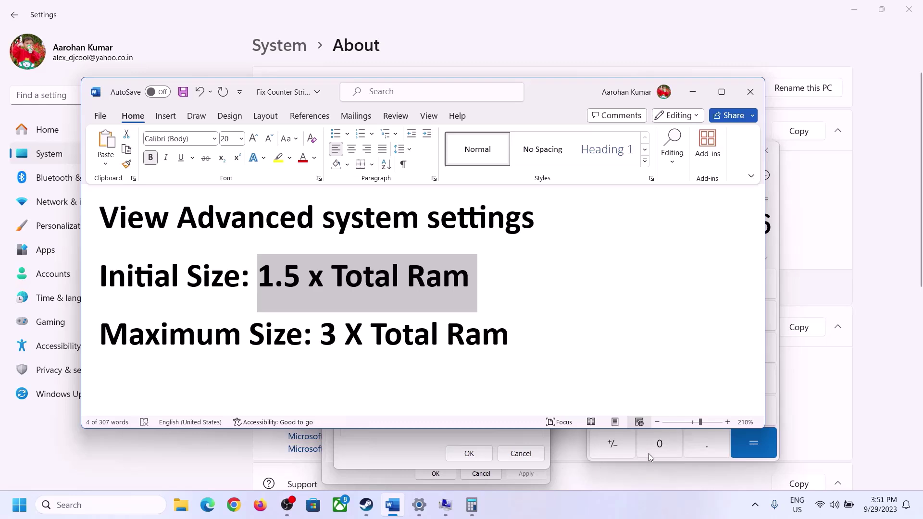
left_click(775, 249)
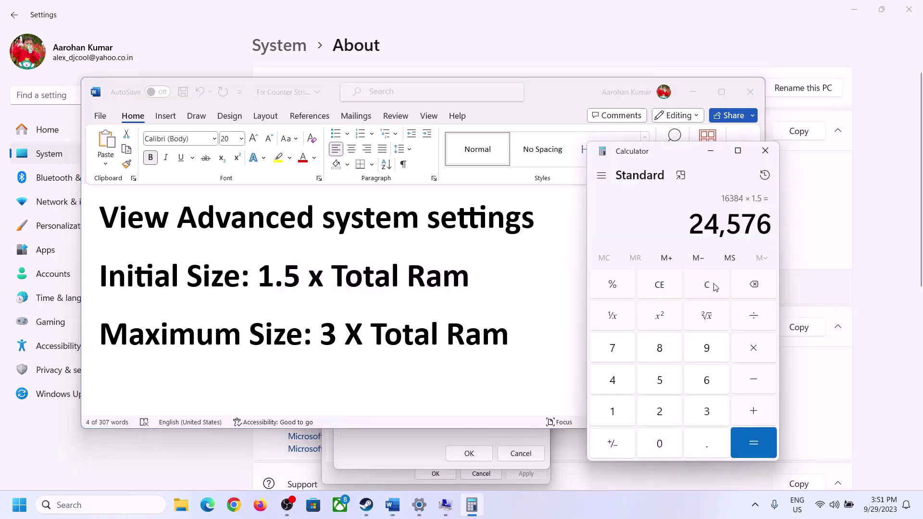
left_click(707, 285)
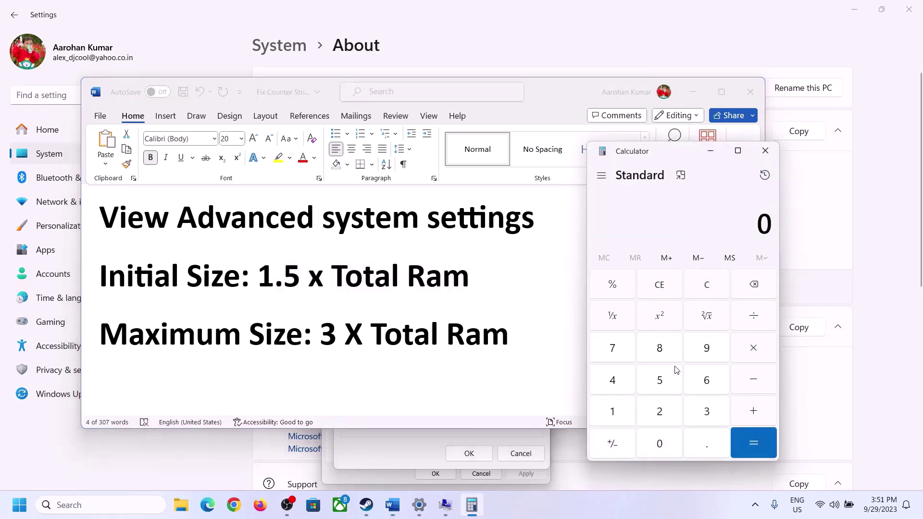
Check the installed RAM in Settings and convert 16 GB to megabytes in Calculator by multiplying by 1024.
left_click(419, 504)
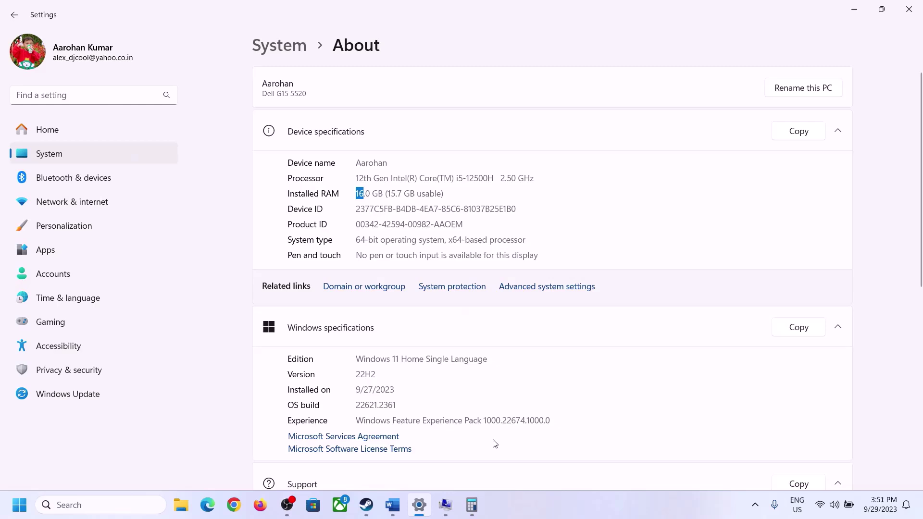
left_click(471, 505)
left_click(624, 409)
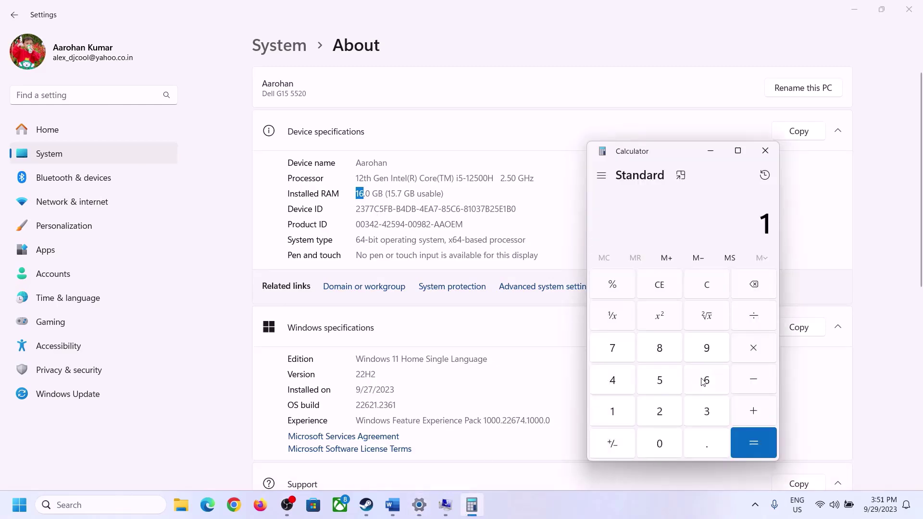
left_click(705, 383)
left_click(752, 349)
left_click(618, 406)
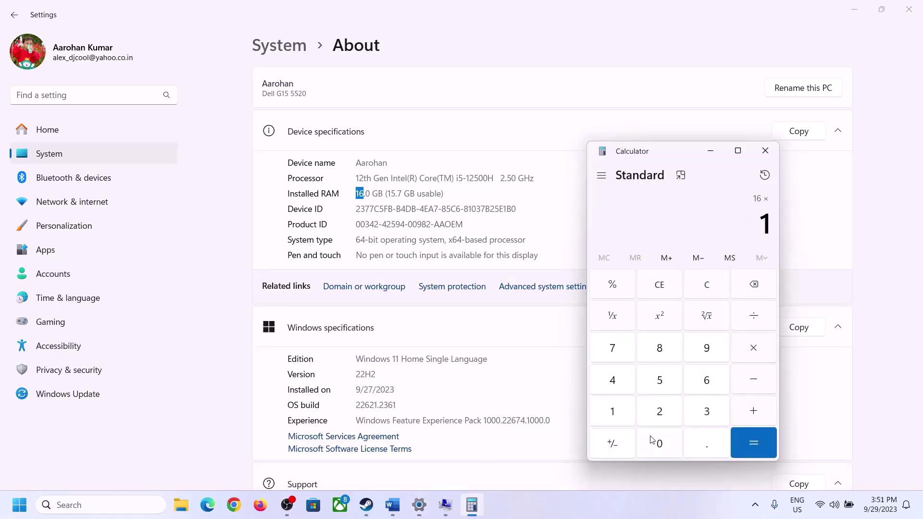
left_click(651, 438)
left_click(660, 409)
left_click(616, 385)
left_click(744, 445)
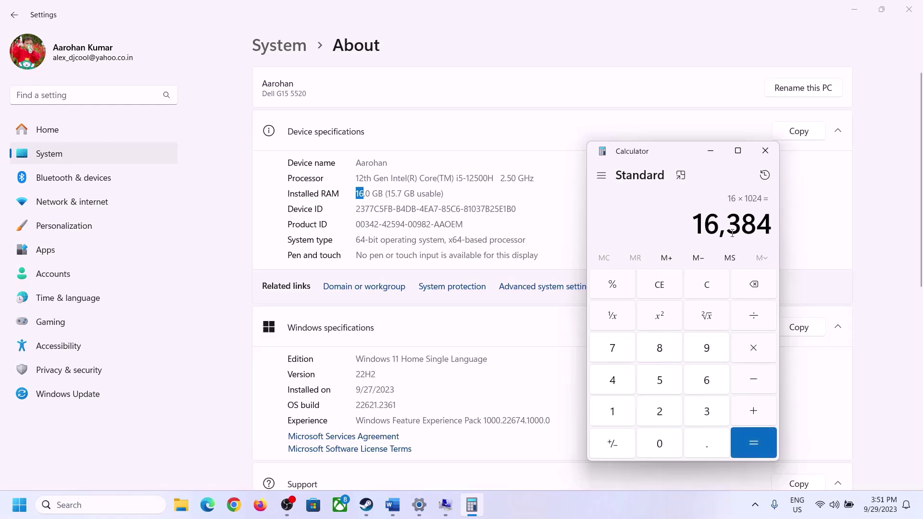
Check the maximum size formula in the Word document and multiply the RAM size in megabytes by 3 in Calculator.
left_click(385, 514)
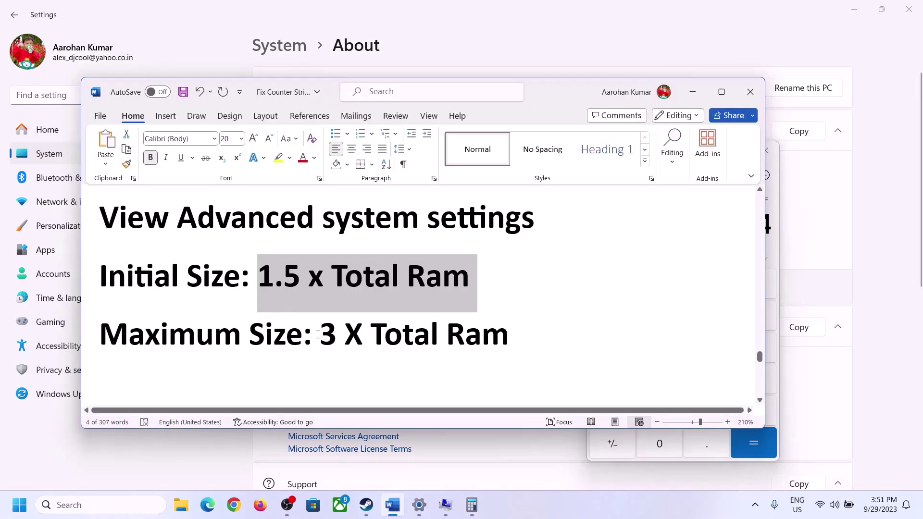
left_click(472, 505)
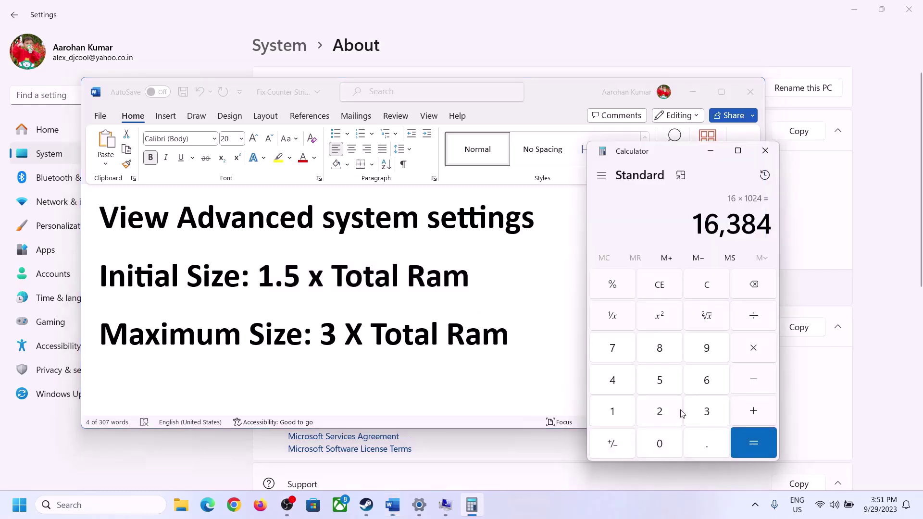
left_click(754, 350)
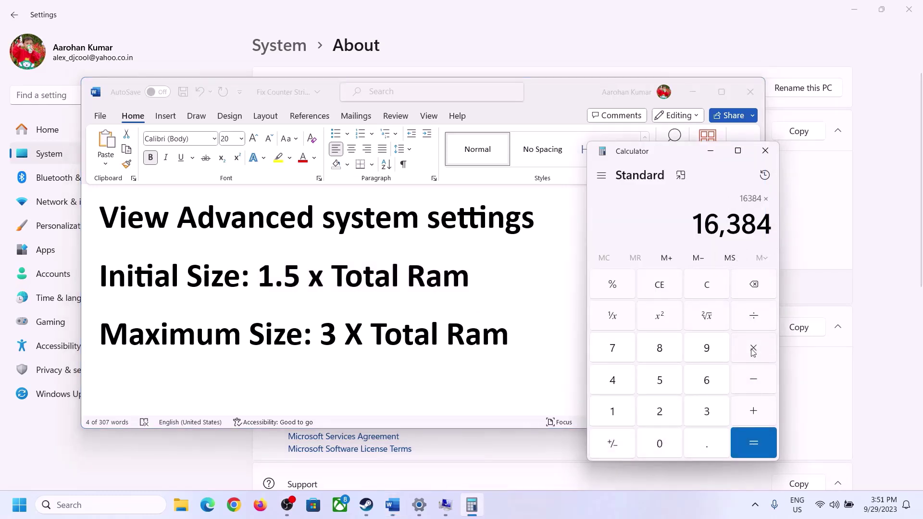
left_click(695, 414)
left_click(761, 442)
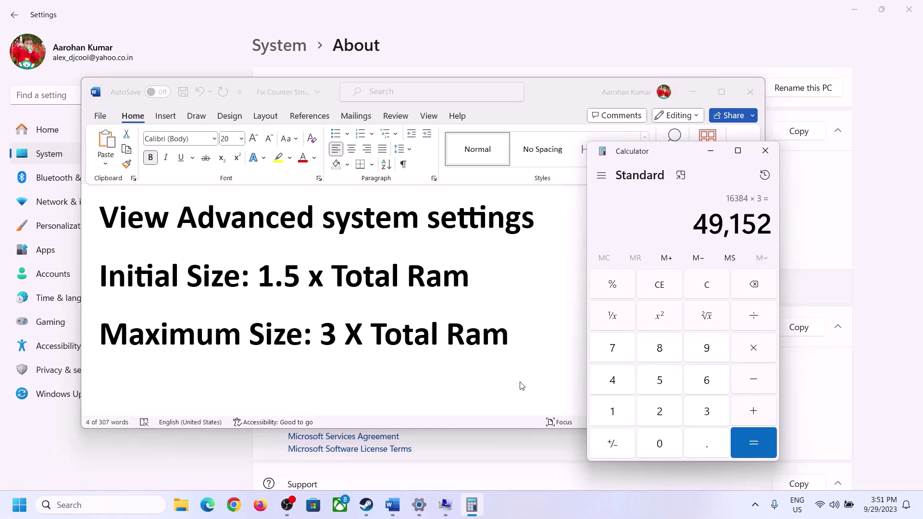
Set the custom maximum size for drive C: to 49152 MB in the Virtual Memory dialog and assign the paging file size.
left_click(446, 511)
left_click(437, 331)
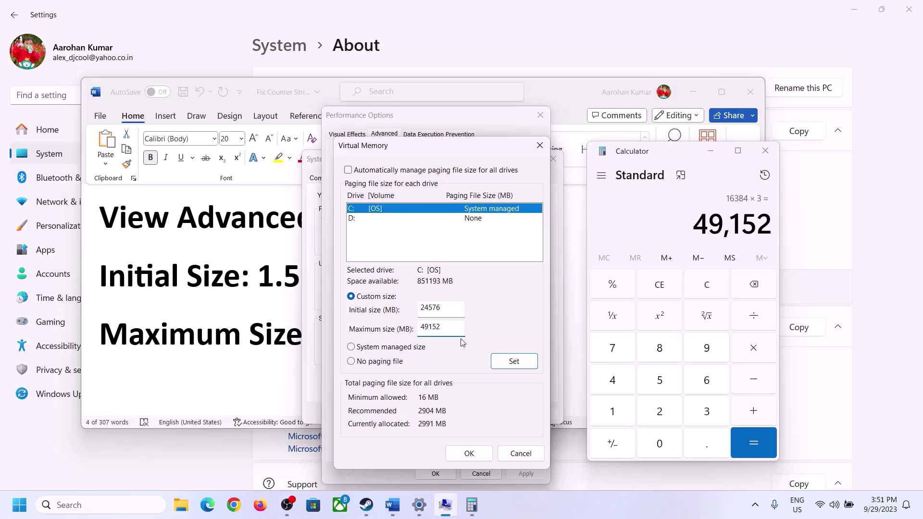
left_click(513, 363)
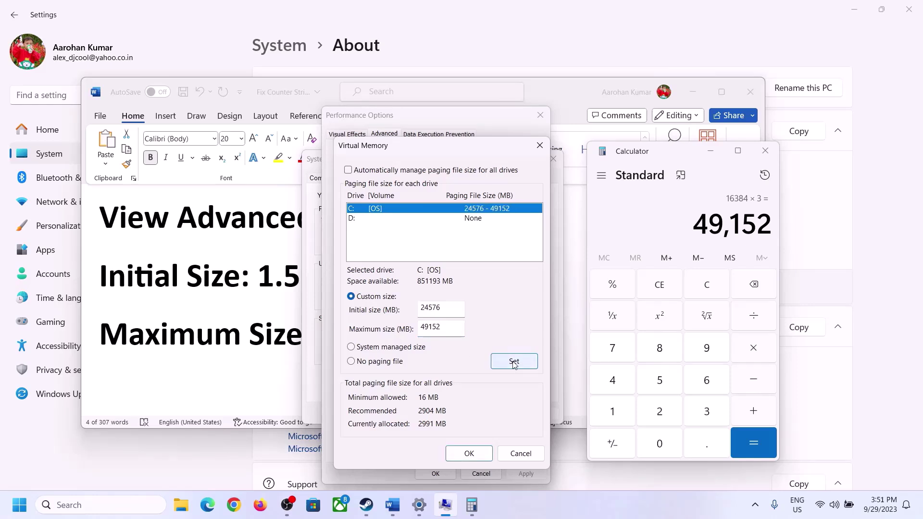
Confirm the Virtual Memory, Performance Options and System Properties dialogs, and close the restart prompt without restarting.
left_click(469, 453)
left_click(558, 295)
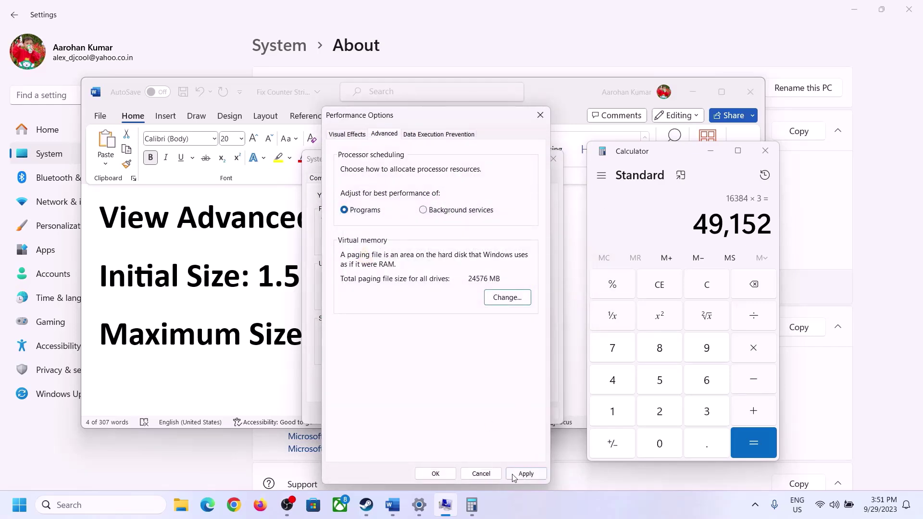
left_click(437, 474)
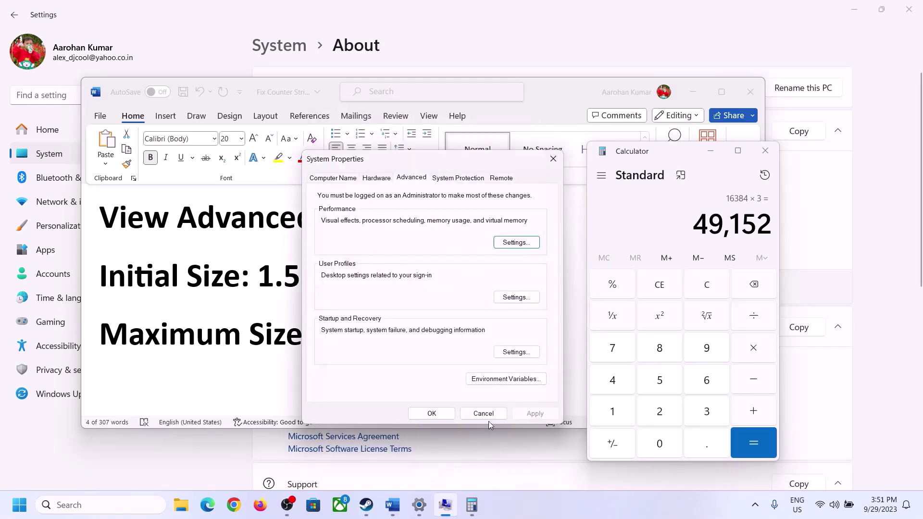
left_click(437, 409)
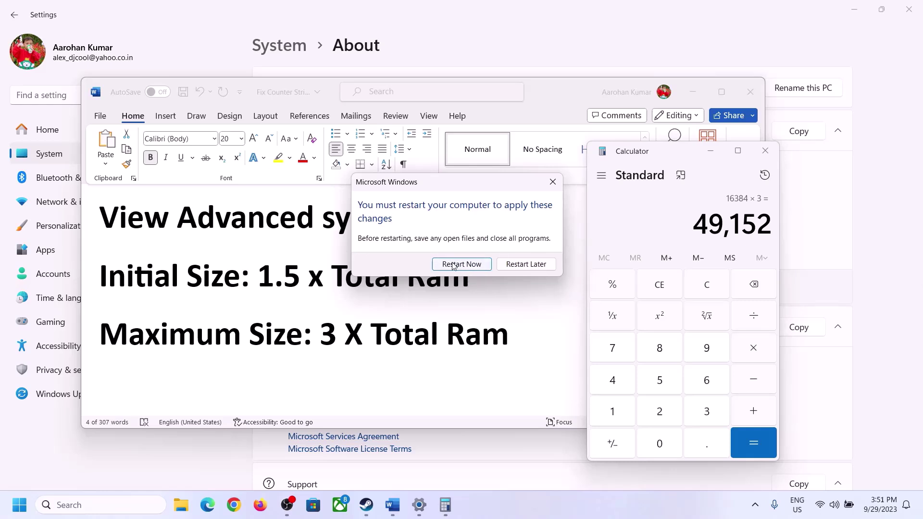
left_click(552, 182)
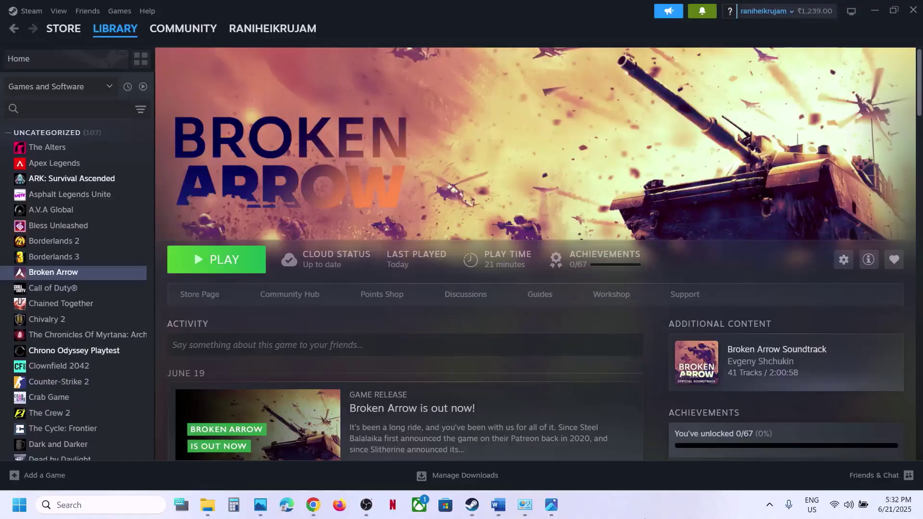
Read Step 17 about updating the system BIOS in the Word document, highlight its text, and return to Steam.
left_click(498, 505)
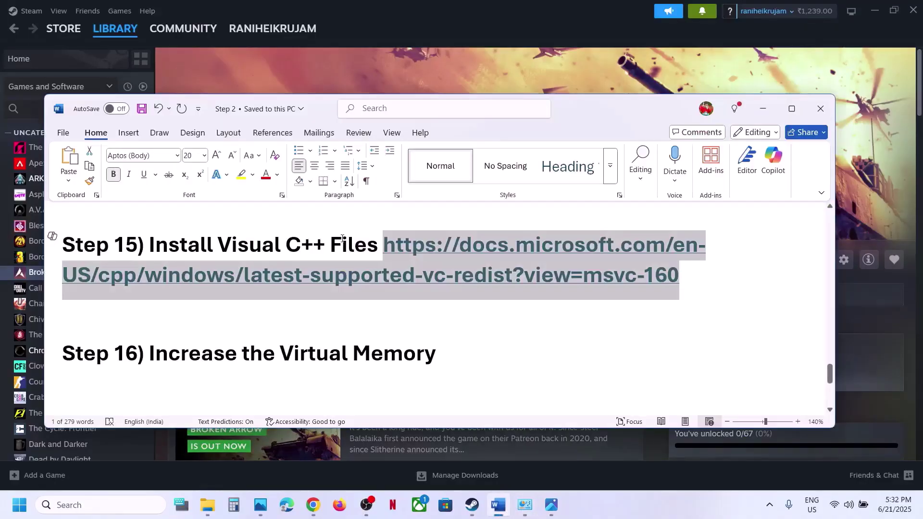
scroll(341, 241, "down", 1)
scroll(342, 242, "down", 2)
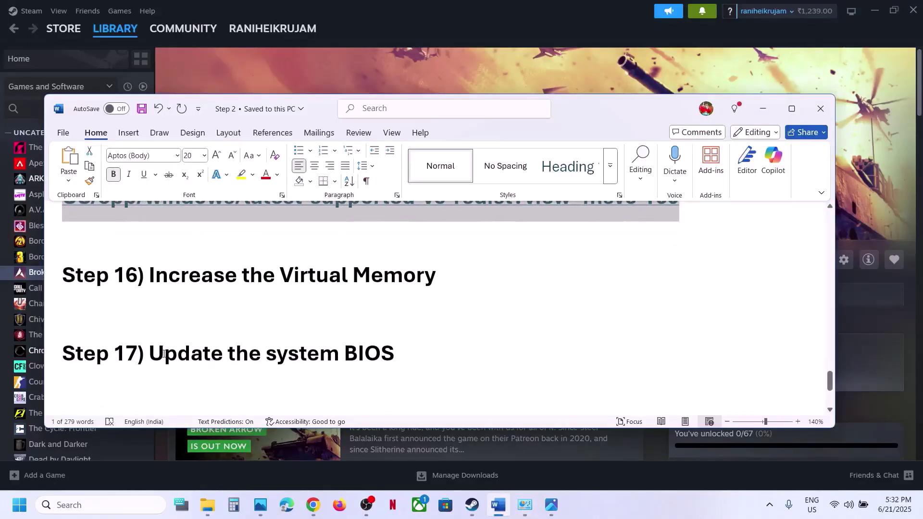
left_click_drag(164, 355, 376, 359)
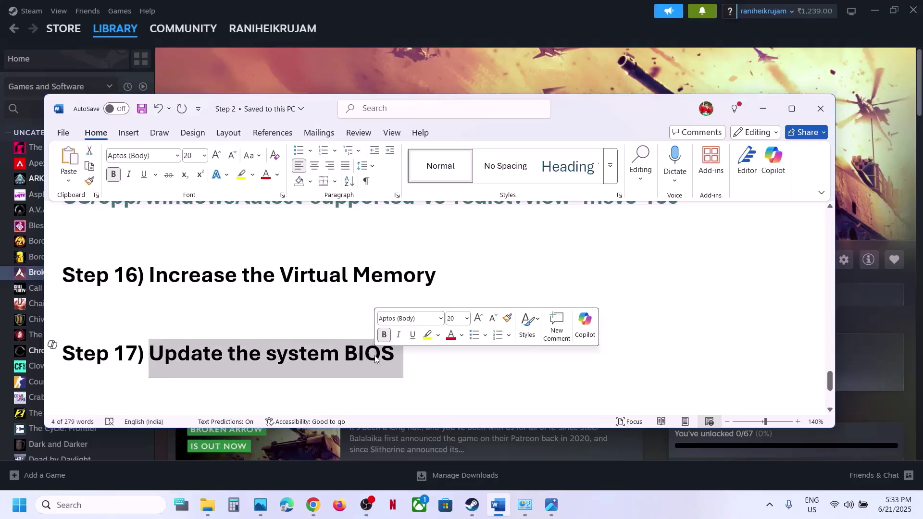
left_click(841, 224)
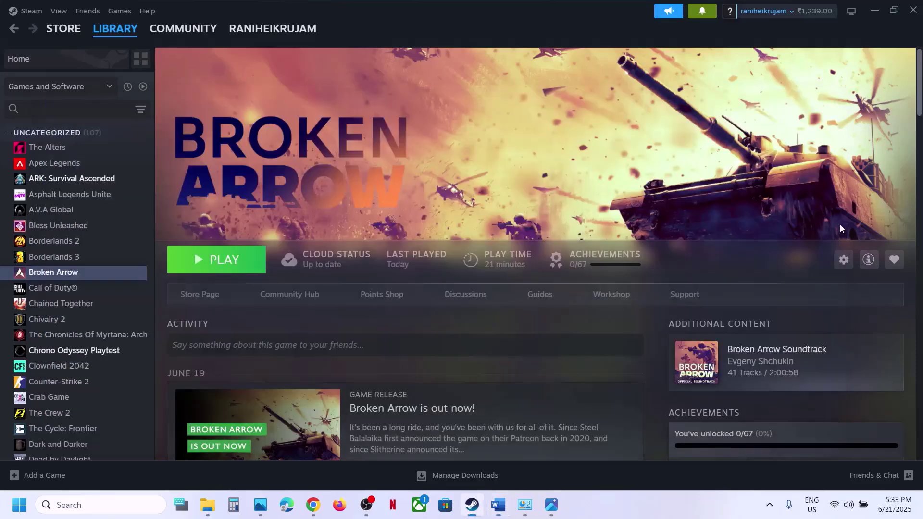
Check the laptop's battery charge in the Windows quick settings and close them.
left_click(848, 505)
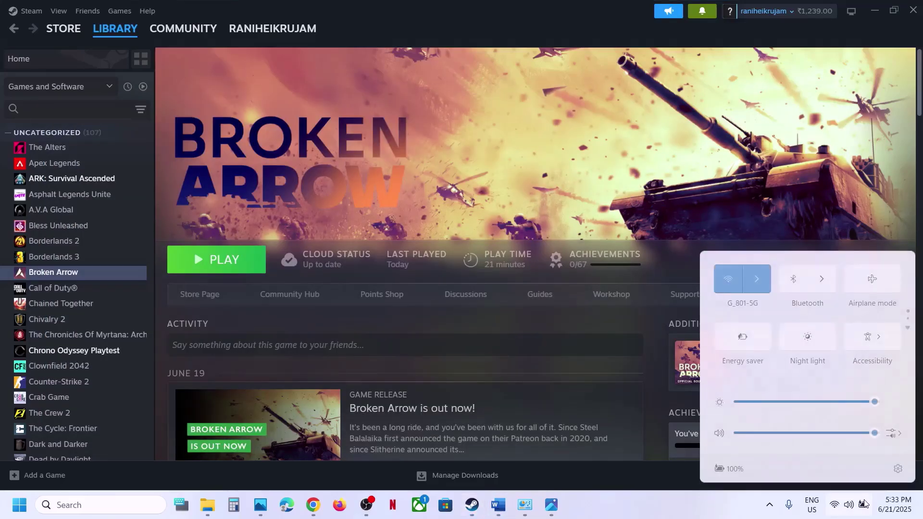
mouse_move(742, 467)
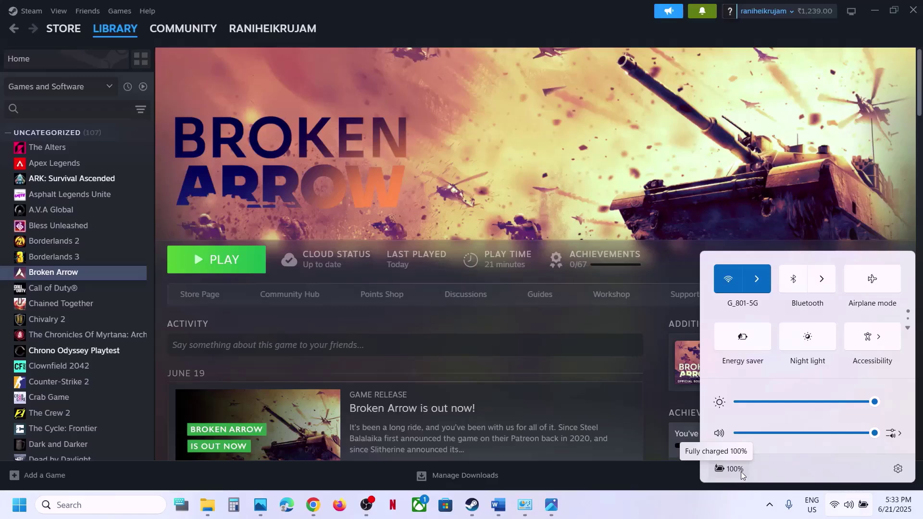
key("Escape")
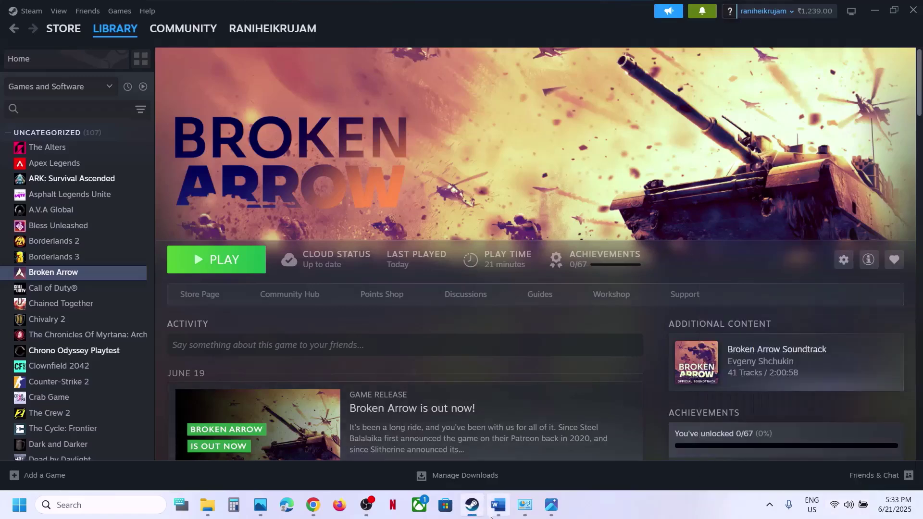
Switch to the Word document and read Step 18 about uninstalling and reinstalling the game.
left_click(490, 514)
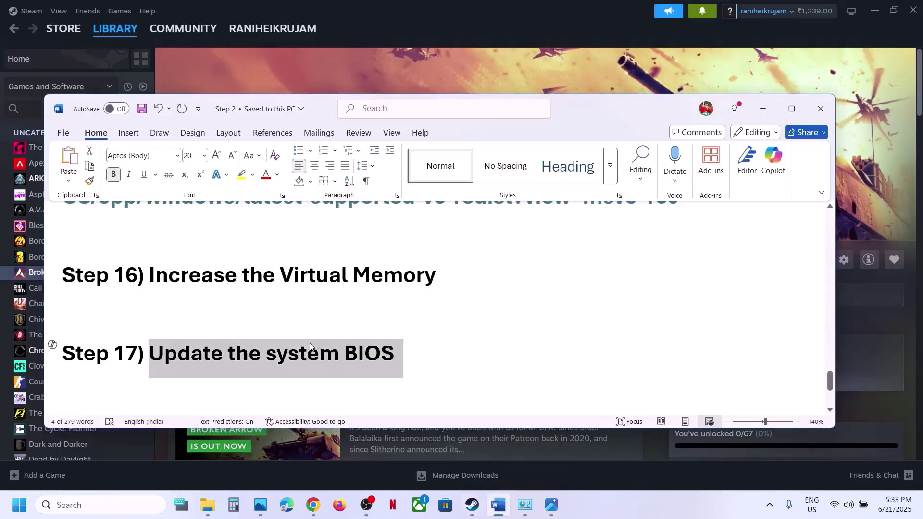
left_click(450, 312)
scroll(450, 312, "down", 3)
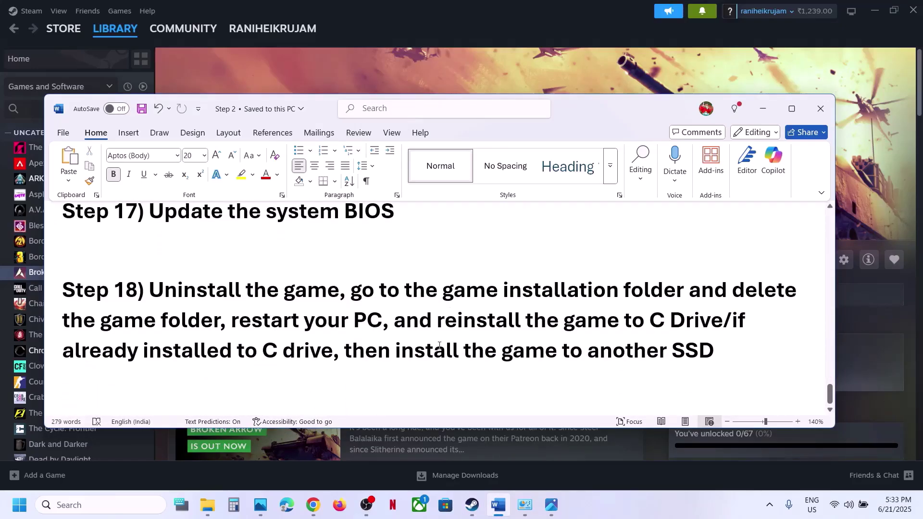
Switch to Steam and locate the Uninstall option among Broken Arrow's management options without uninstalling the game.
left_click(391, 86)
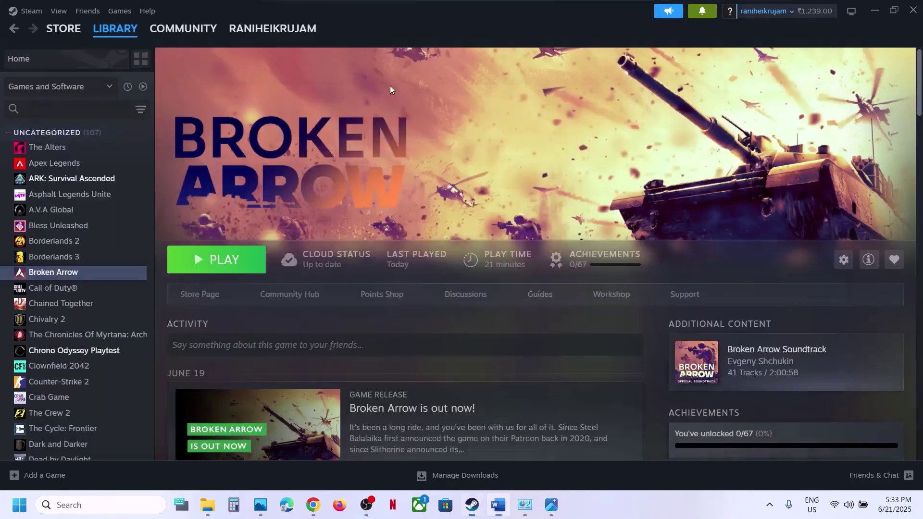
right_click(72, 278)
mouse_move(103, 349)
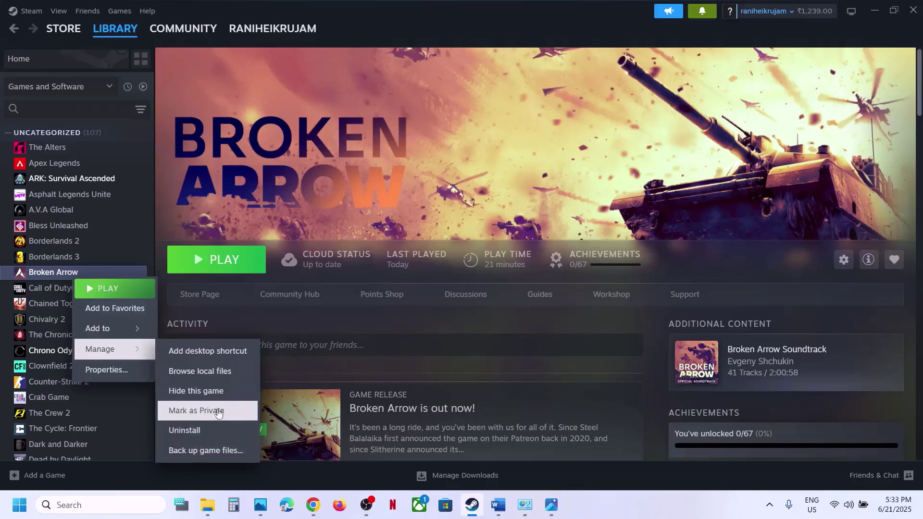
left_click(392, 224)
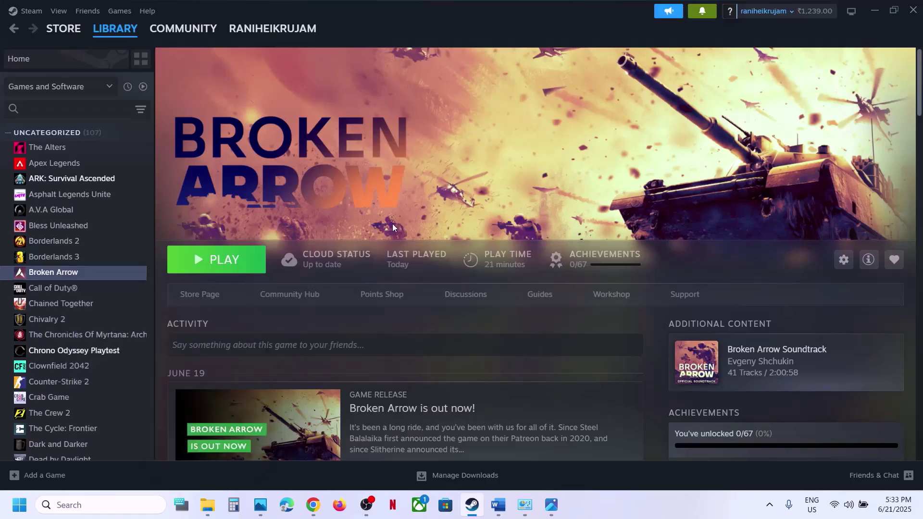
Highlight the Step 18 instructions on reinstalling to C Drive or another SSD in the Word document, and return to Steam.
left_click(498, 505)
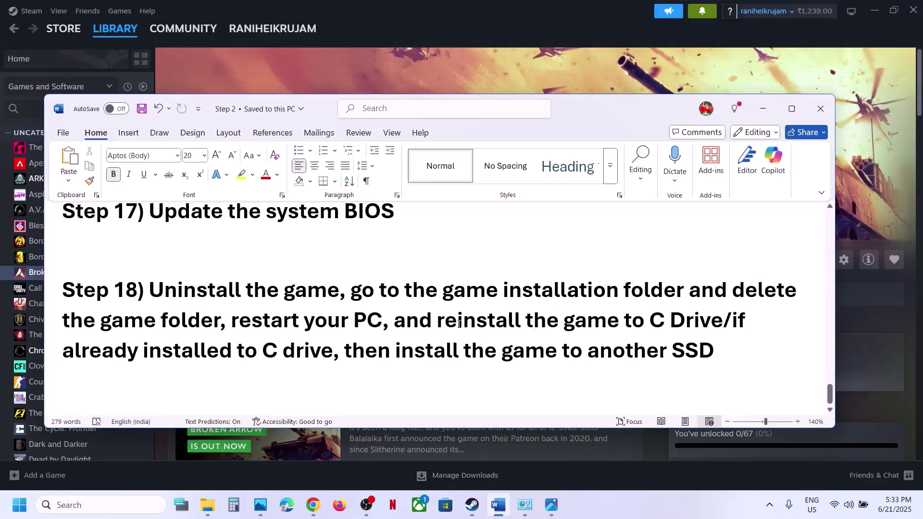
left_click_drag(459, 324, 723, 321)
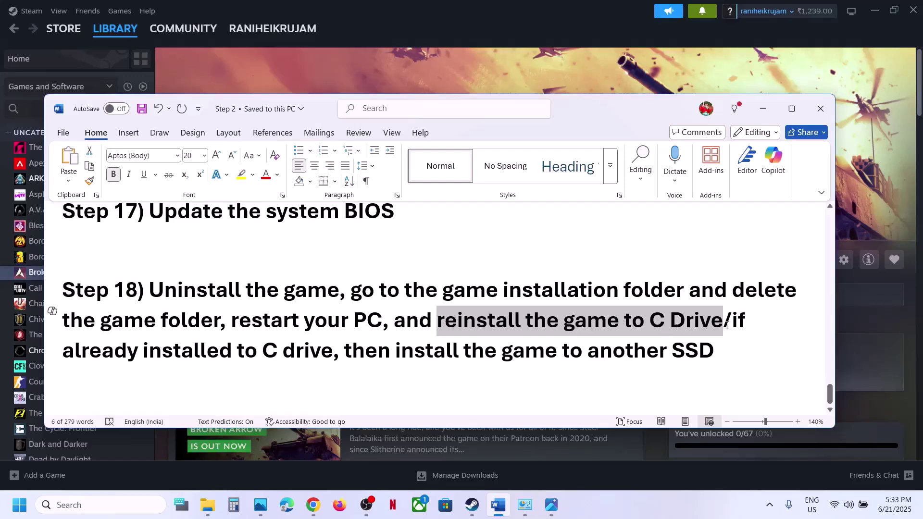
left_click_drag(729, 325, 716, 355)
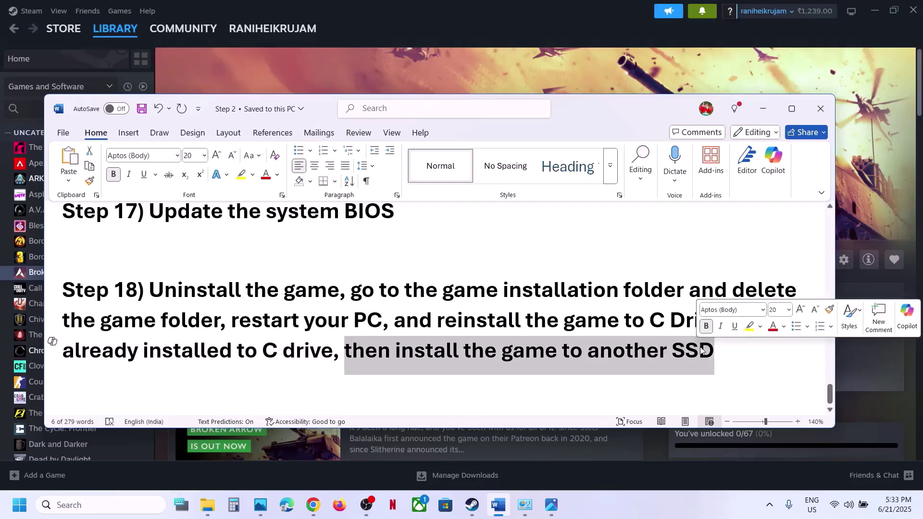
left_click(577, 72)
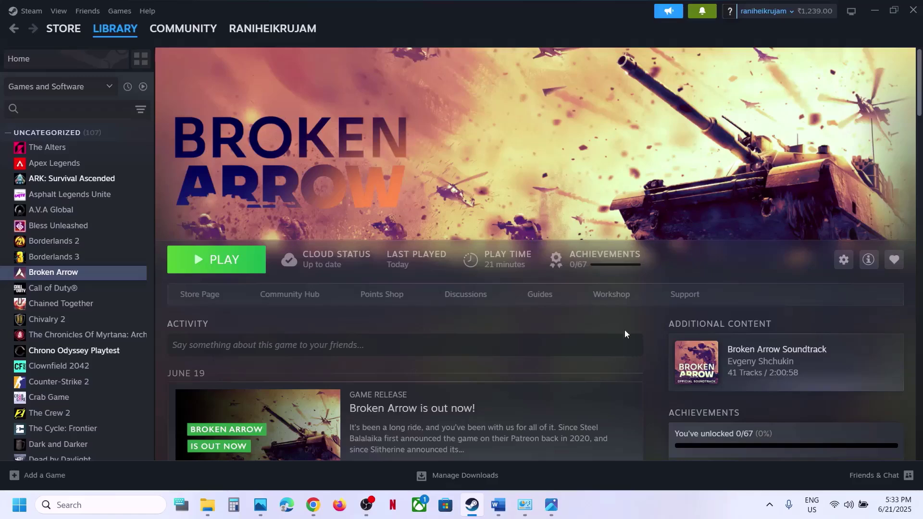
left_click(621, 518)
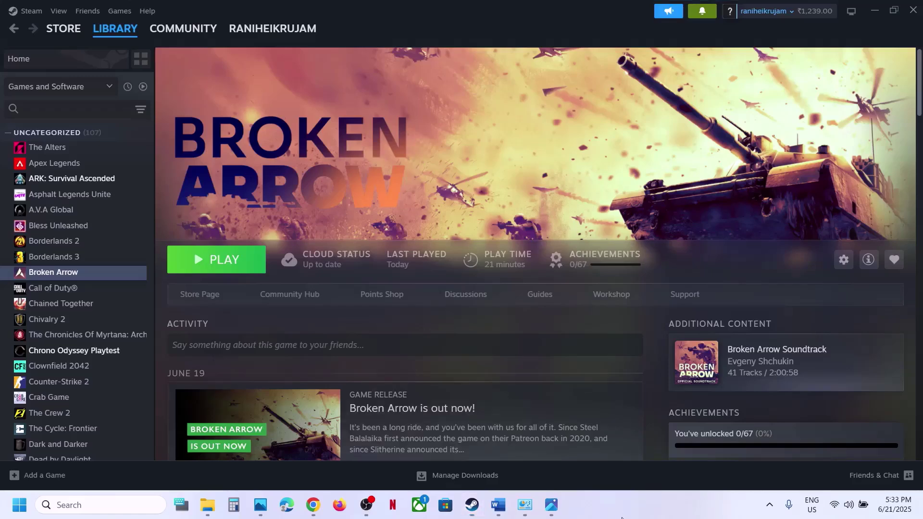